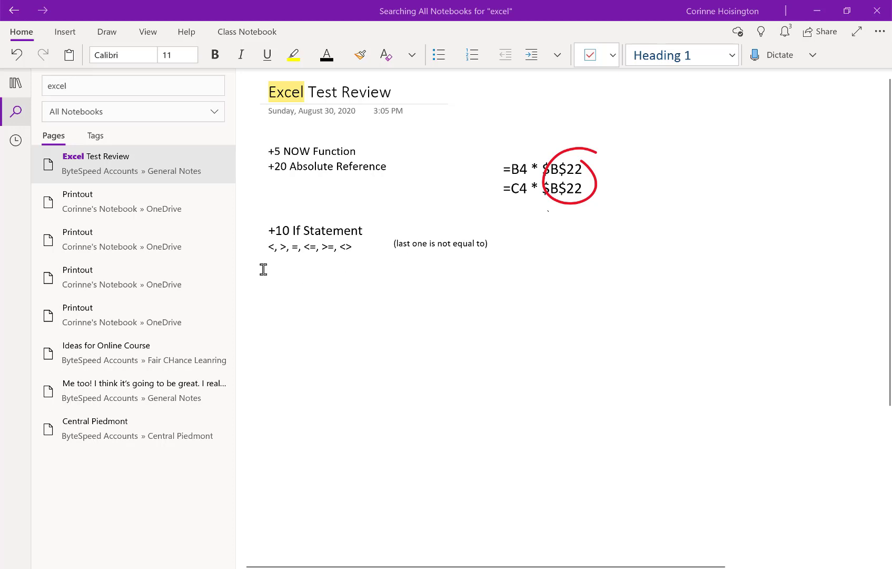
# - Draw a large less-than-or-equal sign in red ink below the circled cell references
pyautogui.moveTo(270, 245); pyautogui.dragTo(305, 246)
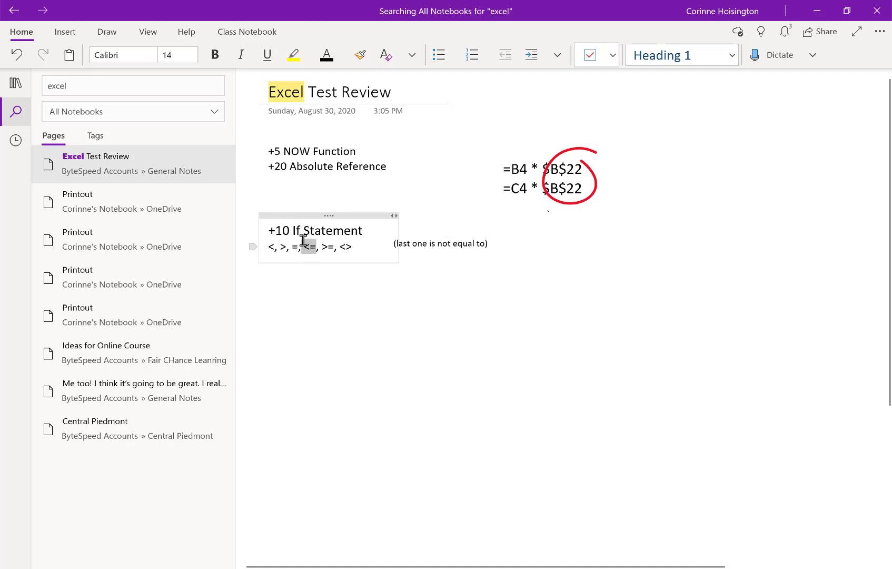
pyautogui.click(147, 31)
pyautogui.click(106, 32)
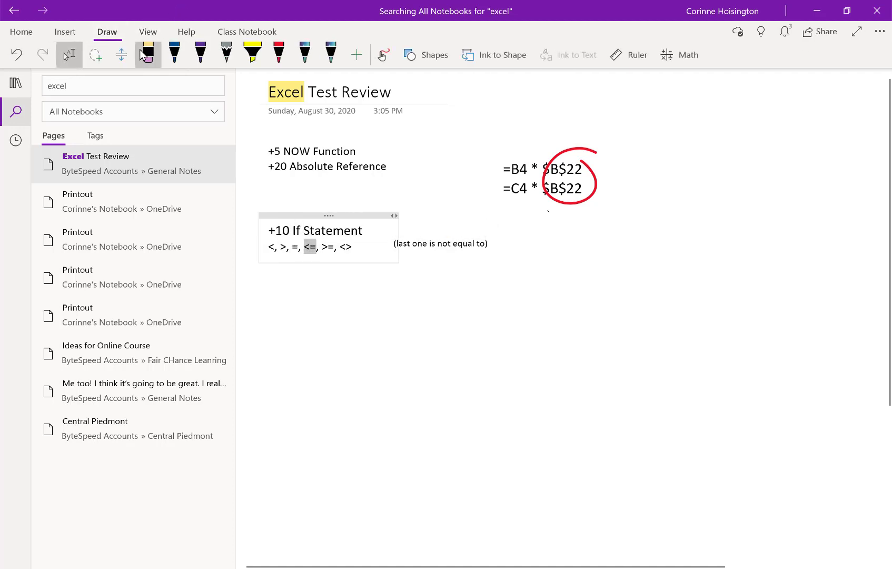
pyautogui.click(384, 62)
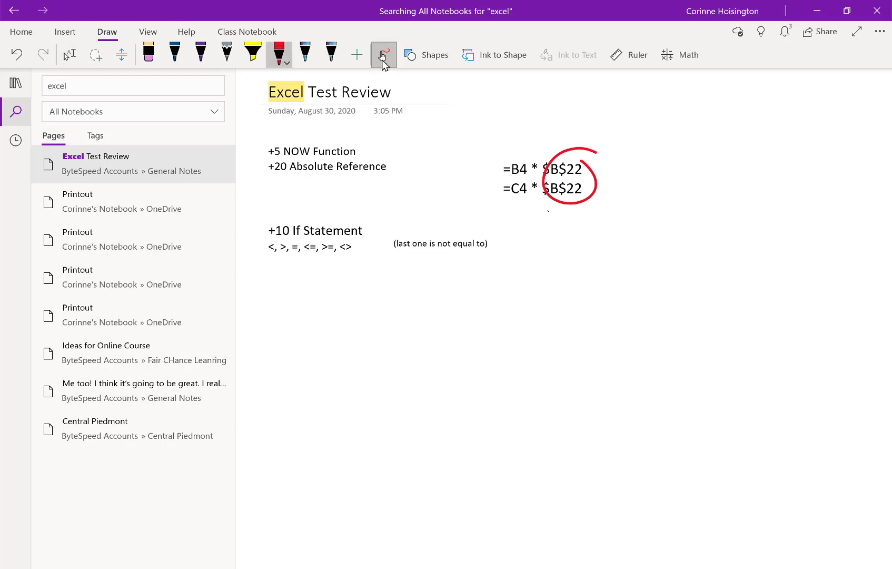
pyautogui.moveTo(697, 209)
pyautogui.mouseDown()
pyautogui.moveTo(618, 272)
pyautogui.moveTo(711, 285)
pyautogui.mouseUp()
pyautogui.moveTo(588, 296); pyautogui.dragTo(720, 300)
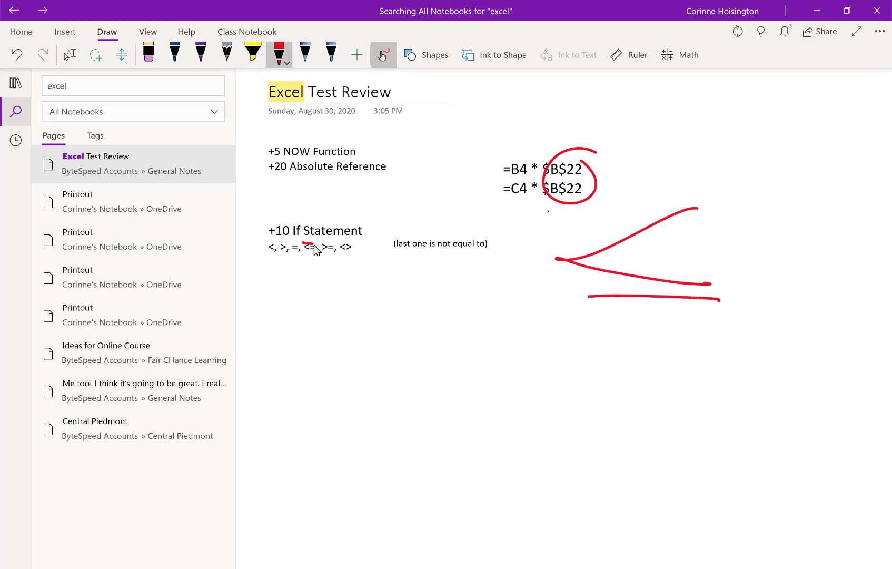
pyautogui.moveTo(303, 243); pyautogui.dragTo(315, 243)
pyautogui.click(65, 33)
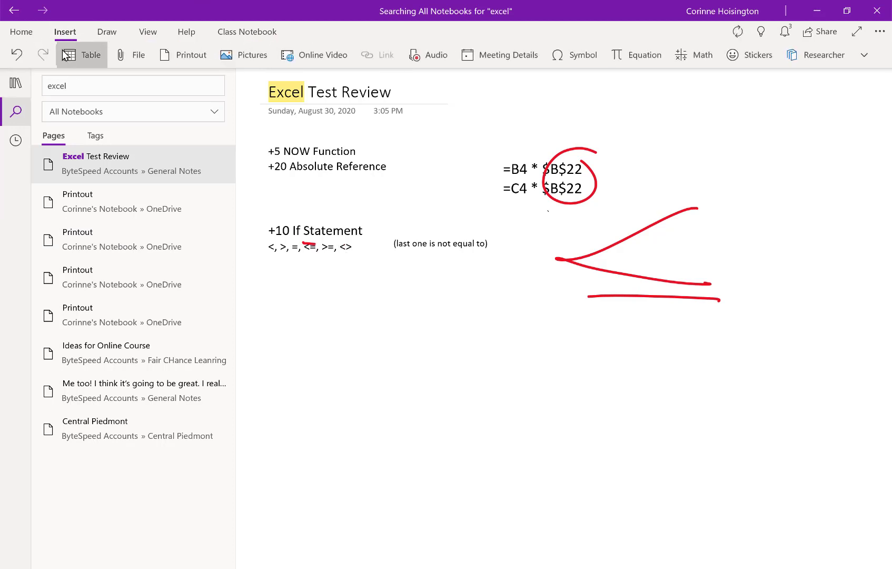
pyautogui.click(16, 54)
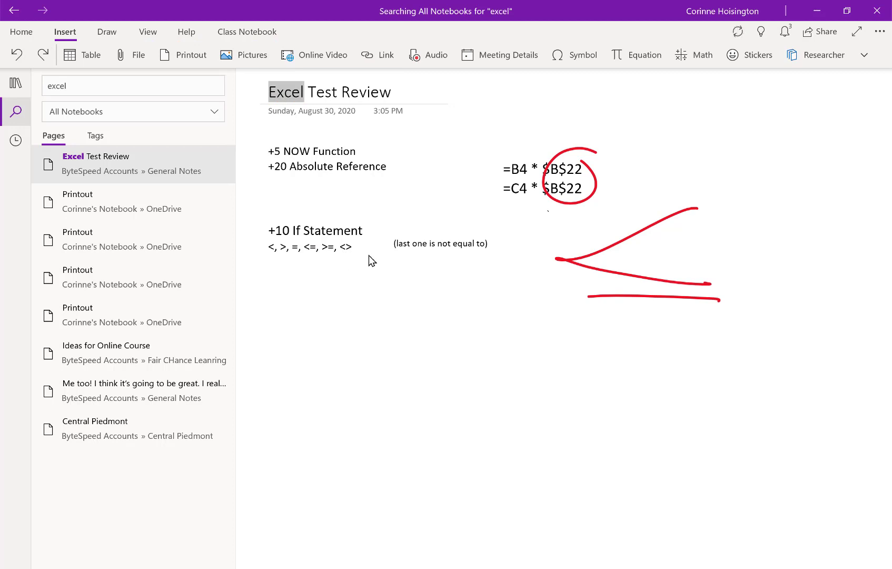
# - Draw a large <> symbol in red ink below the first sign, and a crossed-out equals sign beside it
pyautogui.moveTo(642, 328)
pyautogui.mouseDown()
pyautogui.moveTo(573, 375)
pyautogui.moveTo(663, 397)
pyautogui.moveTo(725, 350)
pyautogui.moveTo(664, 397)
pyautogui.mouseUp()
pyautogui.moveTo(781, 340); pyautogui.dragTo(849, 334)
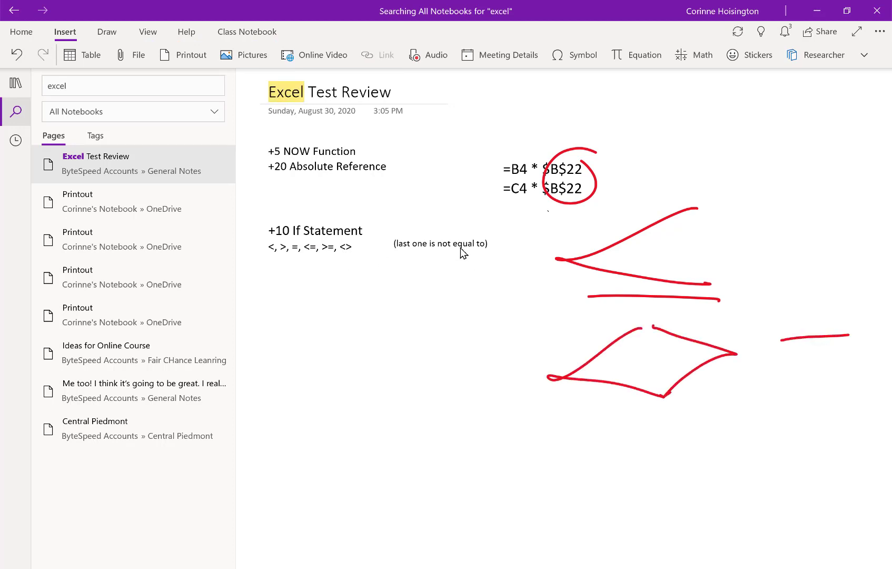
pyautogui.moveTo(802, 367); pyautogui.dragTo(881, 363)
pyautogui.moveTo(825, 296); pyautogui.dragTo(810, 430)
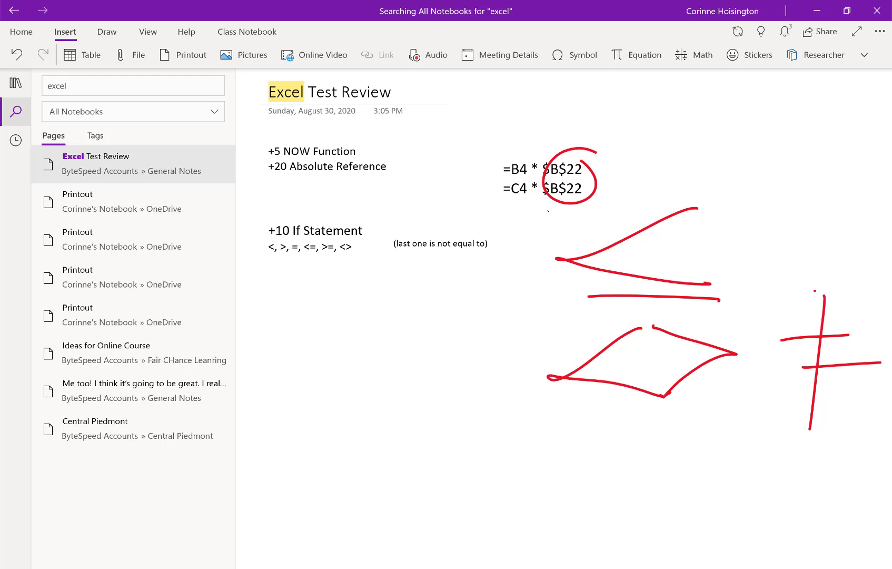
# - Switch to the Excel Module 3 workbook and add a new blank worksheet
pyautogui.click(425, 568)
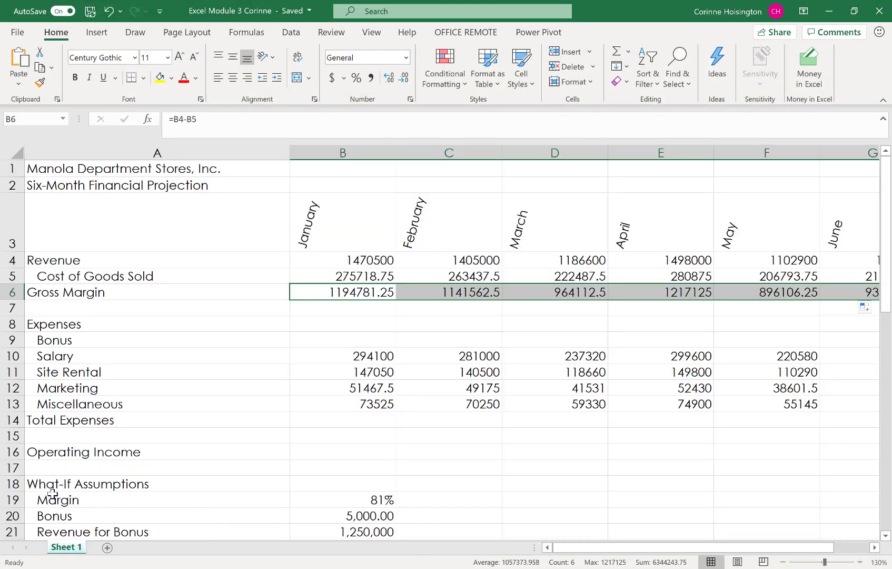
pyautogui.click(107, 550)
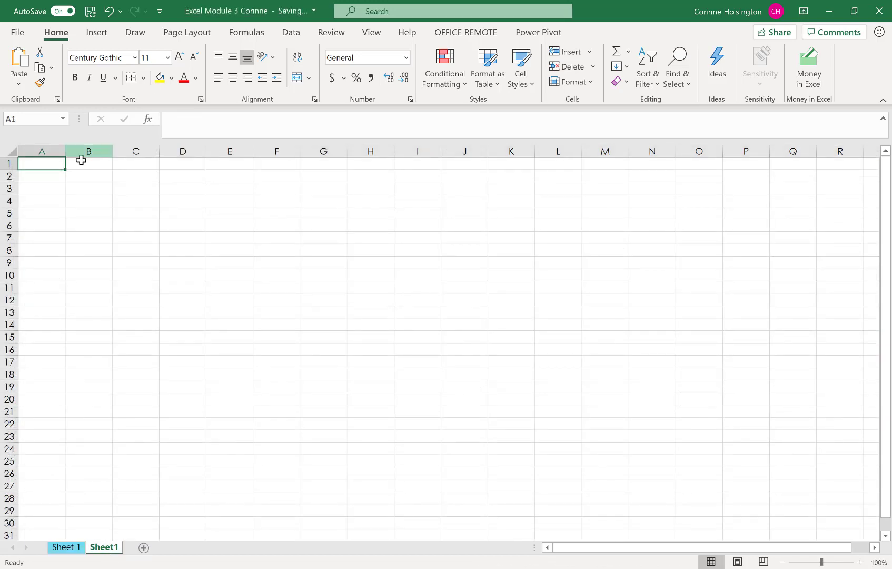
# - Enter Hampton Inn in cell A1 and Timberlake Hotel in cell A2
pyautogui.write('Hapt')
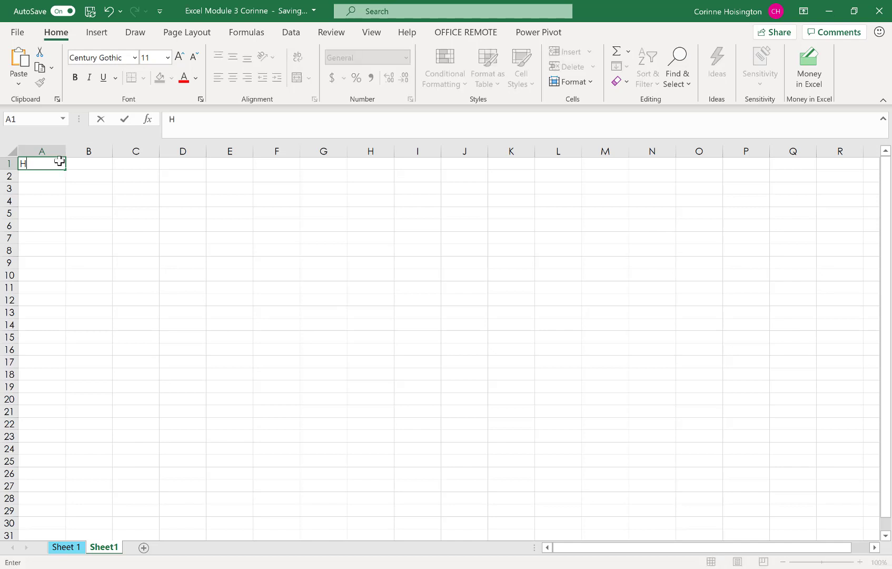
pyautogui.press('BackSpace')
pyautogui.press('BackSpace')
pyautogui.write('mpton Inn')
pyautogui.click(53, 172)
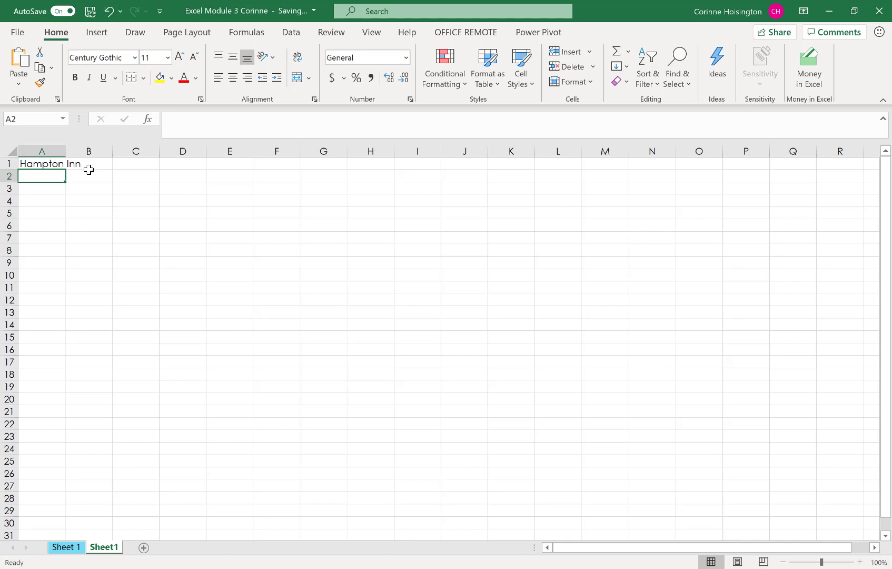
pyautogui.write('Timberla')
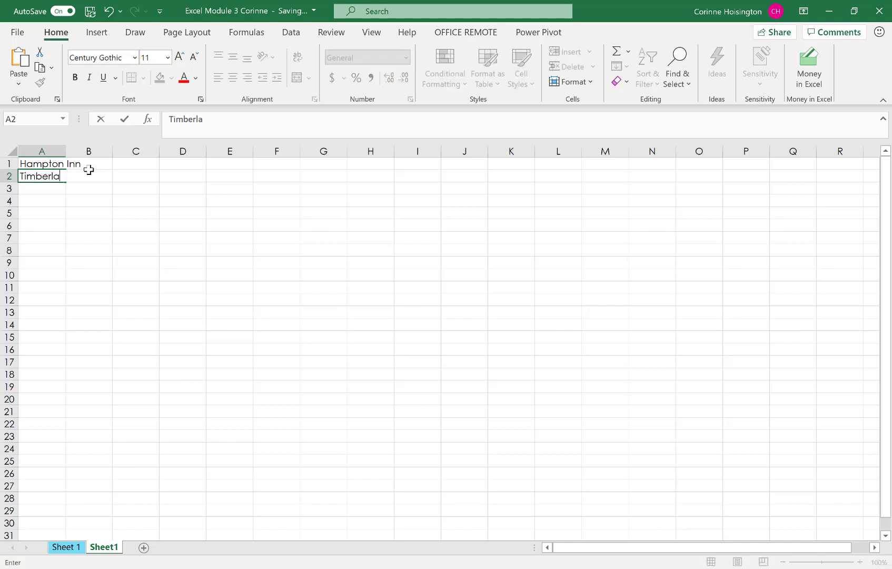
pyautogui.write('ke Hotel')
pyautogui.press('Return')
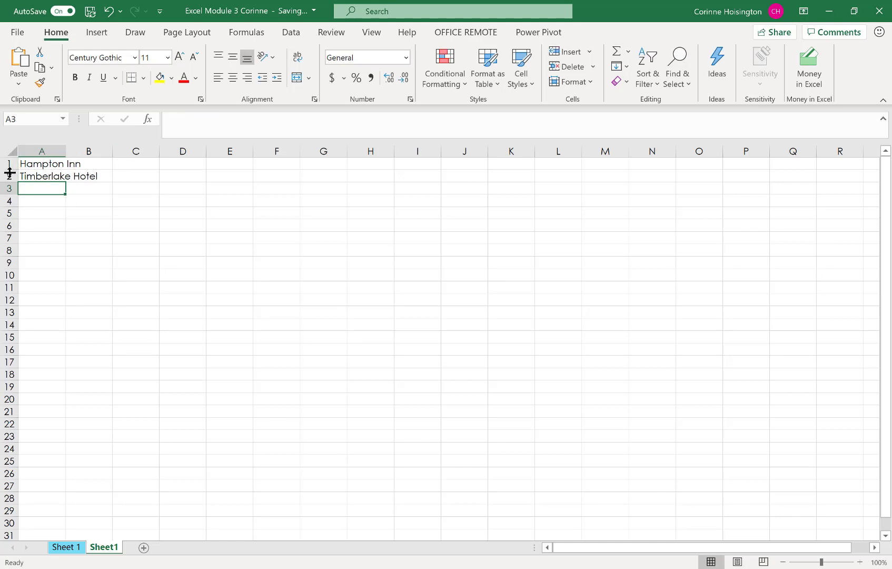
# - Increase the font size of rows 1 to 3 to 14
pyautogui.moveTo(9, 164); pyautogui.dragTo(10, 188)
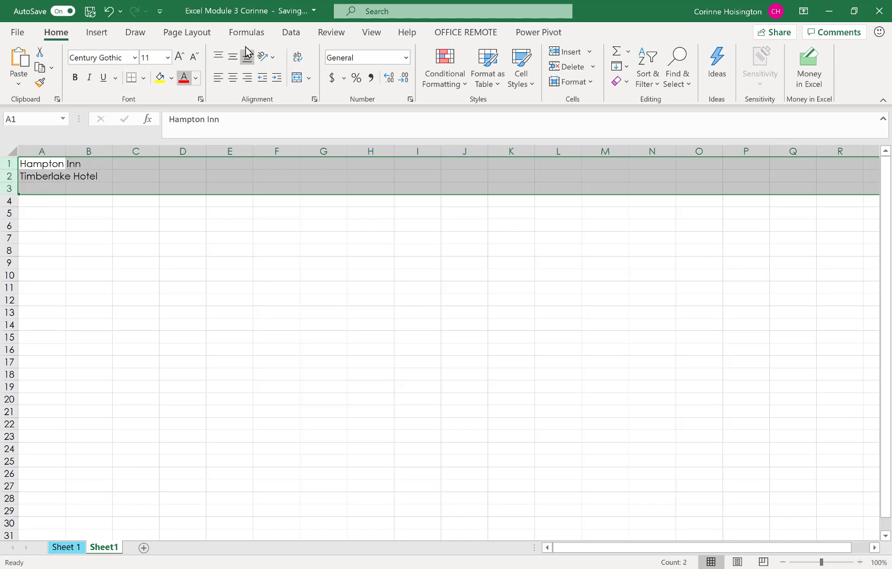
pyautogui.click(179, 55)
pyautogui.click(179, 56)
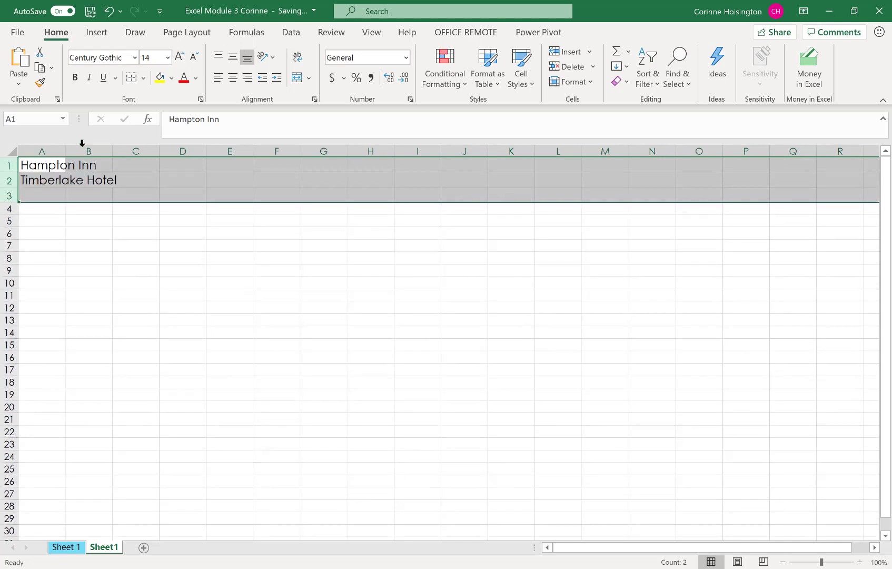
# - Enter Sketchy Hotel in cell A3
pyautogui.click(45, 194)
pyautogui.write('Sktech')
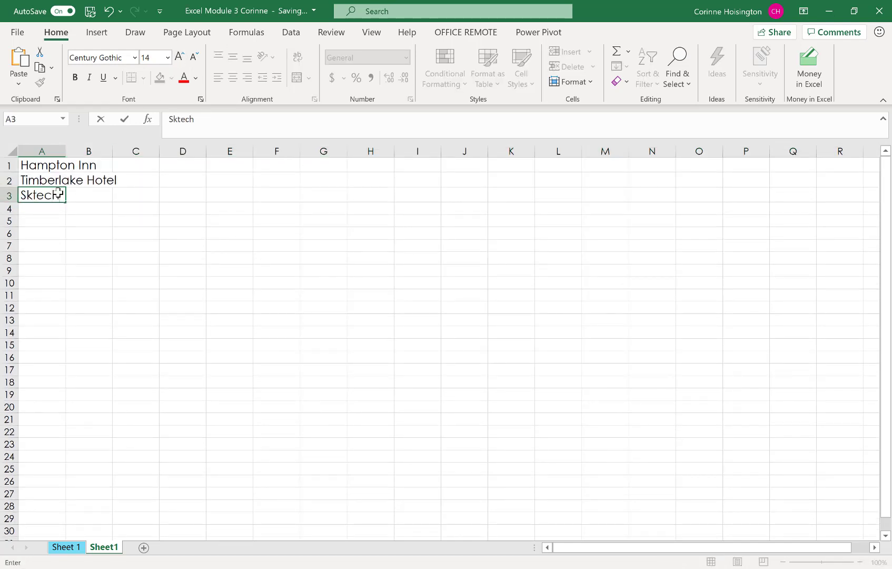
pyautogui.press('BackSpace')
pyautogui.press('BackSpace')
pyautogui.press('BackSpace')
pyautogui.press('BackSpace')
pyautogui.write('etchy Hotel')
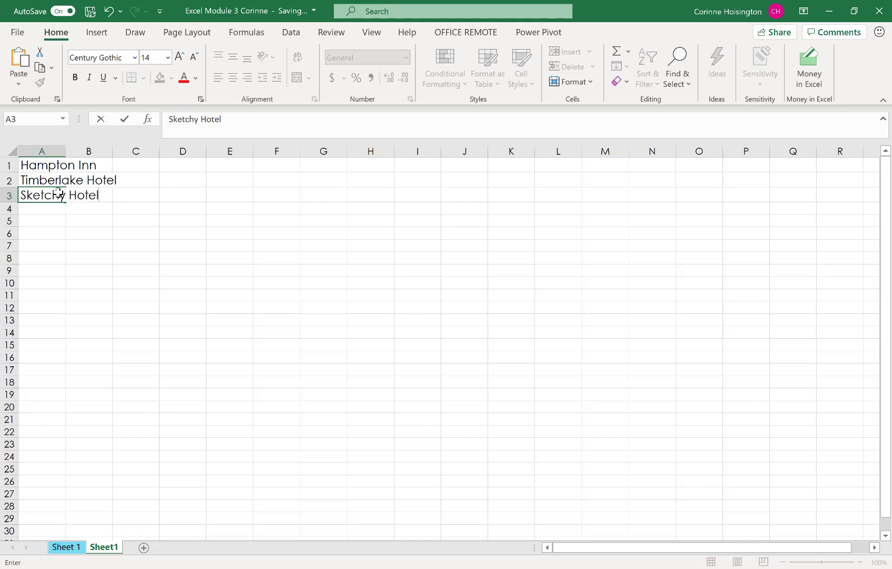
# - Enter the hotel prices 79, 75 and 29 in cells D1 to D3
pyautogui.click(195, 166)
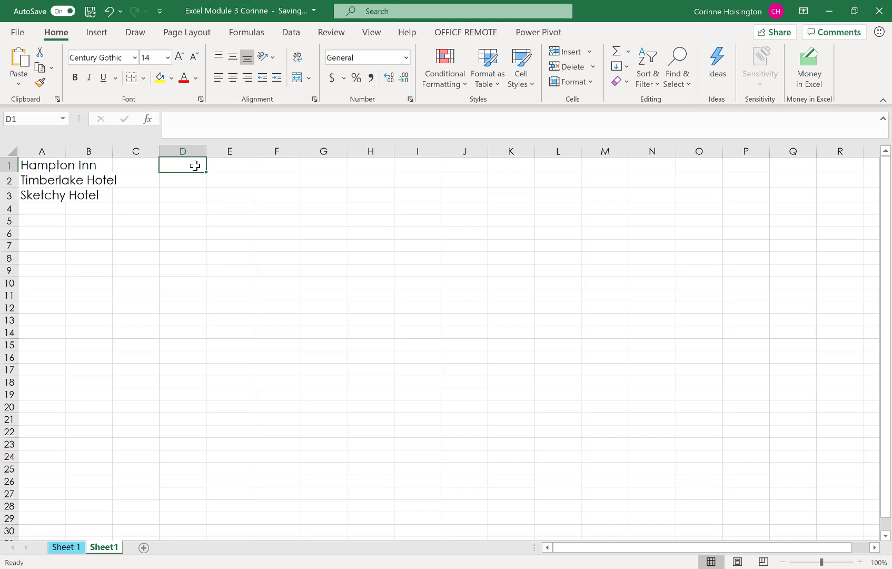
pyautogui.write('79')
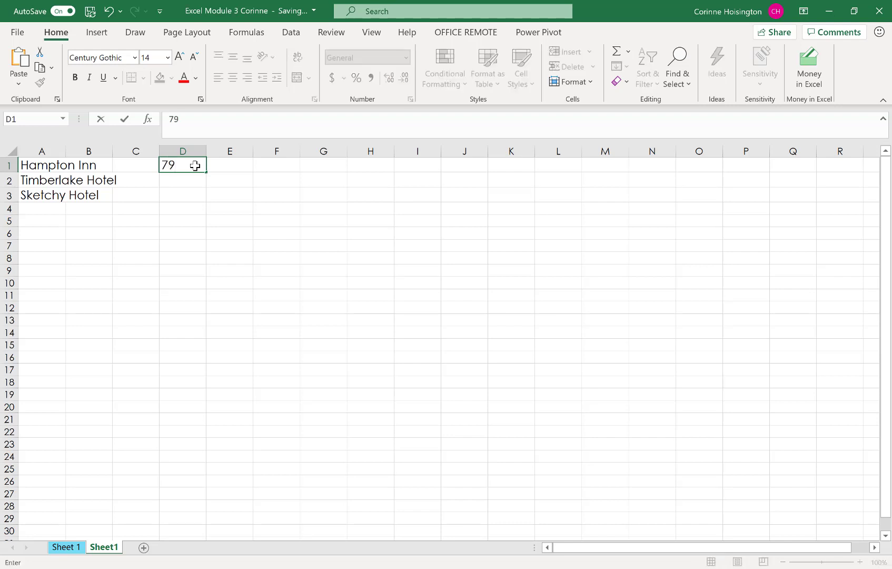
pyautogui.click(183, 182)
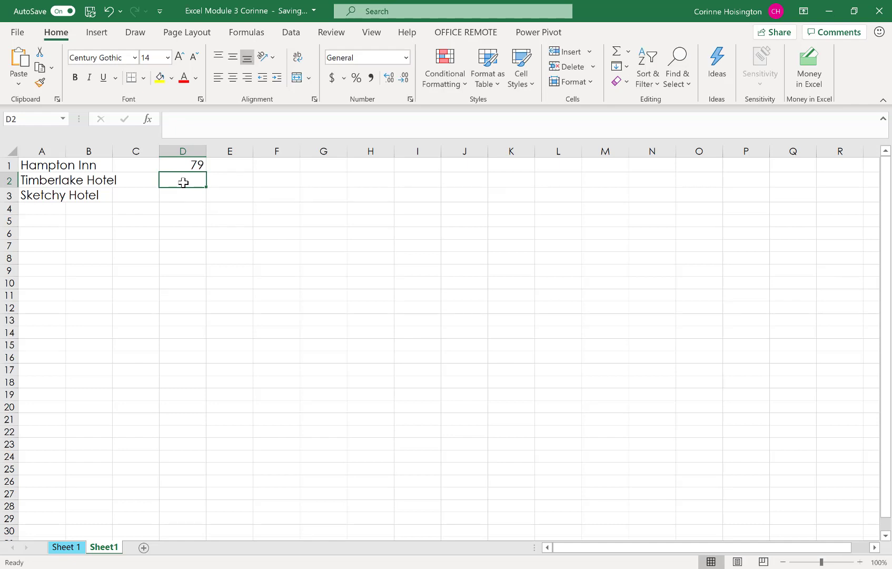
pyautogui.write('75')
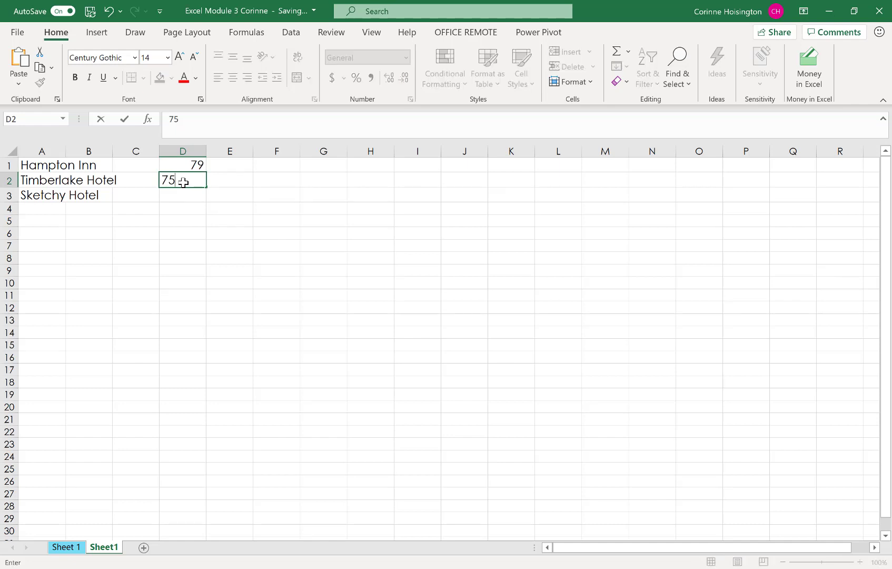
pyautogui.click(176, 194)
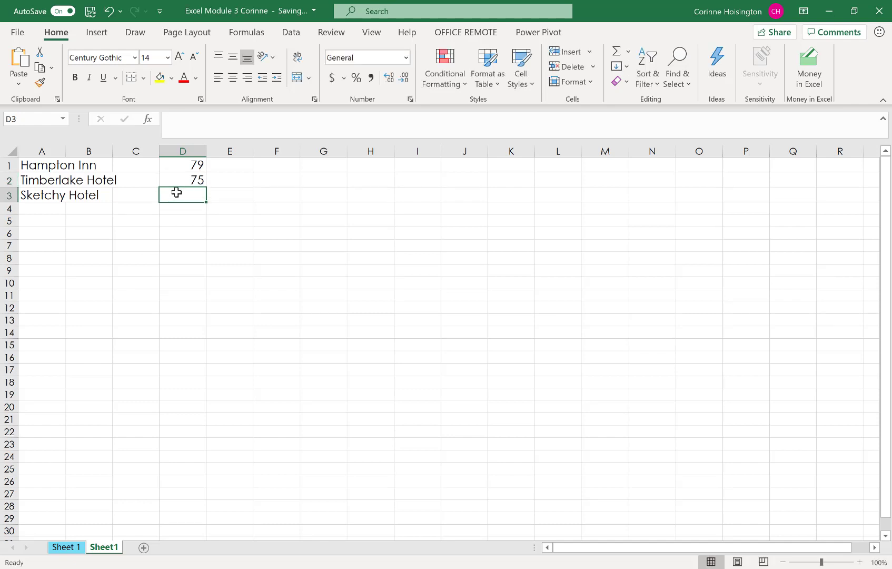
pyautogui.write('29')
# - Add Wyndham in cell A4 with the price 219 in cell D4
pyautogui.click(43, 210)
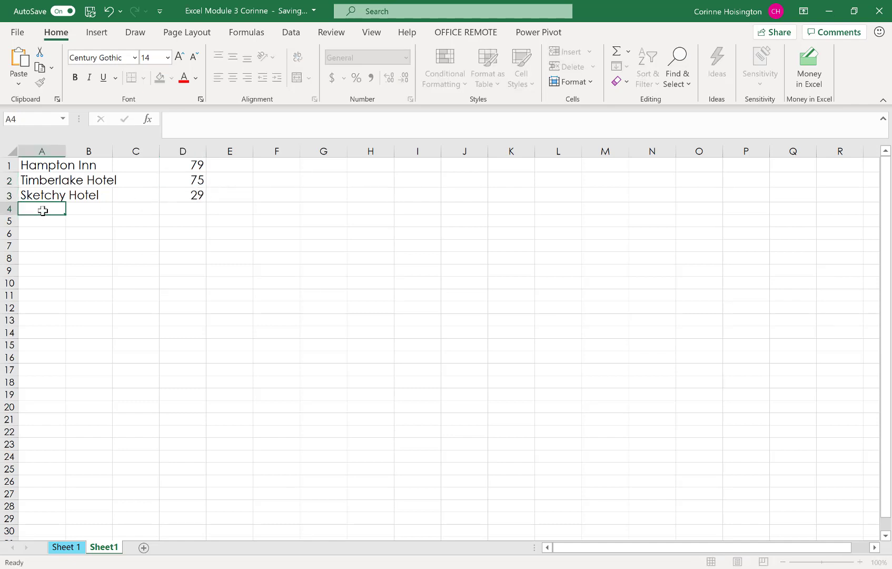
pyautogui.write('Wyndham')
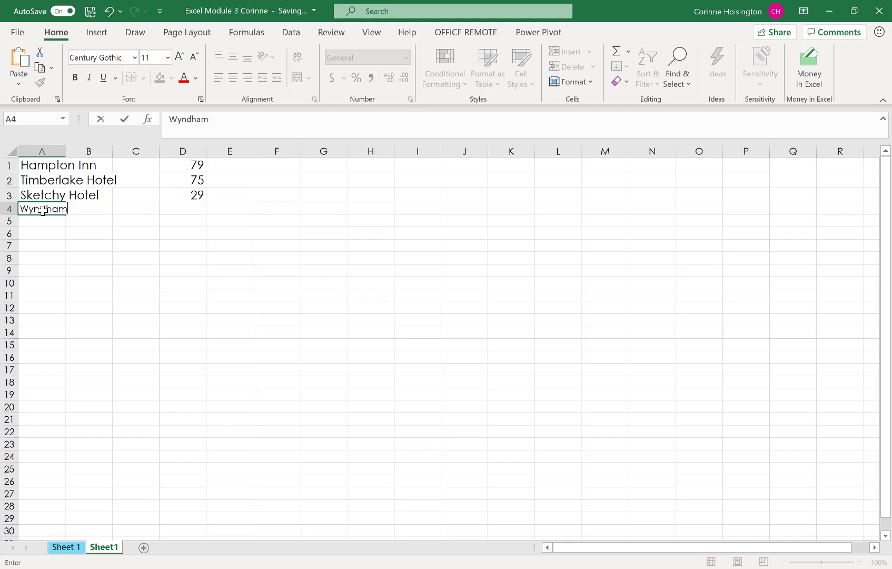
pyautogui.click(204, 210)
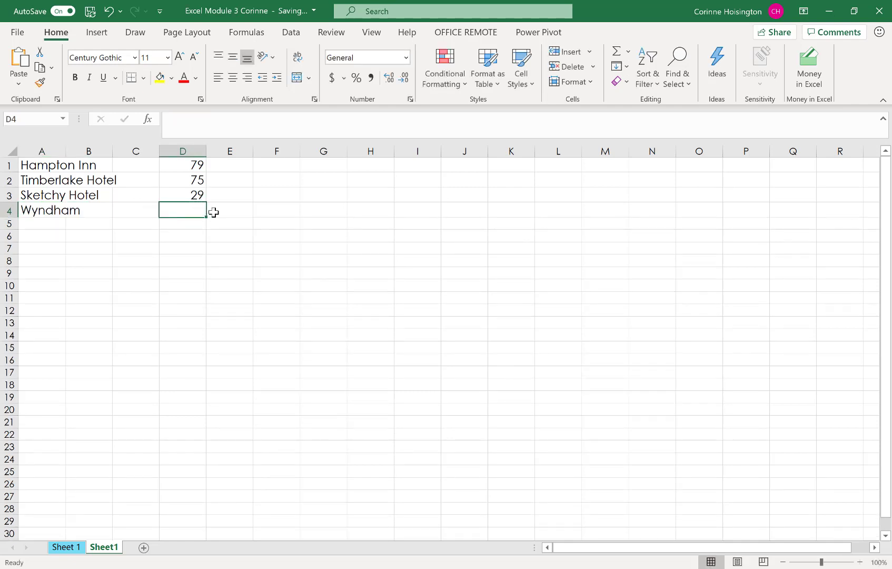
pyautogui.write('219')
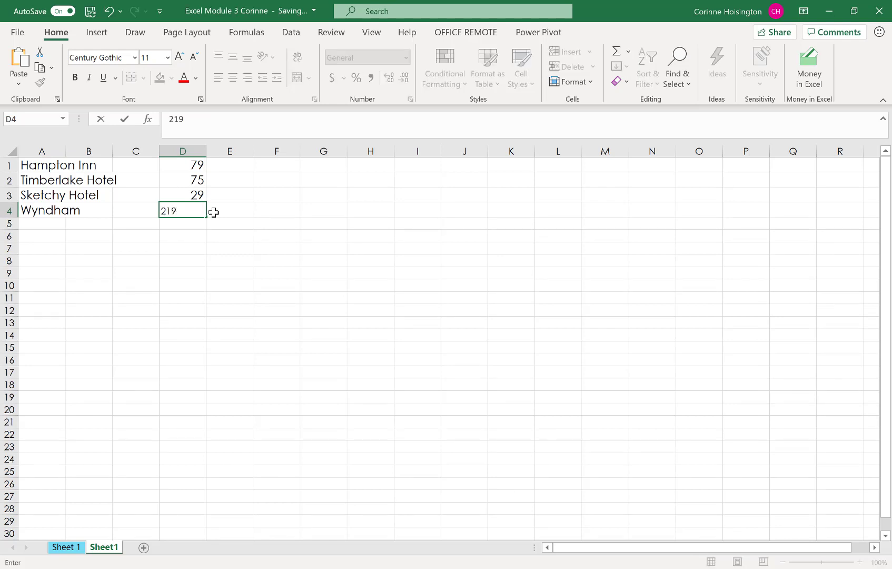
pyautogui.press('Return')
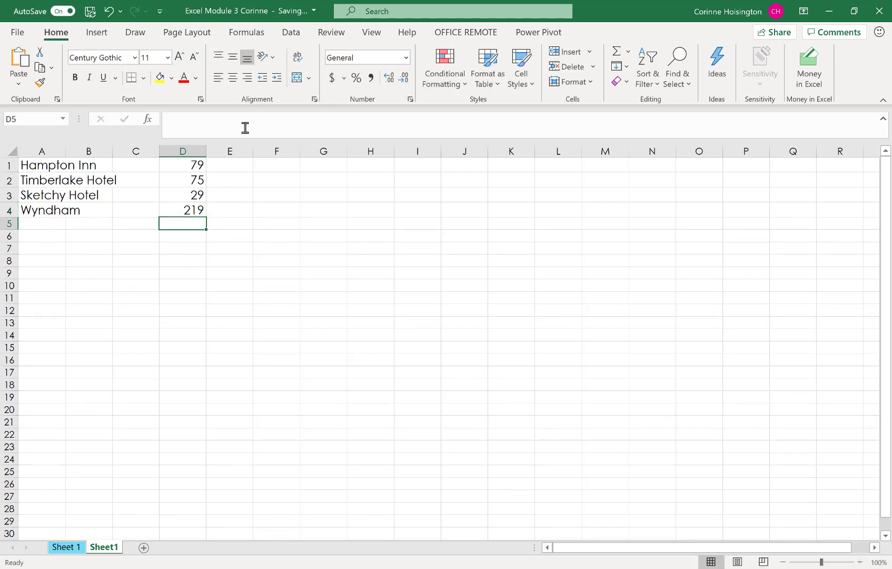
pyautogui.moveTo(200, 164); pyautogui.dragTo(208, 222)
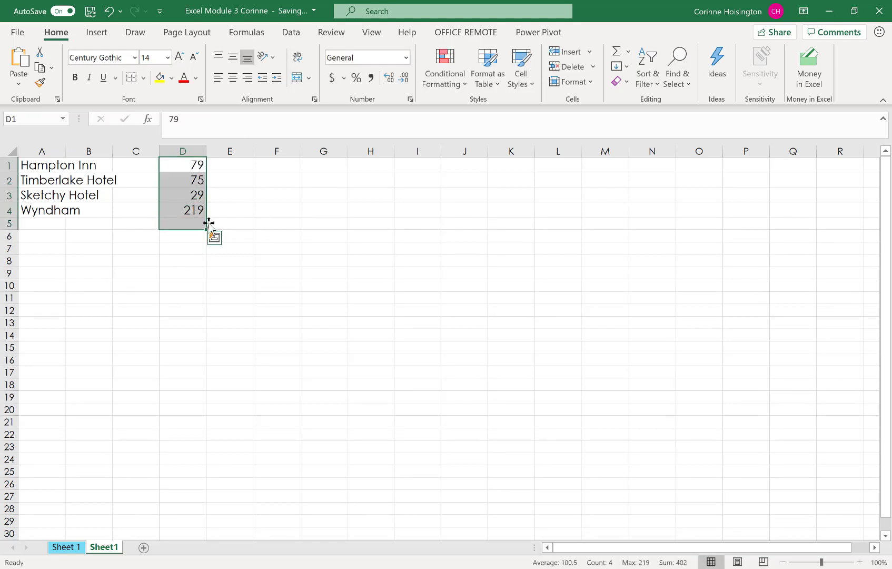
# - Insert the IF function into cell F1, choosing it from the All category of the function list
pyautogui.click(283, 164)
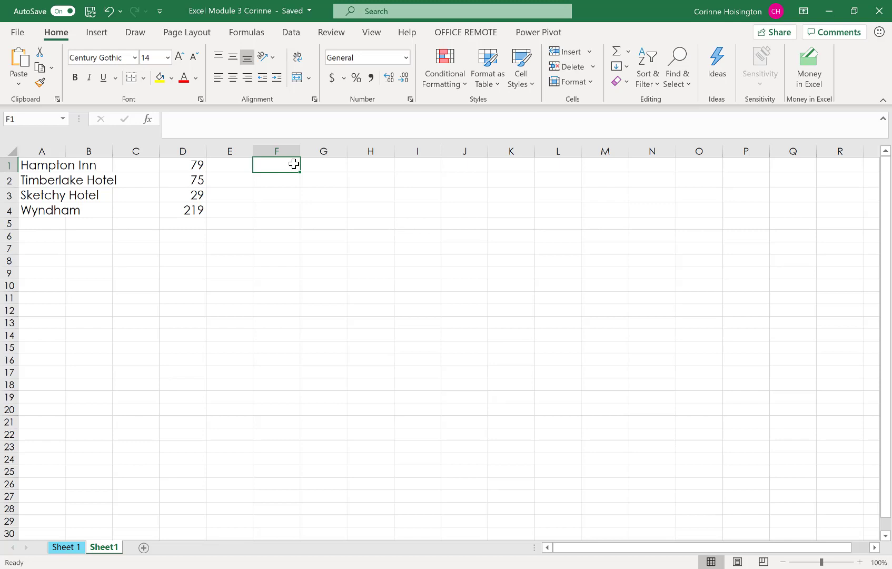
pyautogui.click(148, 120)
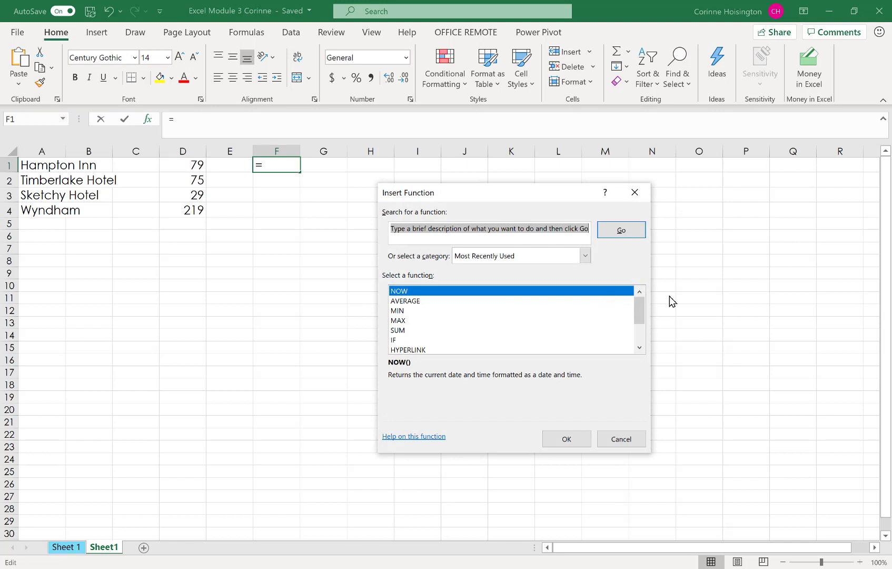
pyautogui.click(588, 256)
pyautogui.click(545, 279)
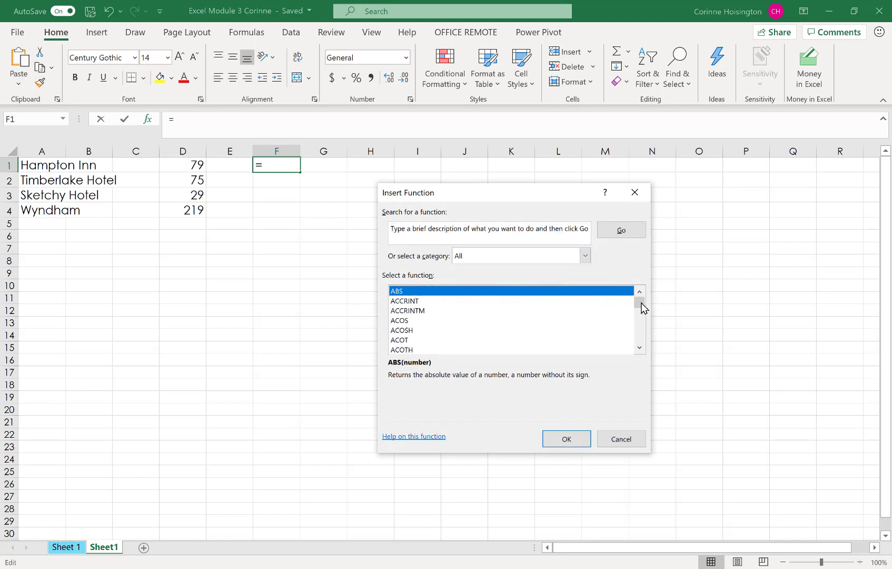
pyautogui.moveTo(641, 307)
pyautogui.mouseDown()
pyautogui.moveTo(643, 320)
pyautogui.moveTo(646, 312)
pyautogui.mouseUp()
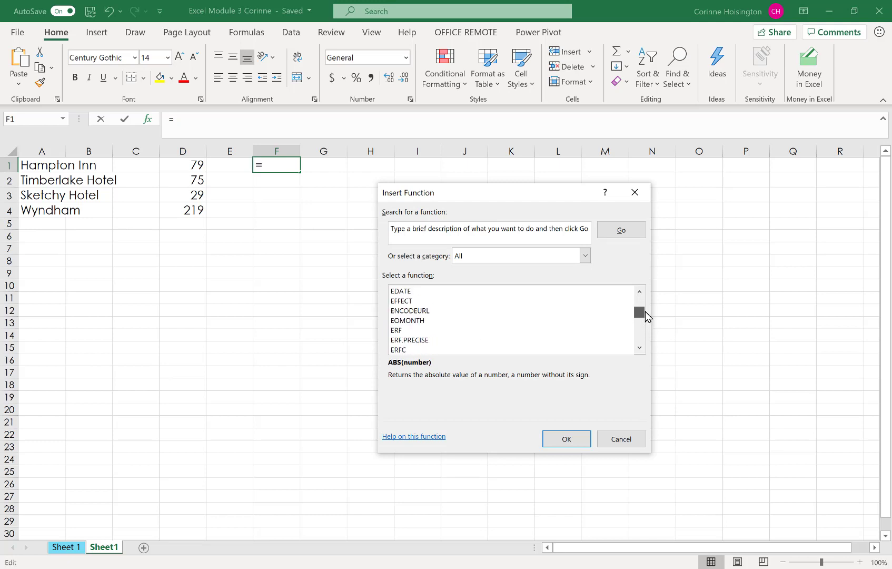
pyautogui.click(639, 349)
pyautogui.click(639, 349)
pyautogui.click(639, 349)
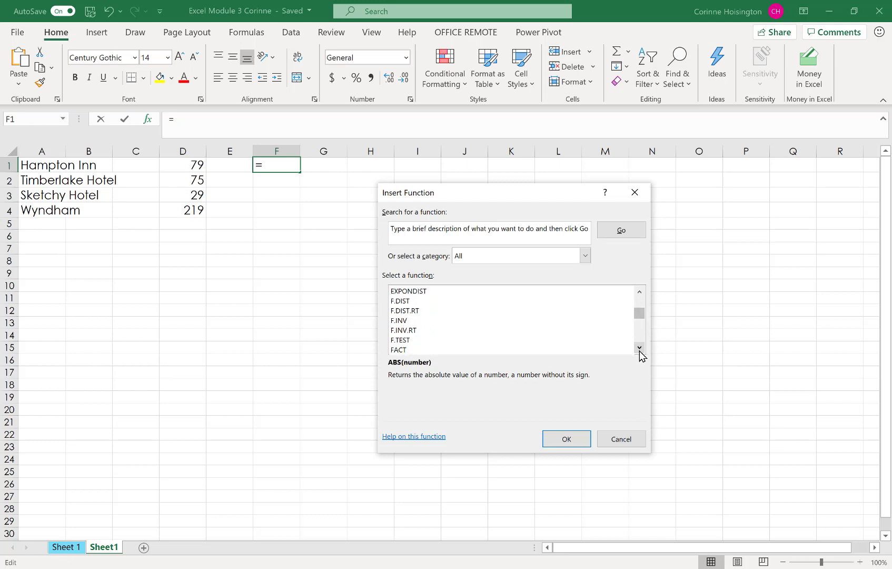
pyautogui.click(639, 348)
pyautogui.click(640, 349)
pyautogui.click(640, 349)
pyautogui.click(640, 349)
pyautogui.click(639, 349)
pyautogui.click(640, 348)
pyautogui.click(640, 348)
pyautogui.click(640, 349)
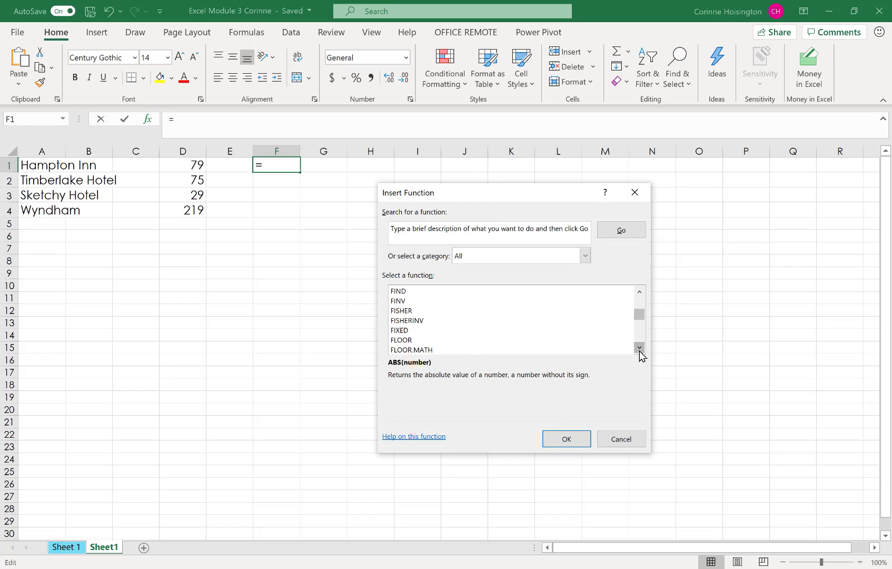
pyautogui.click(639, 349)
pyautogui.click(639, 348)
pyautogui.click(639, 349)
pyautogui.click(639, 349)
pyautogui.click(640, 349)
pyautogui.click(640, 349)
pyautogui.click(640, 348)
pyautogui.click(640, 349)
pyautogui.click(640, 348)
pyautogui.click(639, 349)
pyautogui.click(640, 349)
pyautogui.click(640, 349)
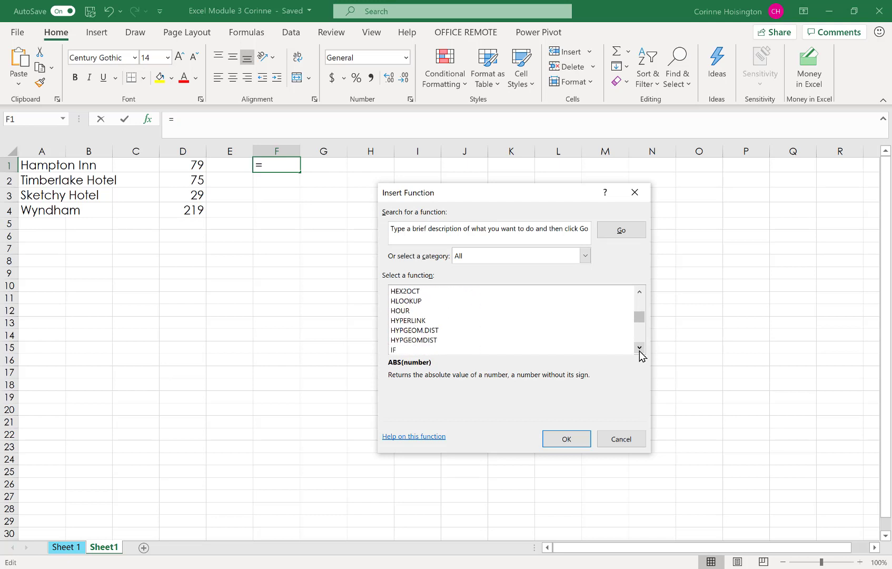
pyautogui.click(640, 349)
pyautogui.click(639, 349)
pyautogui.click(410, 321)
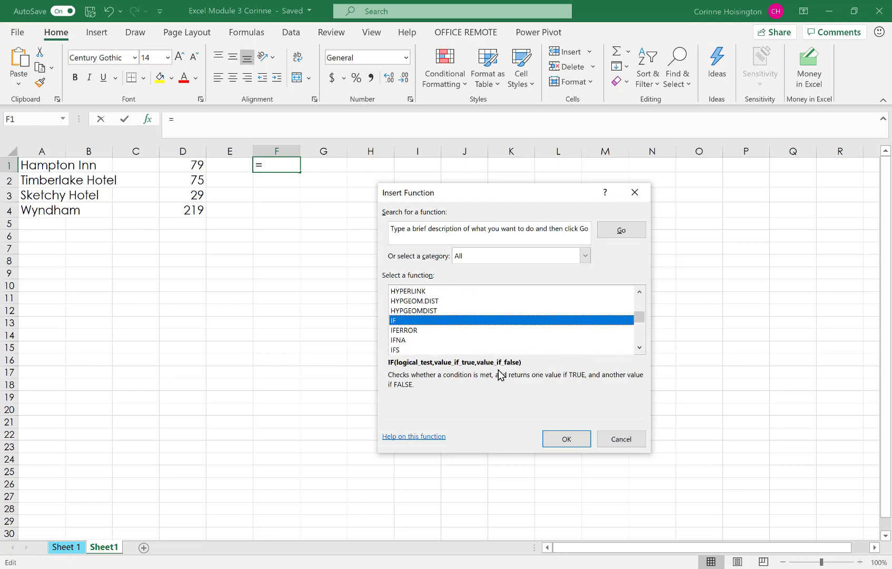
pyautogui.click(567, 438)
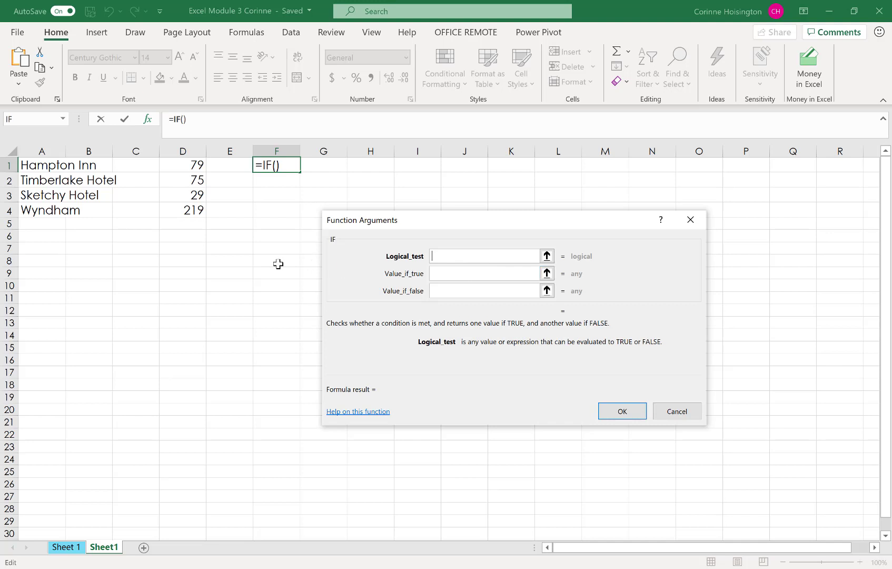
# - Set the IF function's logical test to D1>80
pyautogui.click(184, 165)
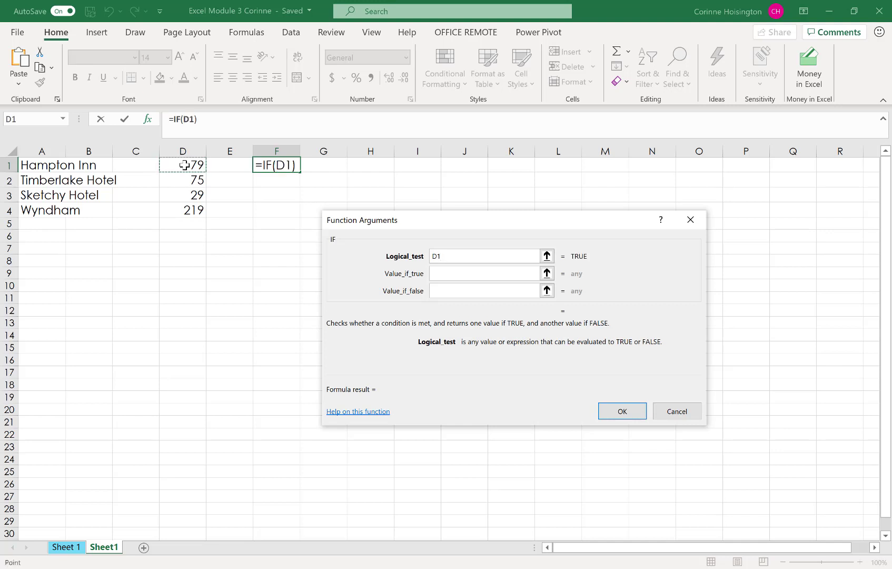
pyautogui.write('>')
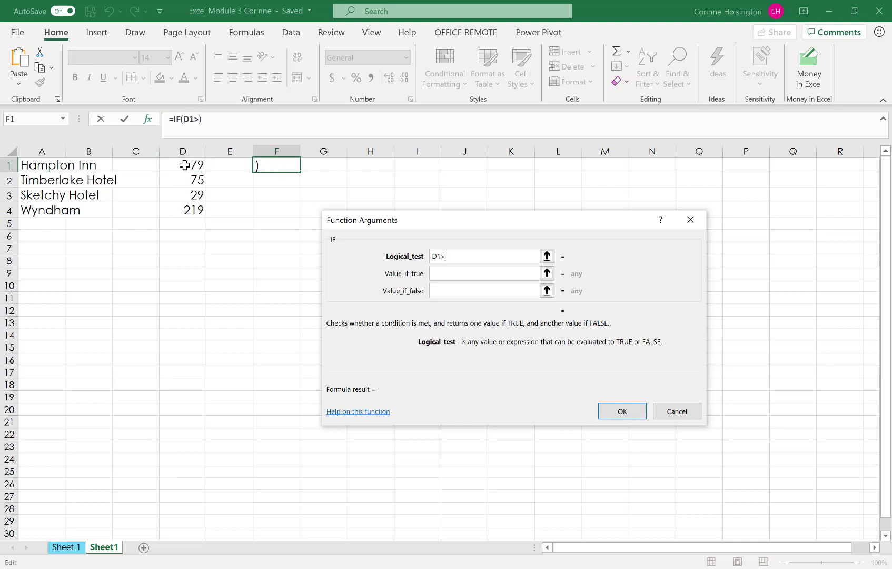
pyautogui.write('80')
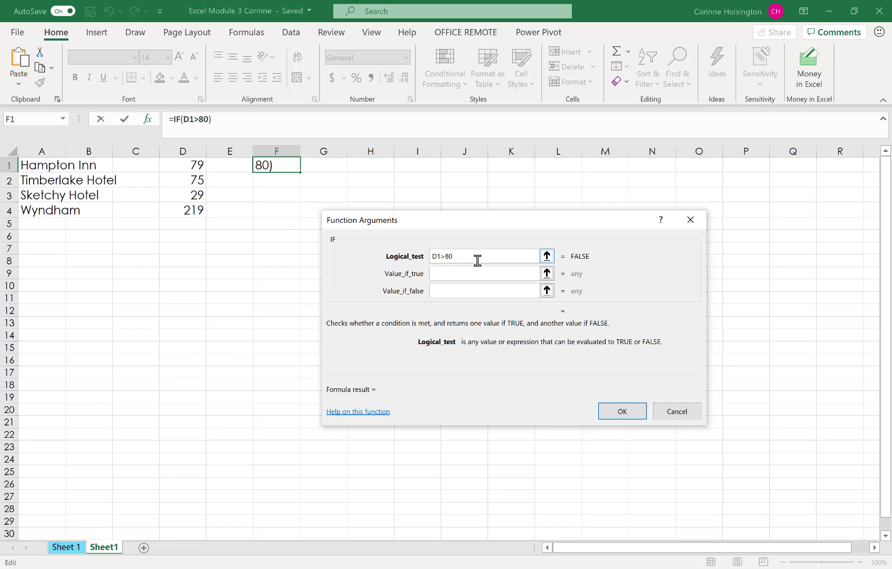
# - Set the IF function to return "Expensive" if true and "Reasonable" if false, and complete the formula
pyautogui.click(450, 273)
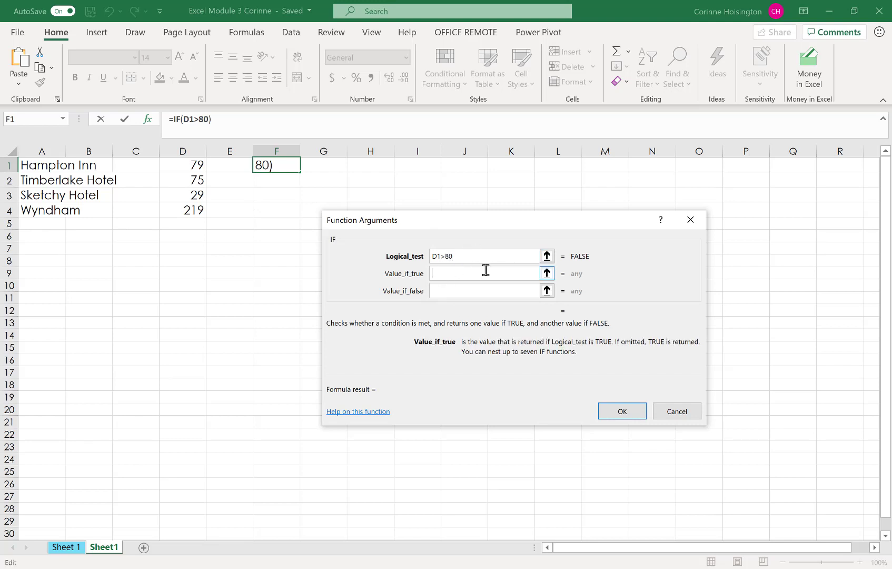
pyautogui.write('"Expensive"')
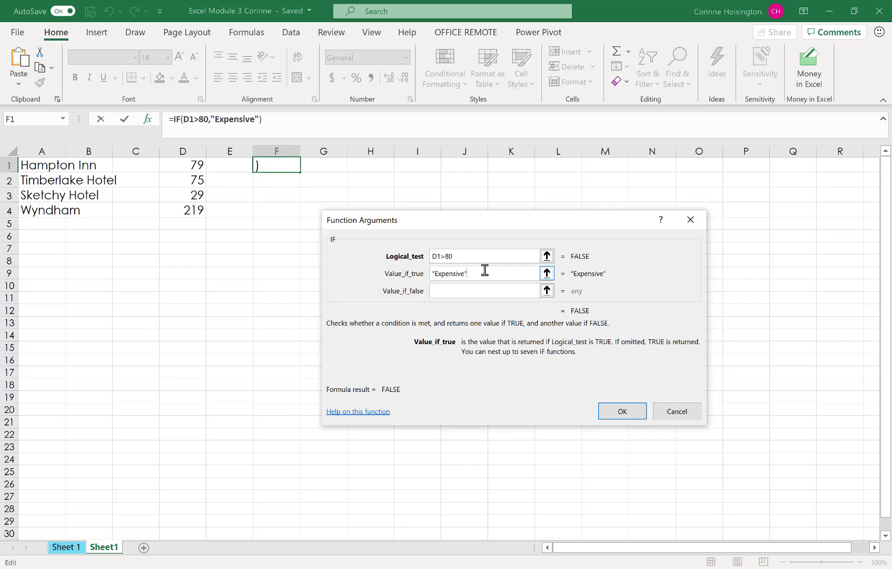
pyautogui.click(446, 286)
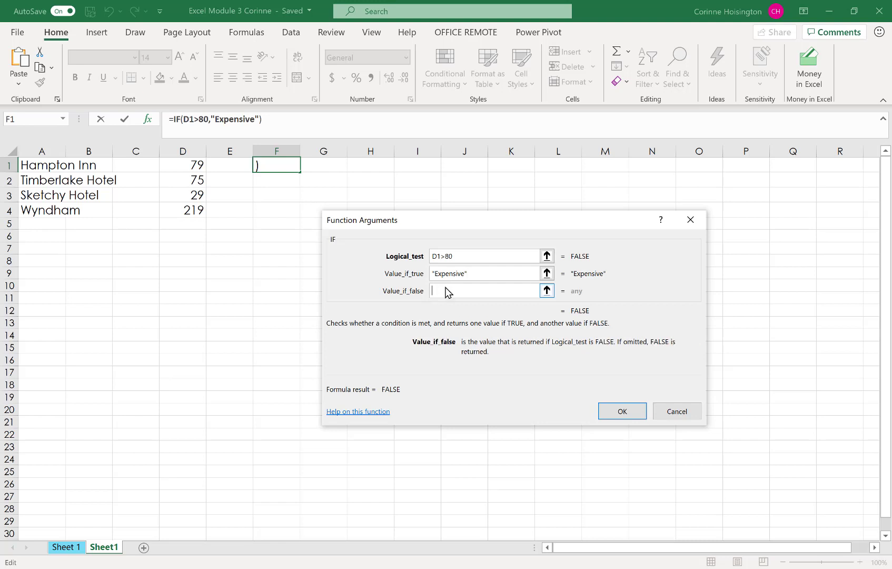
pyautogui.write('"Reaso')
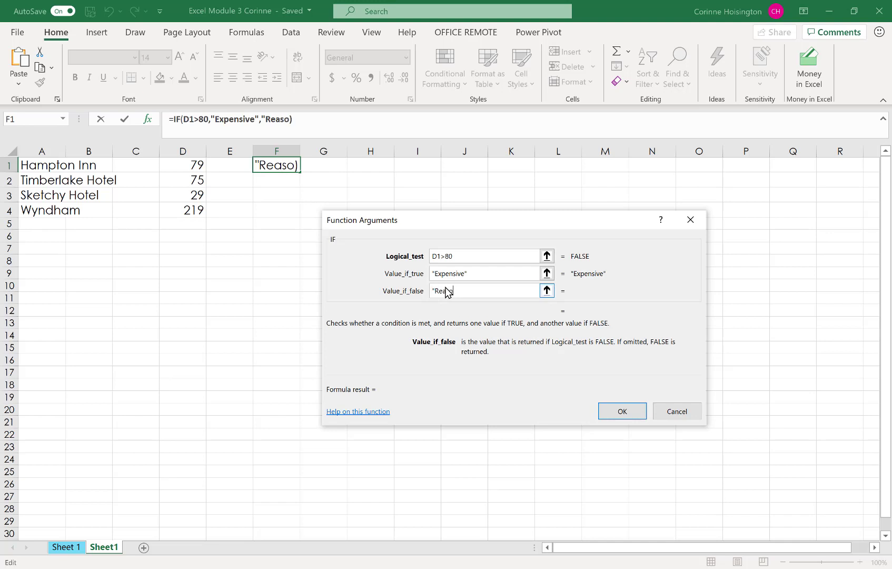
pyautogui.write('nable"')
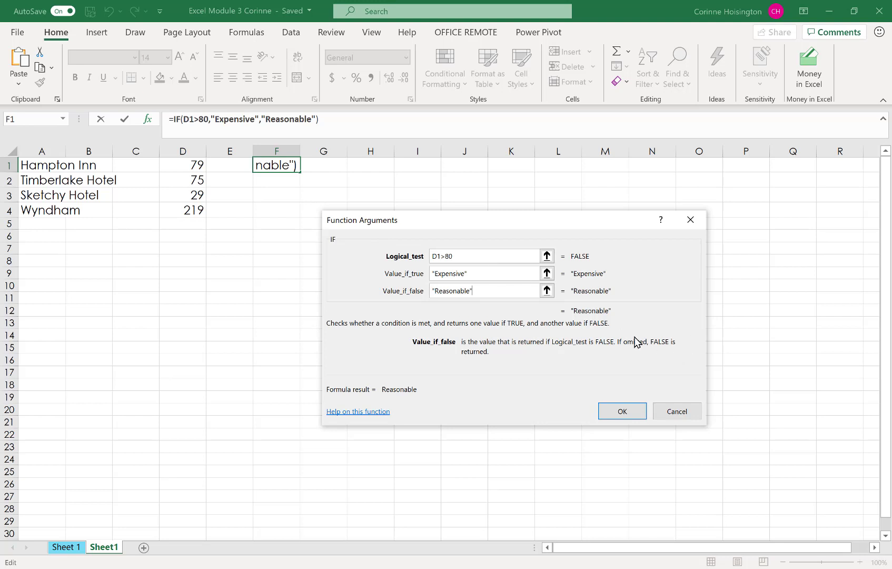
pyautogui.moveTo(617, 306); pyautogui.dragTo(588, 307)
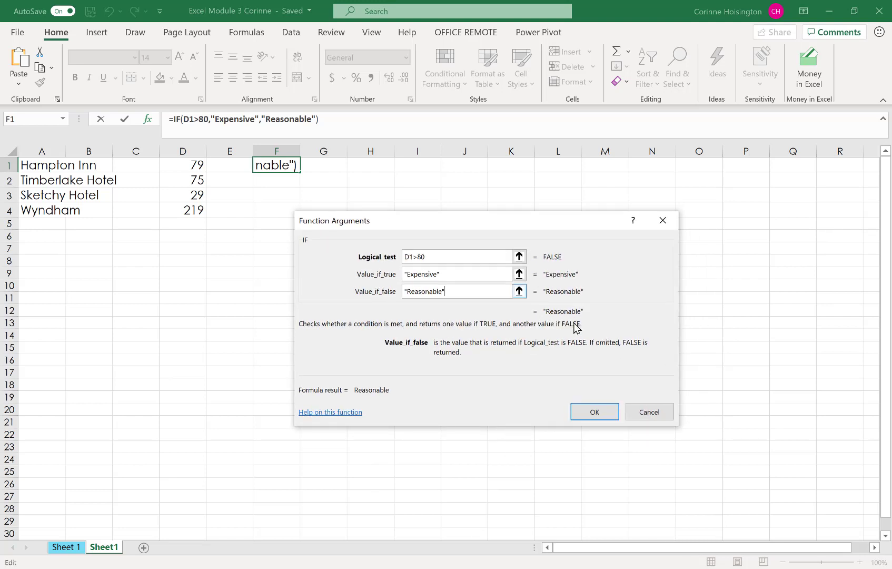
pyautogui.click(596, 412)
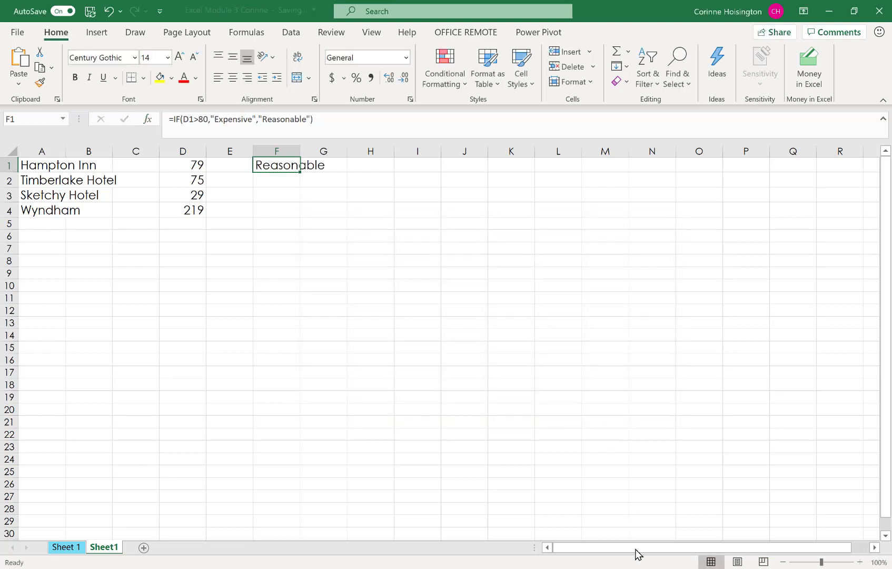
# - Copy the IF formula from cell F1 down through cell F4
pyautogui.click(883, 552)
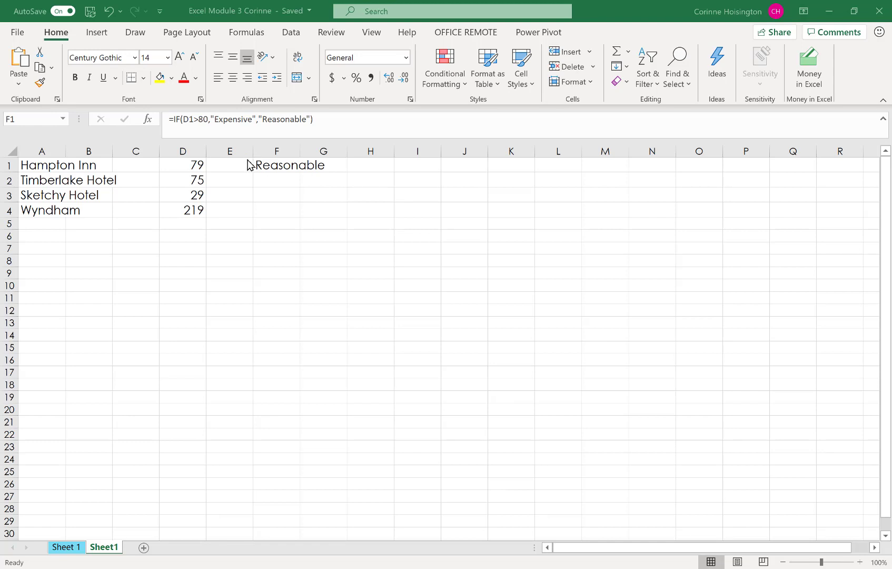
pyautogui.click(281, 167)
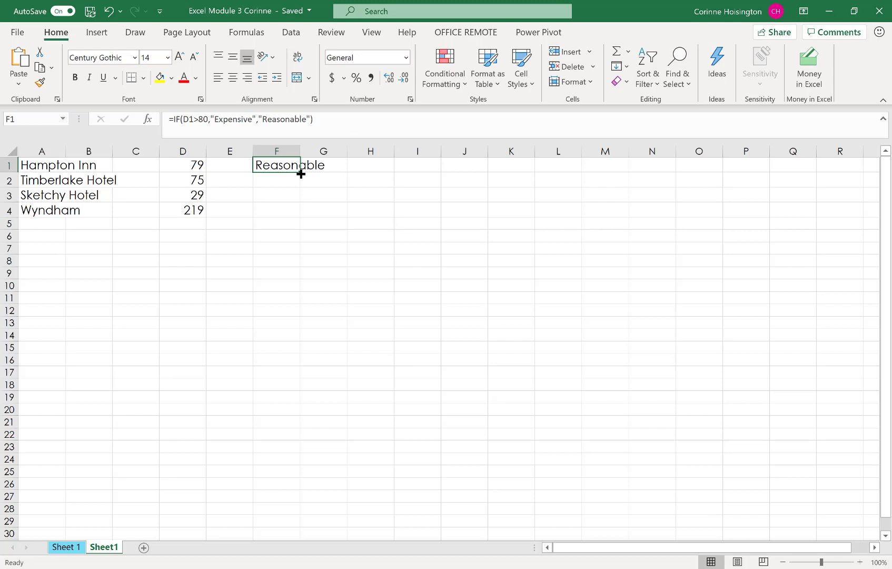
pyautogui.moveTo(301, 174); pyautogui.dragTo(299, 218)
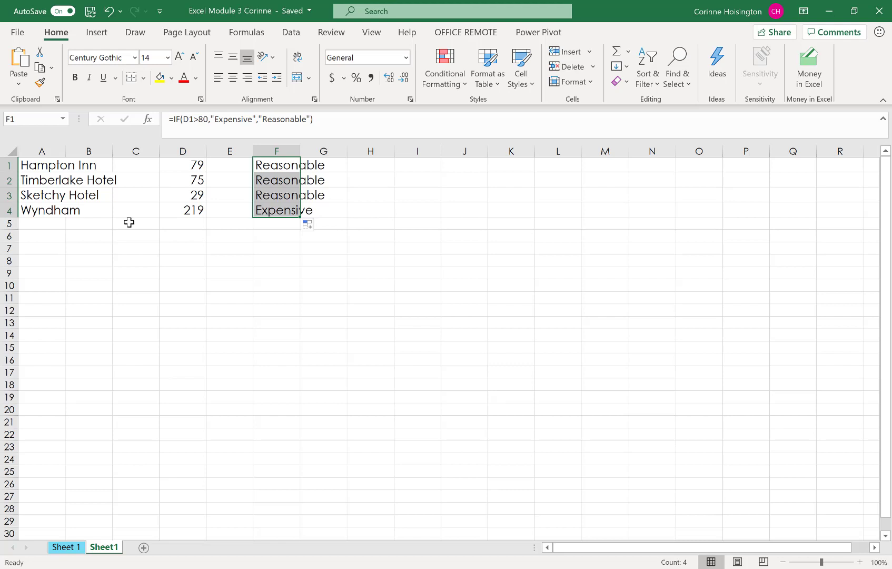
# - Change the hotel prices in cells D1 to D3 to 468, 230 and 75
pyautogui.click(190, 164)
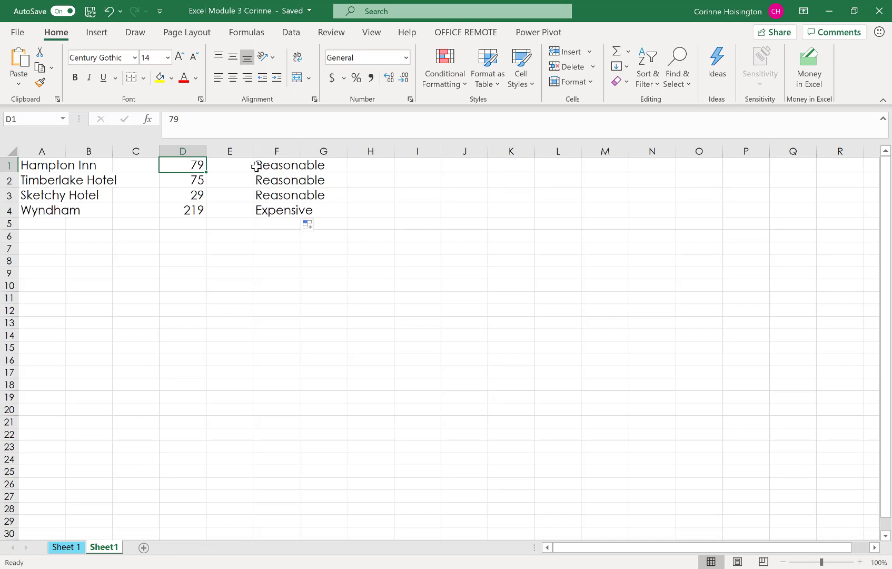
pyautogui.write('46')
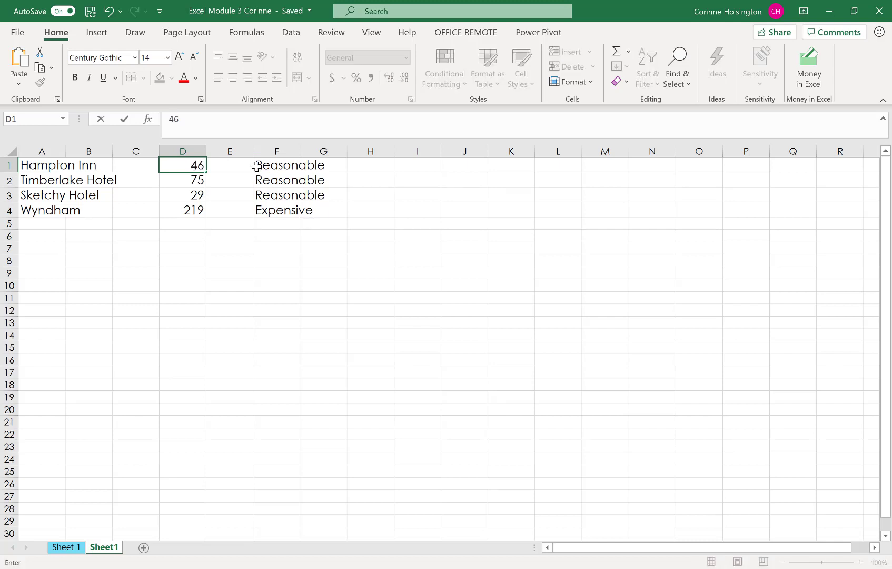
pyautogui.write('8')
pyautogui.press('Return')
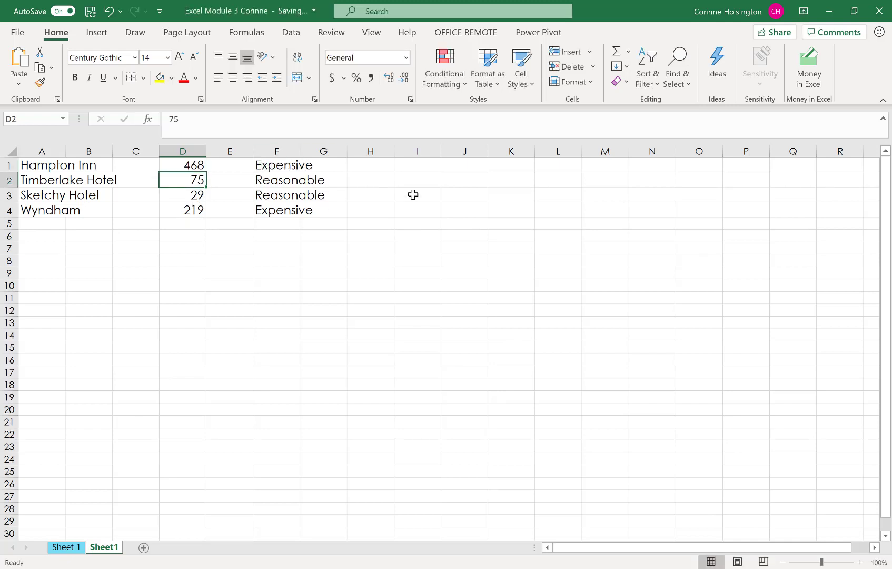
pyautogui.write('230')
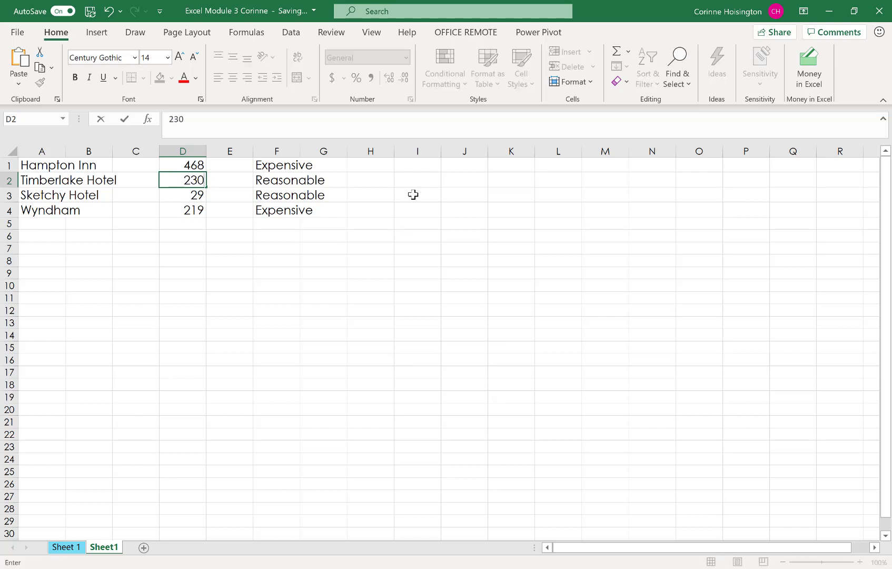
pyautogui.press('Return')
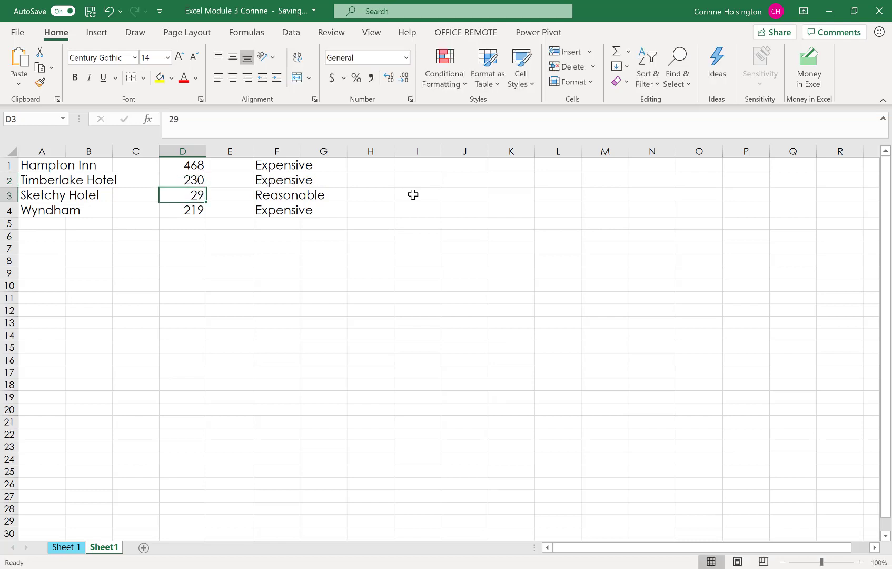
pyautogui.write('75')
pyautogui.press('Return')
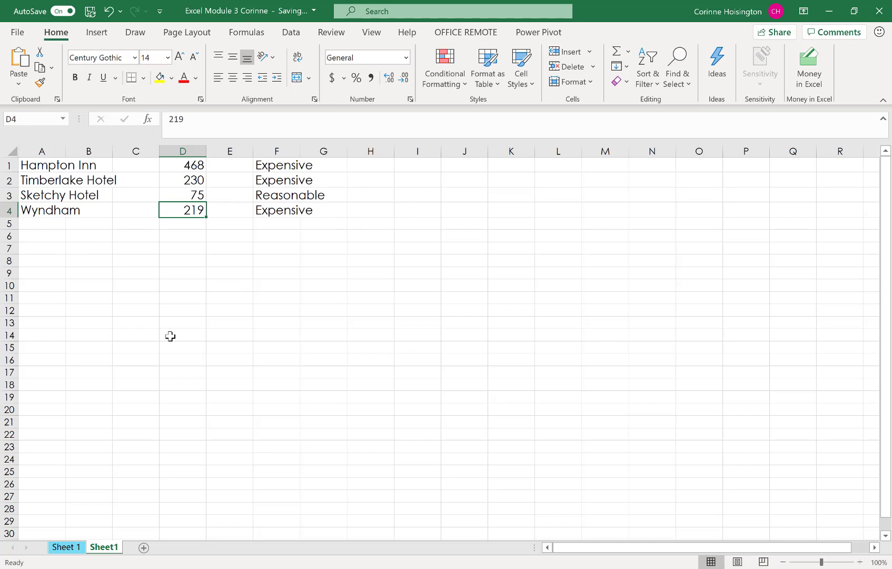
# - Hide the hotel example worksheet Sheet1, leaving the financial projection on Sheet 1 displayed
pyautogui.click(67, 551)
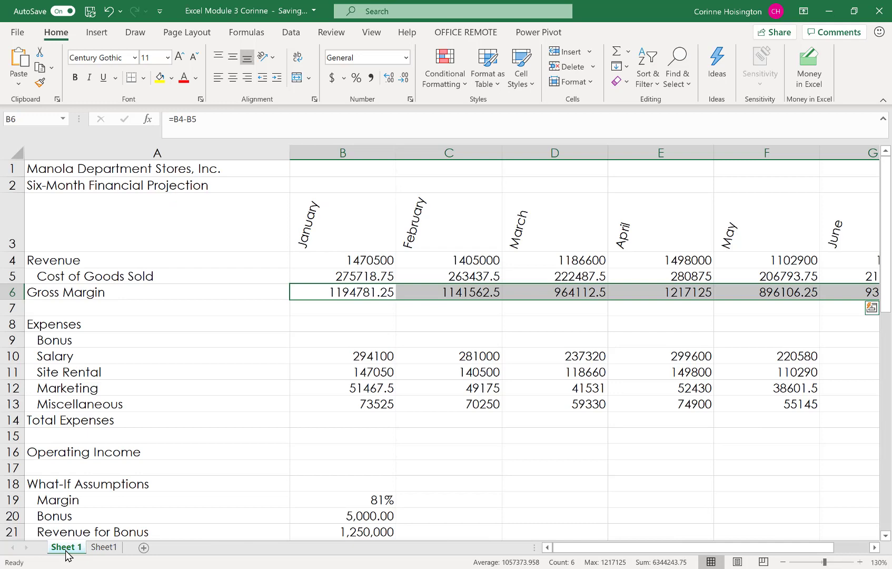
pyautogui.rightClick(110, 551)
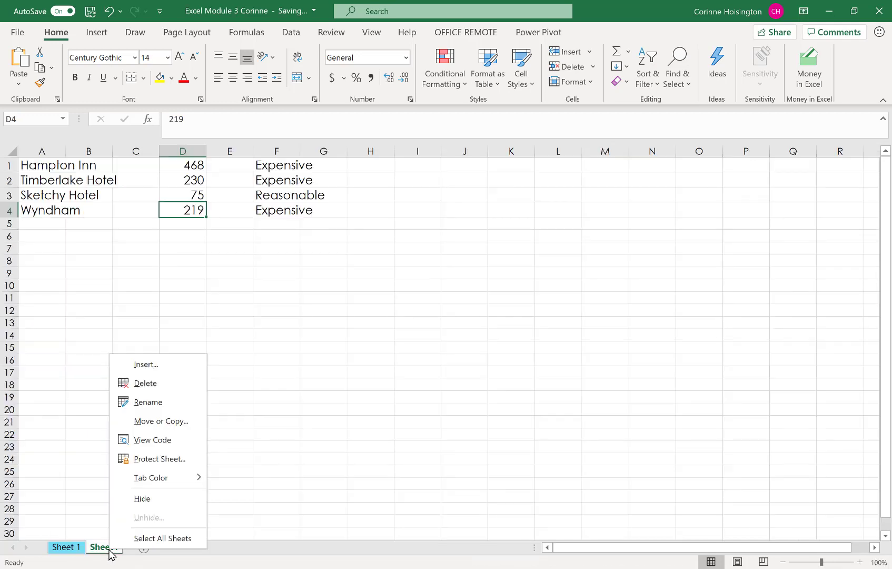
pyautogui.click(150, 498)
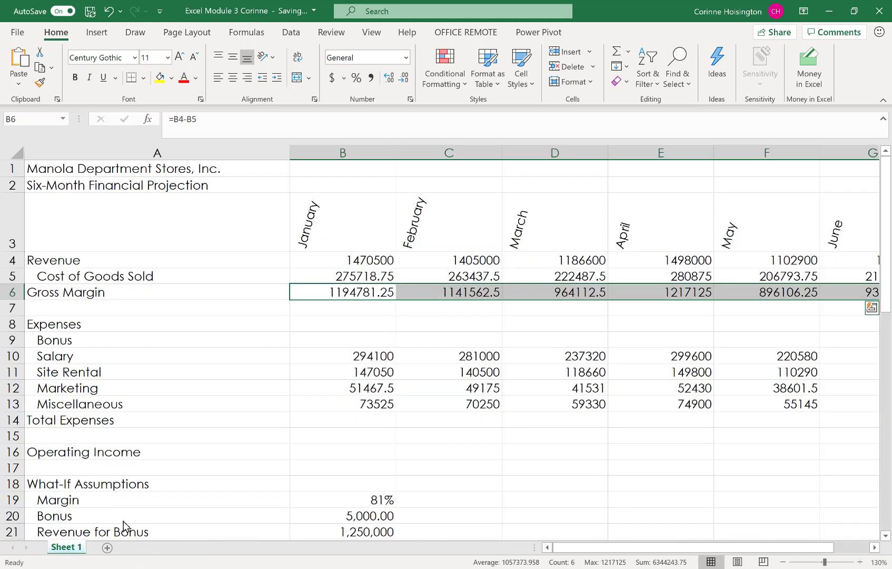
# - Examine the monthly revenue figures and the Bonus and Revenue for Bonus assumptions that govern the January bonus
pyautogui.moveTo(889, 292); pyautogui.dragTo(890, 321)
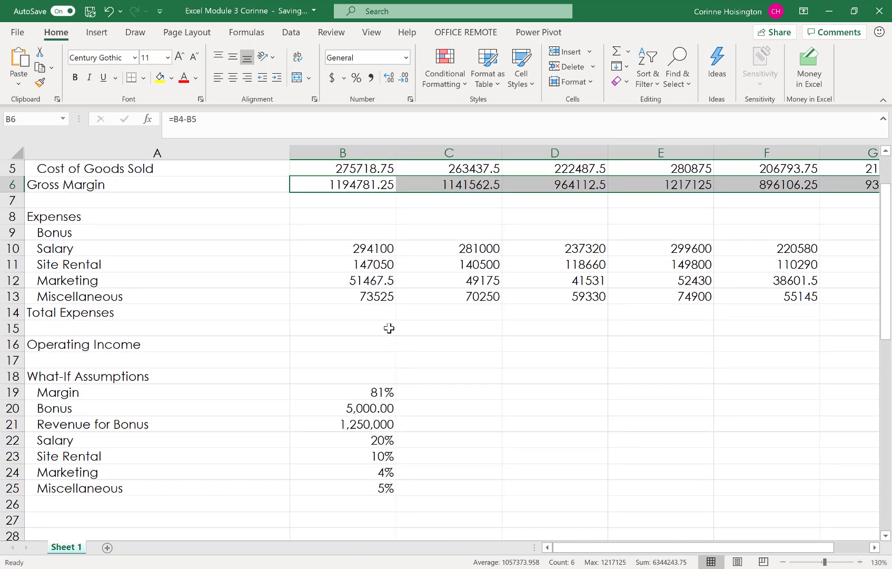
pyautogui.click(352, 236)
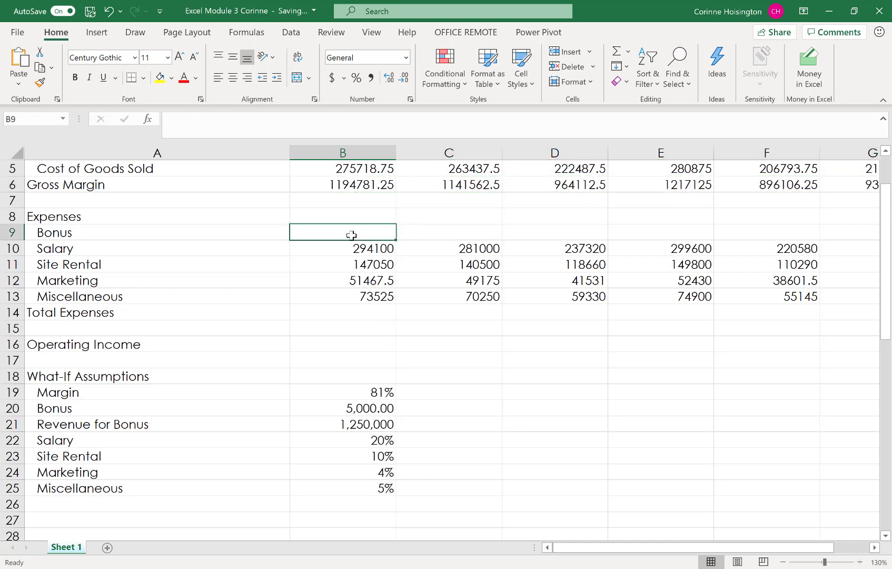
pyautogui.scroll(1, 351, 235)
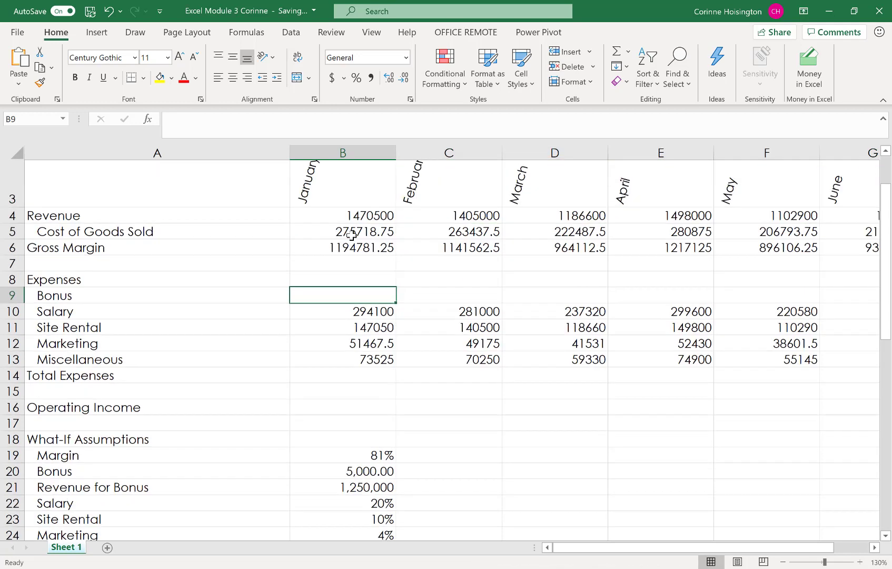
pyautogui.scroll(-1, 351, 236)
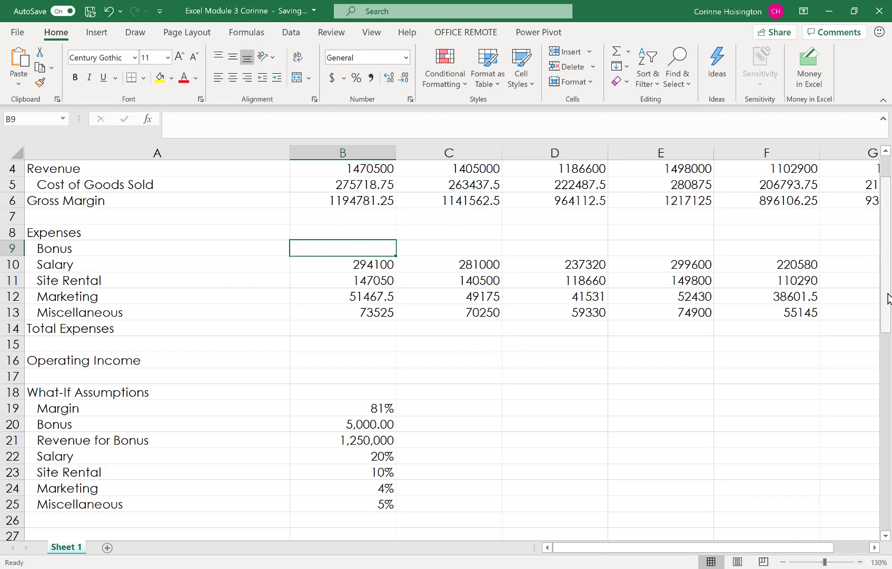
pyautogui.moveTo(888, 295); pyautogui.dragTo(889, 274)
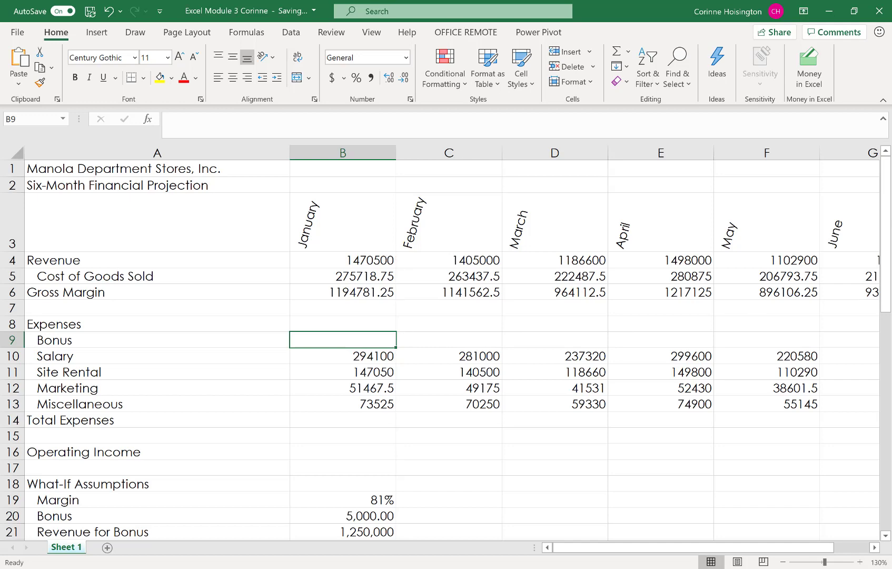
pyautogui.moveTo(887, 221); pyautogui.dragTo(887, 248)
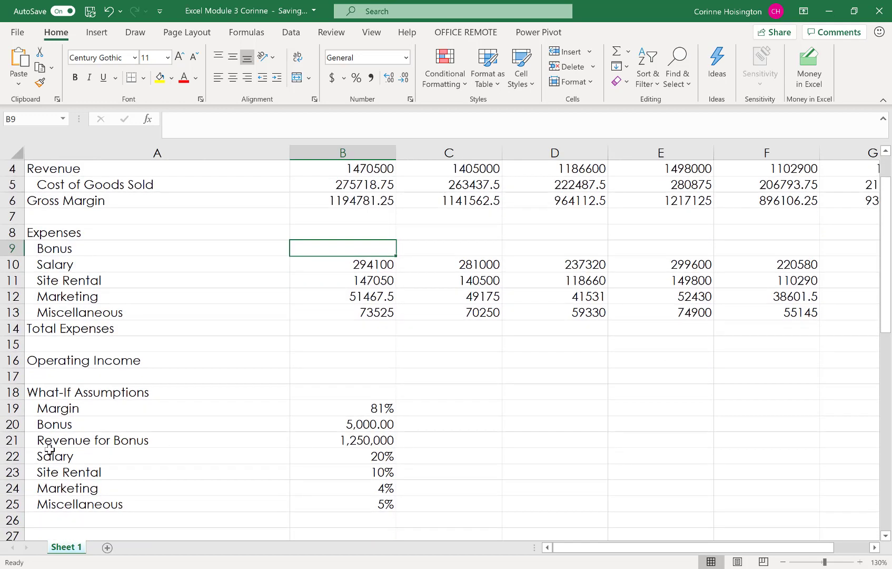
pyautogui.click(368, 442)
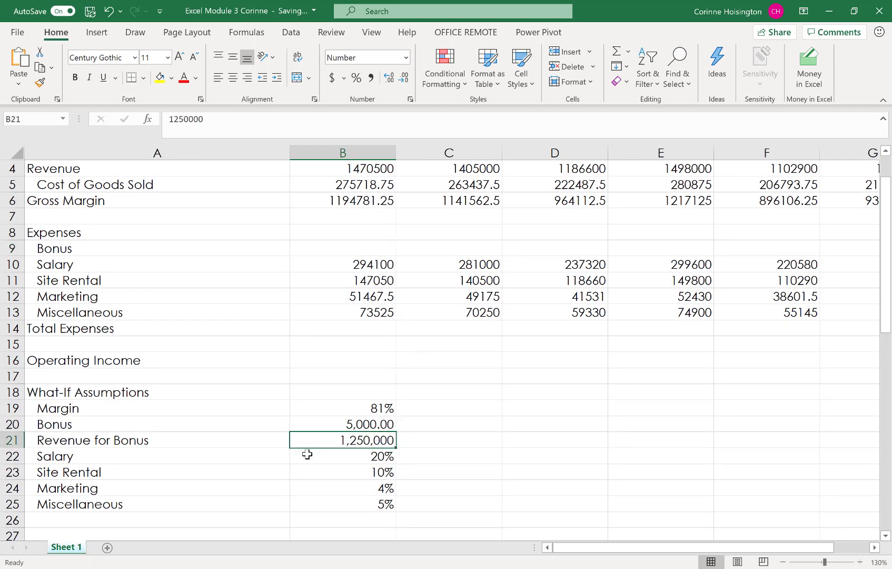
pyautogui.click(373, 424)
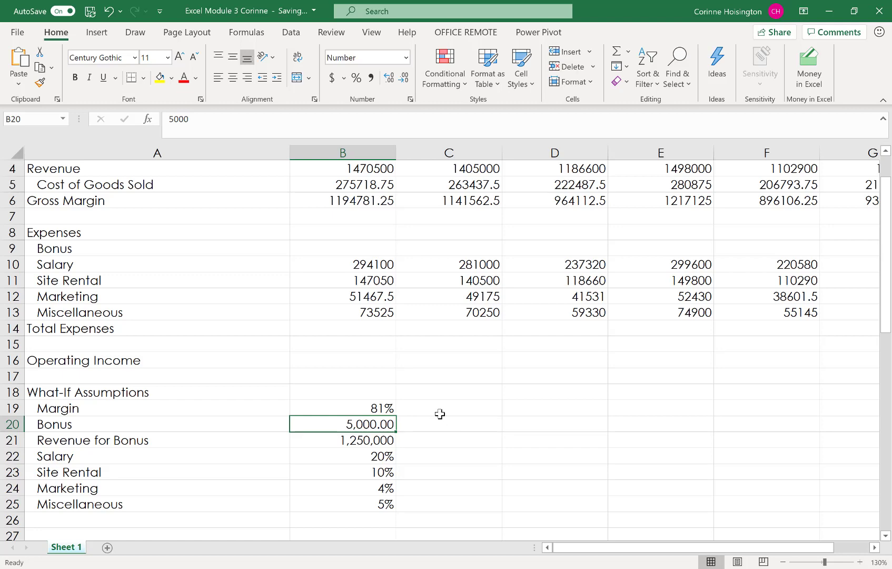
pyautogui.moveTo(886, 298)
pyautogui.mouseDown()
pyautogui.moveTo(889, 277)
pyautogui.moveTo(889, 300)
pyautogui.mouseUp()
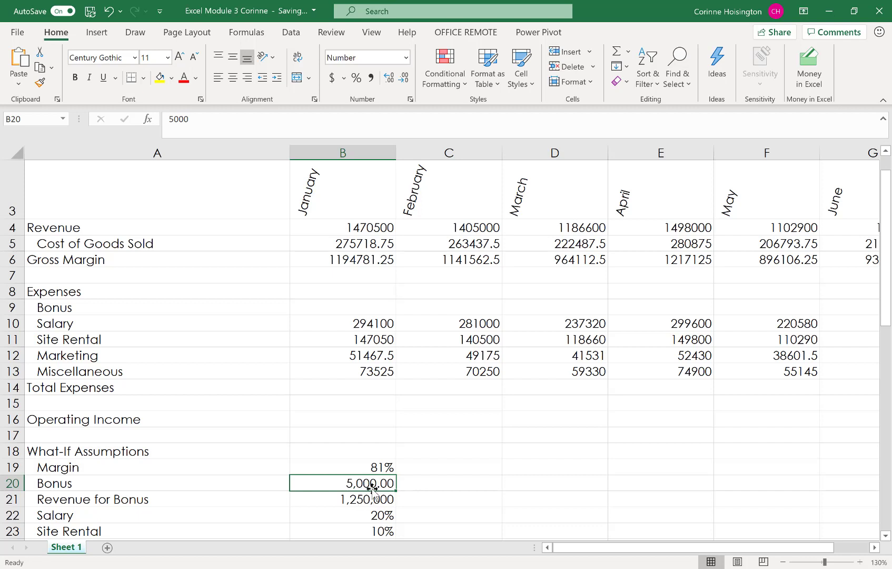
# - Insert the IF function in cell B9, the January Bonus
pyautogui.click(368, 308)
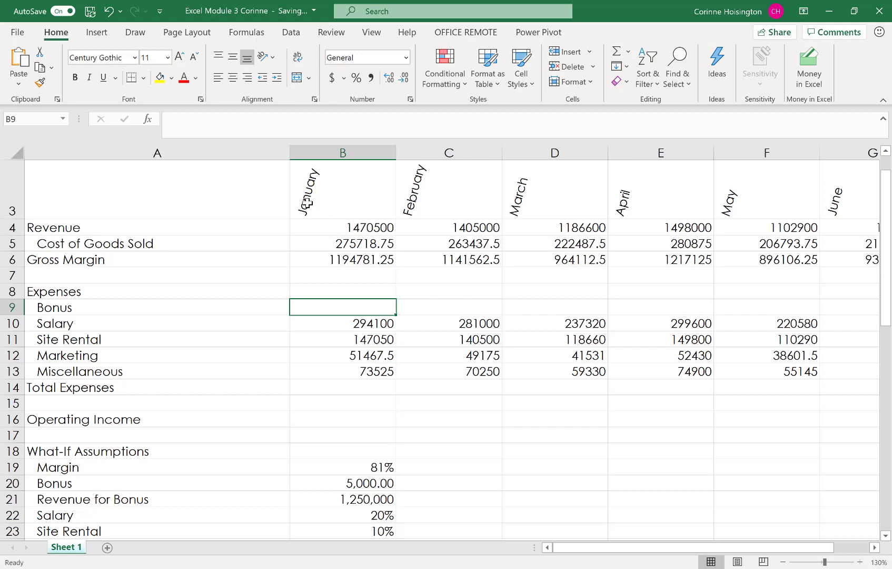
pyautogui.click(148, 120)
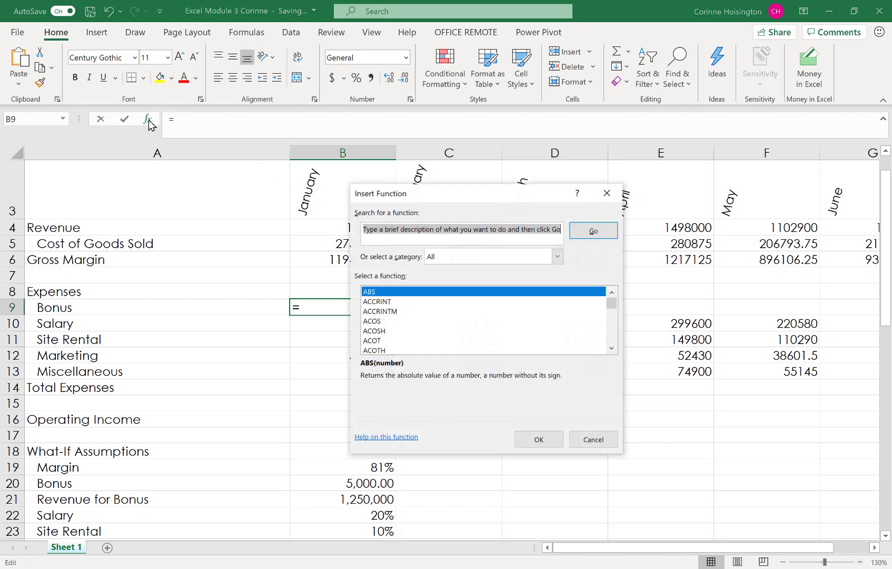
pyautogui.moveTo(613, 304); pyautogui.dragTo(615, 311)
pyautogui.moveTo(611, 348); pyautogui.dragTo(617, 349)
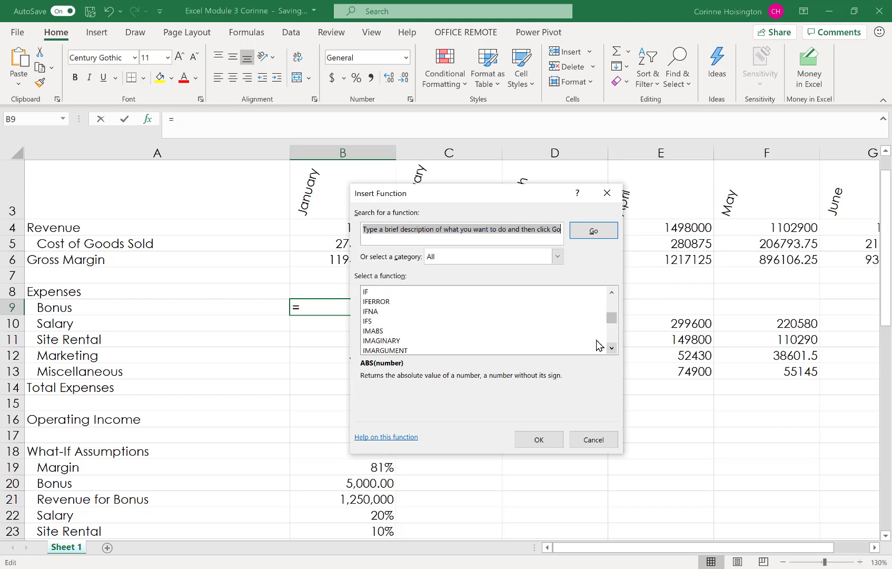
pyautogui.click(397, 291)
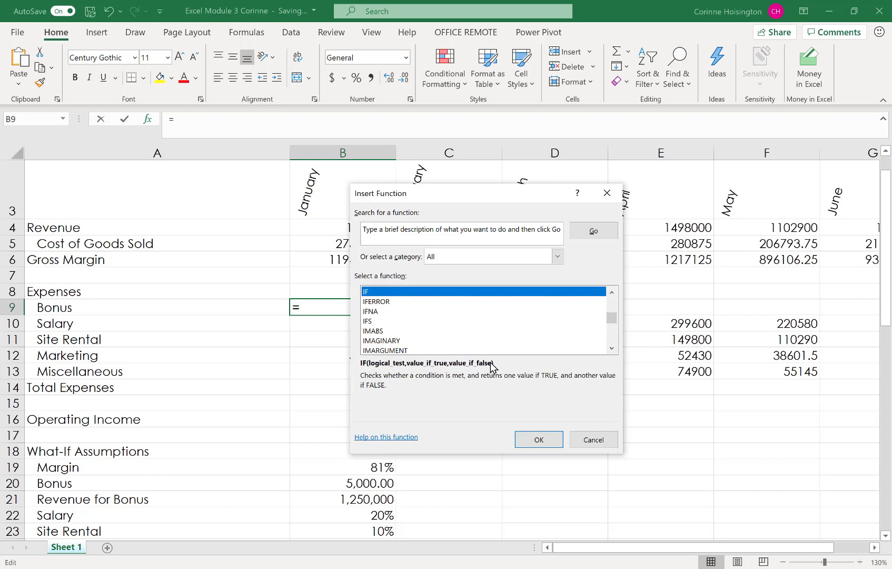
pyautogui.click(533, 441)
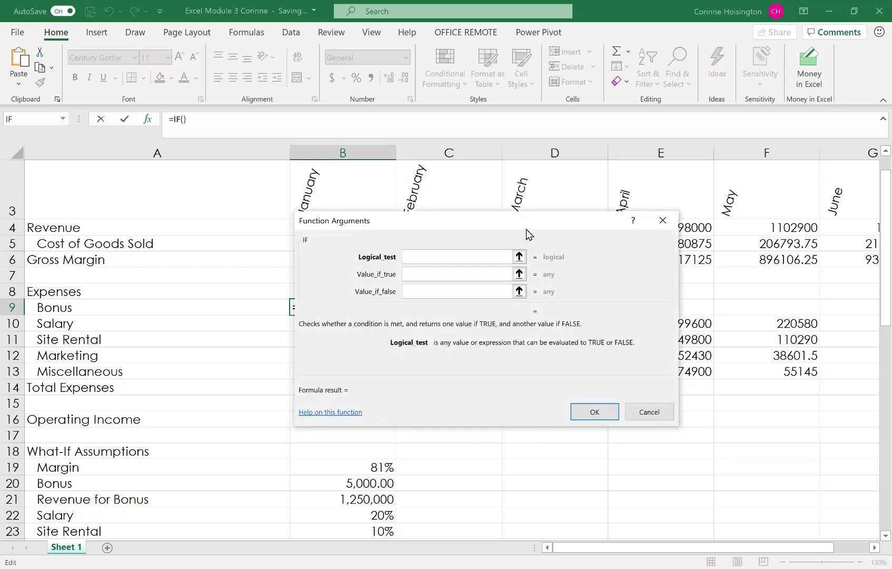
# - Set the IF function's logical test to B4>=B21, comparing January revenue with the Revenue for Bonus, keeping the revenue row uncovered
pyautogui.moveTo(532, 224); pyautogui.dragTo(686, 232)
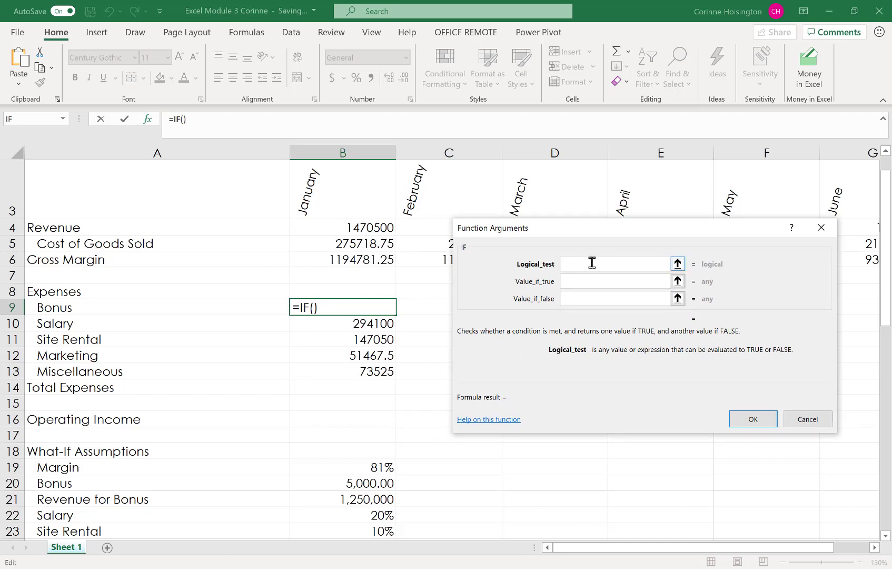
pyautogui.click(361, 227)
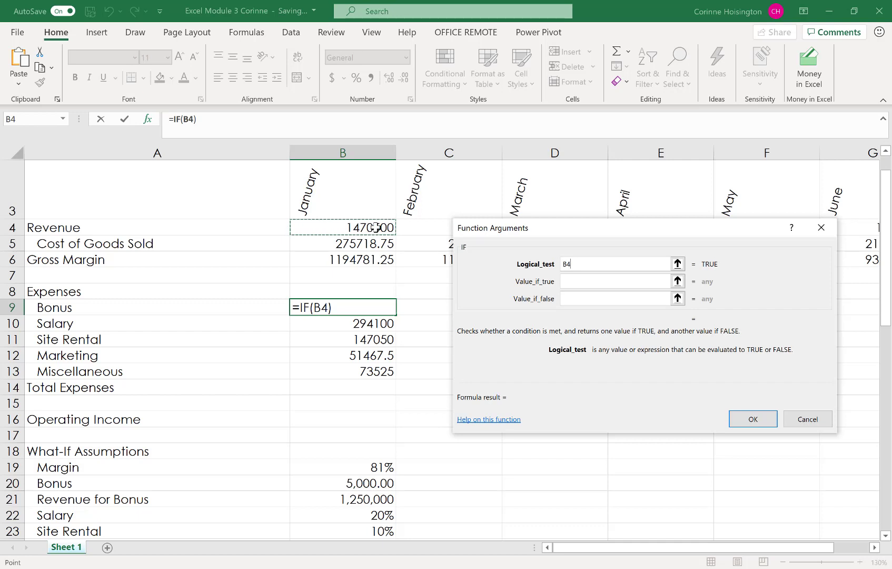
pyautogui.write('>=')
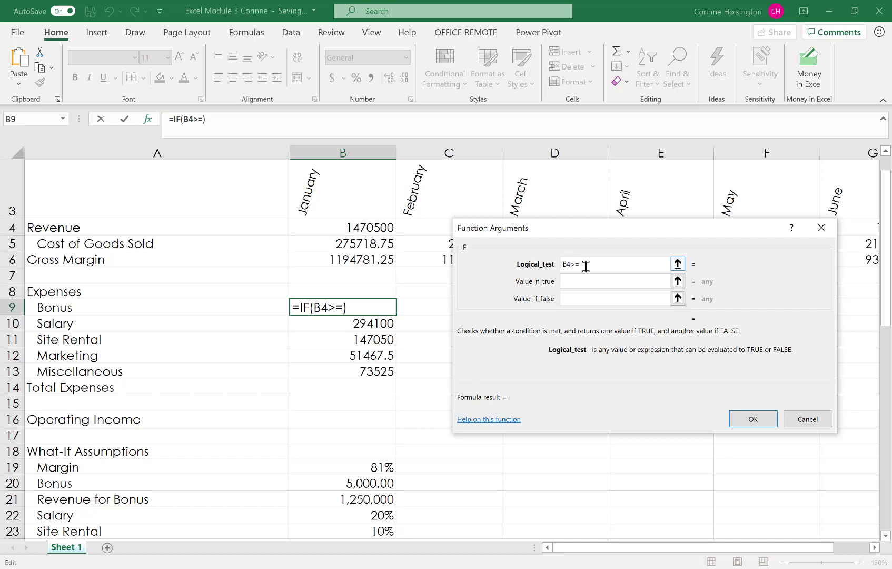
pyautogui.click(373, 503)
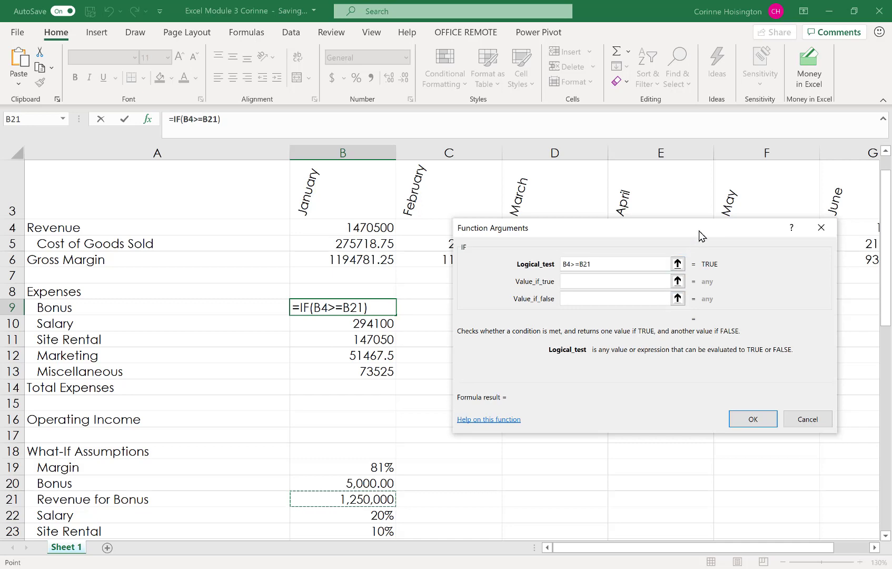
pyautogui.moveTo(700, 230); pyautogui.dragTo(716, 271)
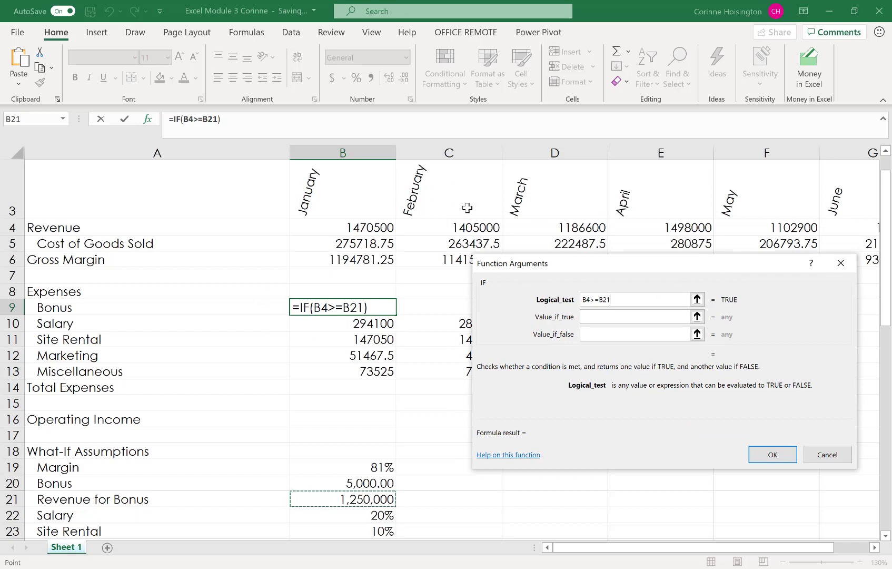
pyautogui.moveTo(467, 208); pyautogui.dragTo(475, 227)
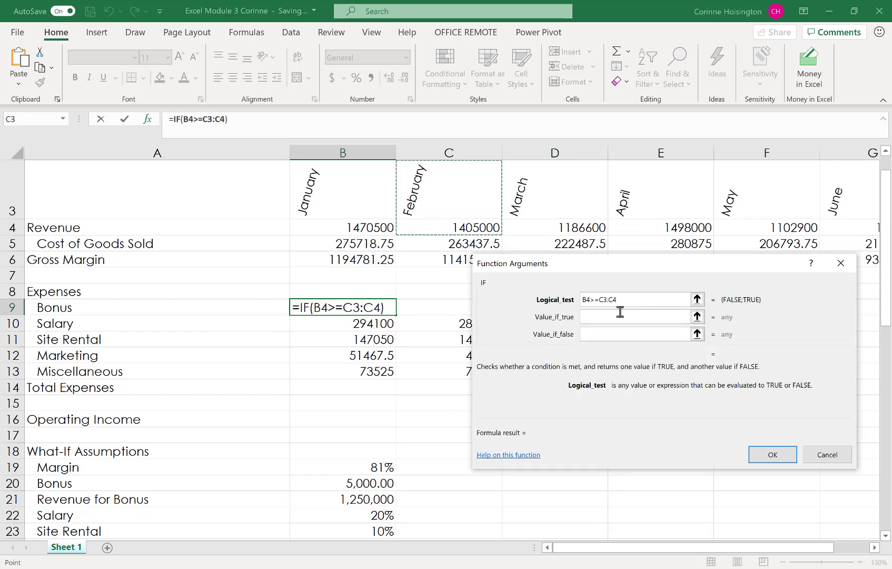
pyautogui.click(654, 300)
pyautogui.press('BackSpace')
pyautogui.press('BackSpace')
pyautogui.press('BackSpace')
pyautogui.press('BackSpace')
pyautogui.press('BackSpace')
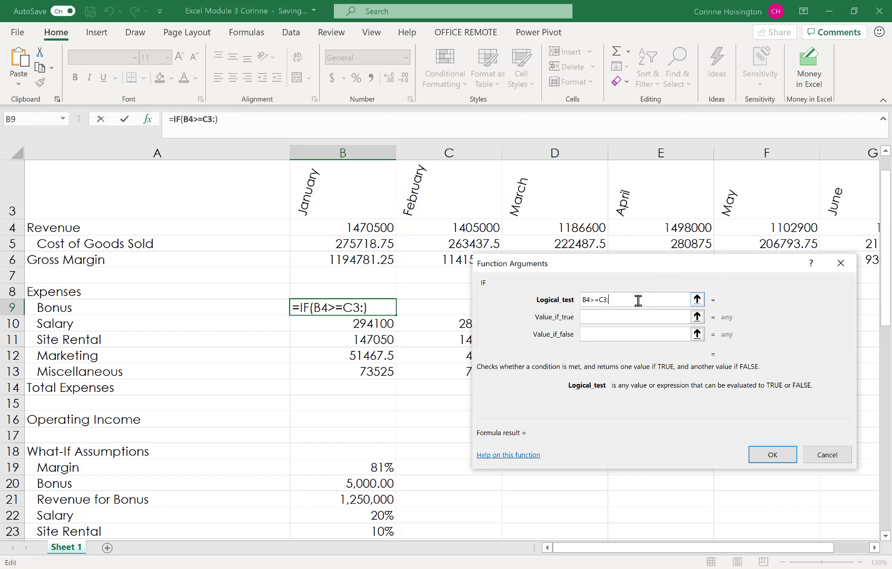
# - Complete the logical test as B4>=$B$21 and set the value if true to the absolute reference $B$20
pyautogui.click(375, 502)
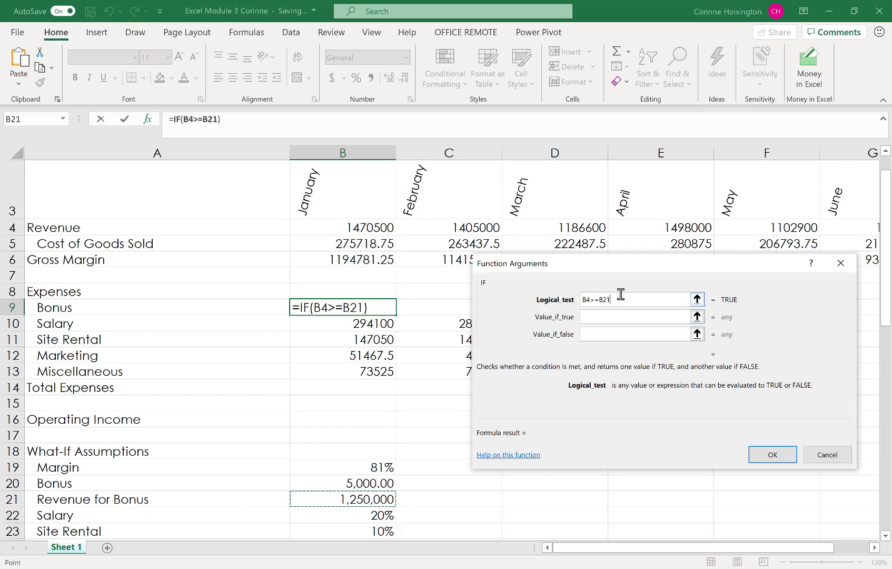
pyautogui.press('F4')
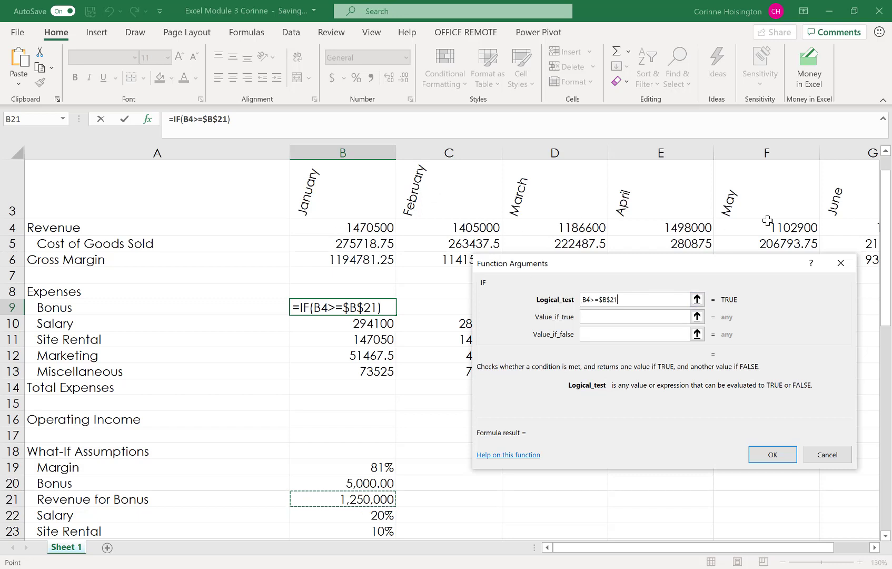
pyautogui.click(624, 317)
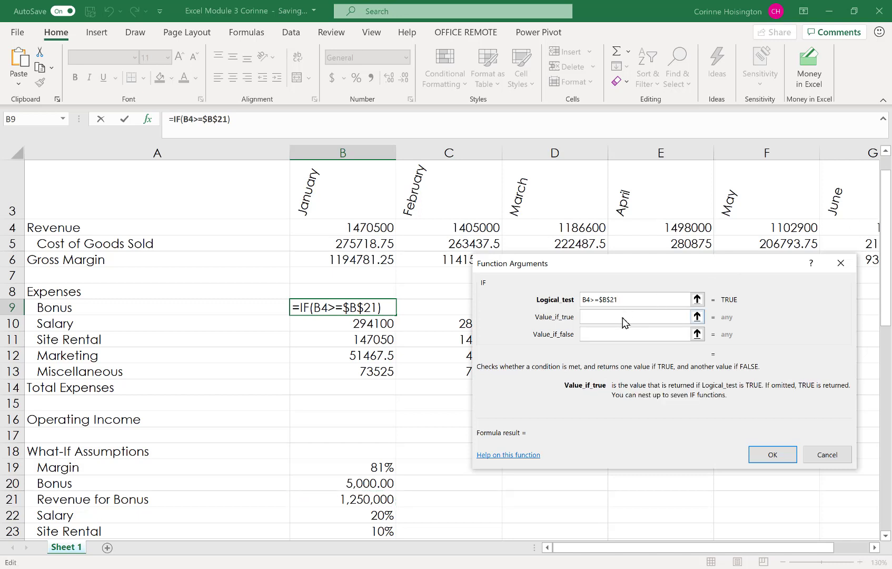
pyautogui.click(354, 486)
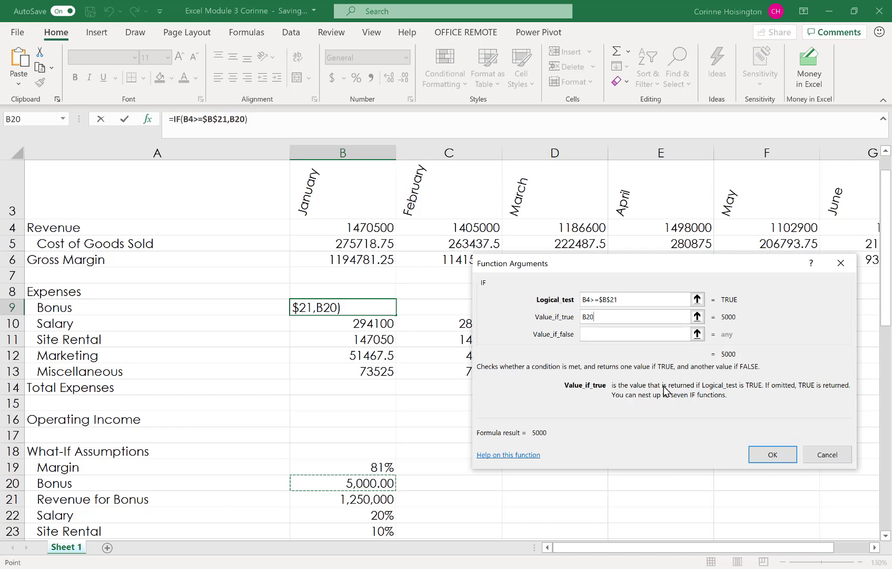
pyautogui.press('F4')
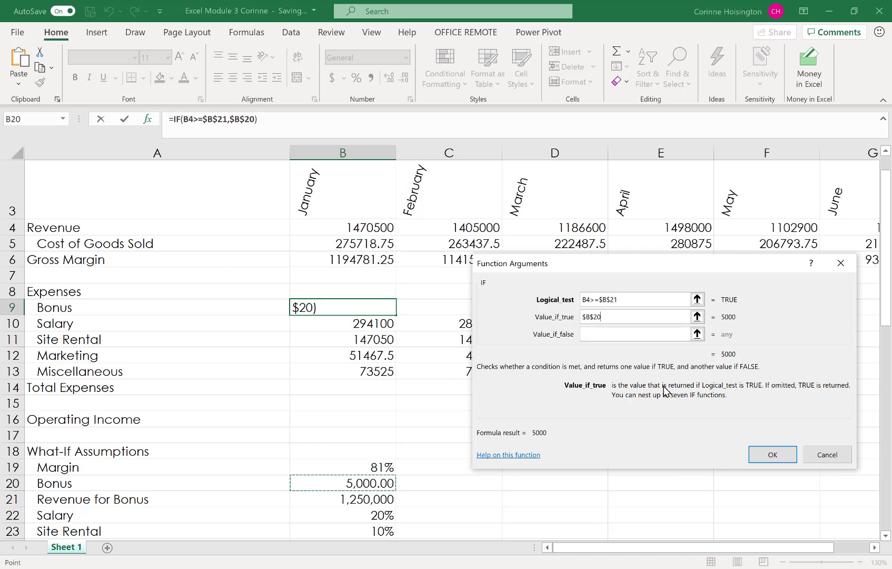
# - Set the value if false to 0 and complete the IF formula for the January bonus
pyautogui.click(641, 330)
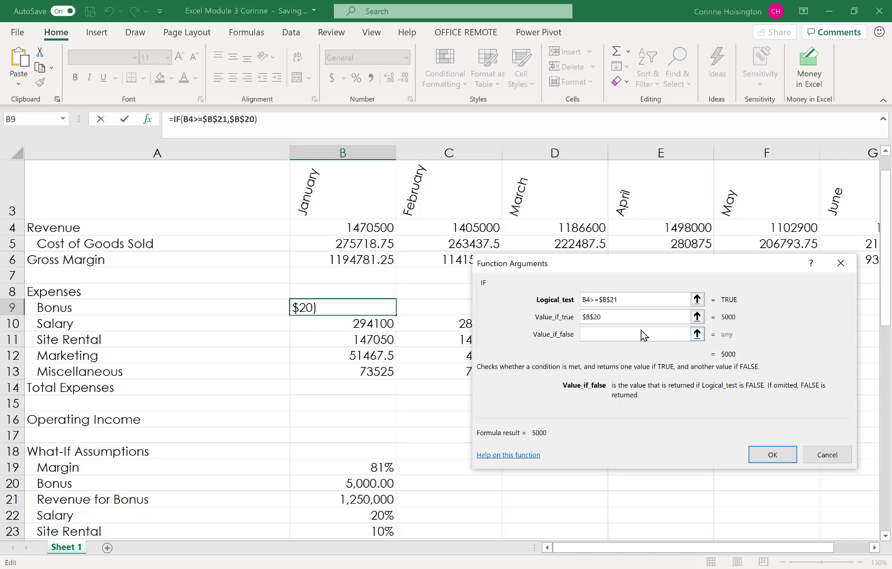
pyautogui.write('0')
pyautogui.click(789, 455)
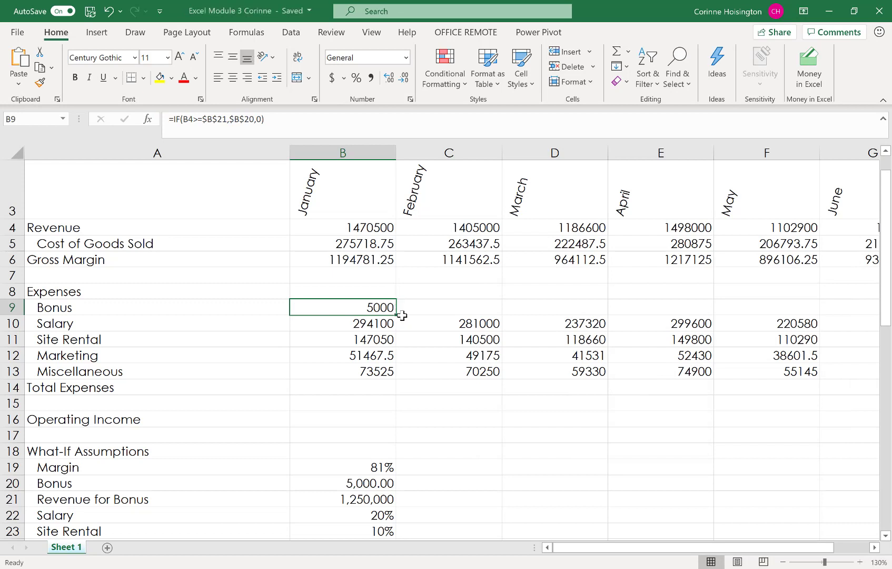
# - Copy the Bonus formula from cell B9 across through June in cell G9 and check the copied row
pyautogui.moveTo(397, 315); pyautogui.dragTo(881, 304)
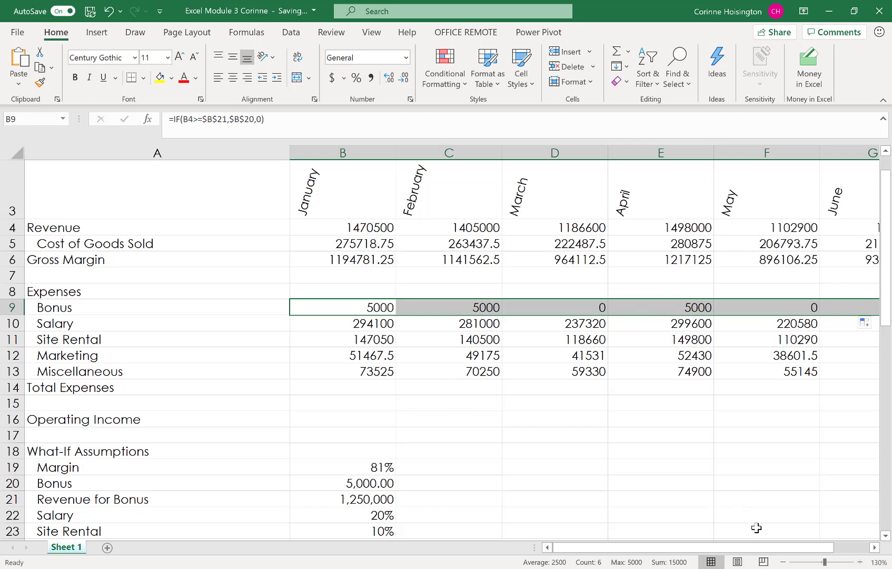
pyautogui.moveTo(756, 557)
pyautogui.mouseDown()
pyautogui.moveTo(789, 554)
pyautogui.moveTo(772, 555)
pyautogui.mouseUp()
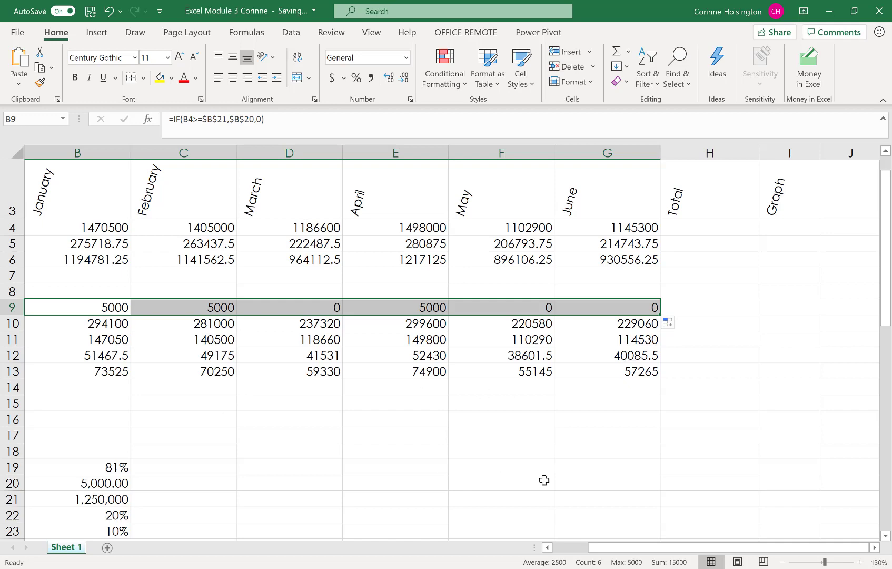
pyautogui.moveTo(647, 549); pyautogui.dragTo(608, 561)
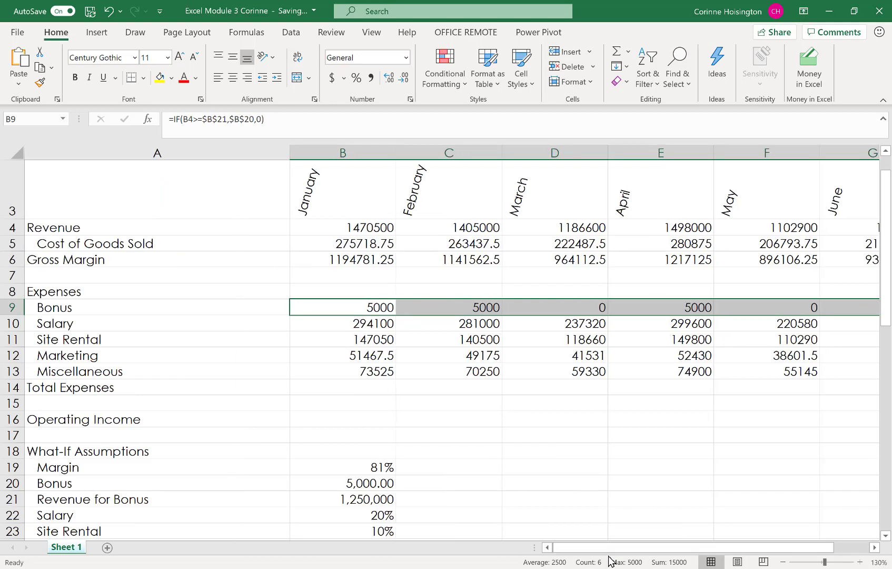
# - Sum the January expenses B9:B13 in cell B14 and copy the Total Expenses formula across through June in cell G14
pyautogui.click(362, 388)
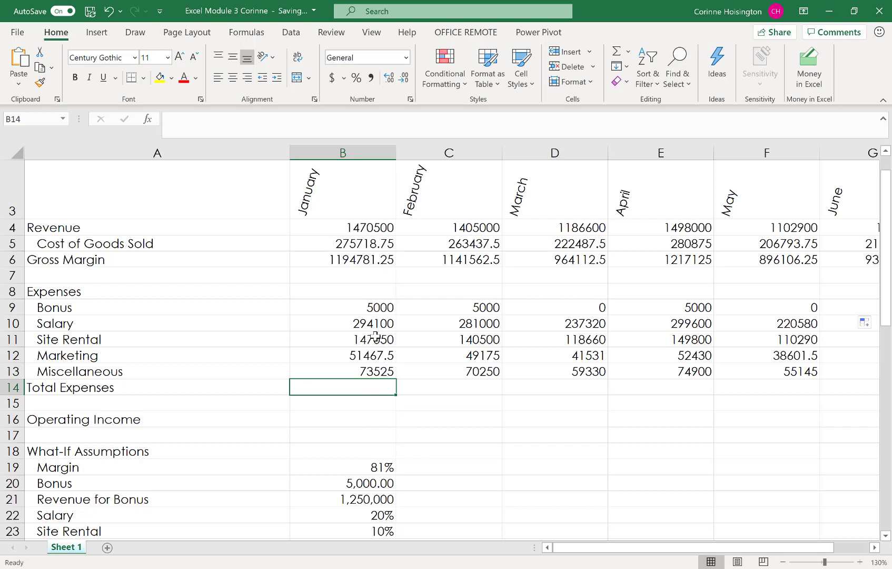
pyautogui.click(616, 55)
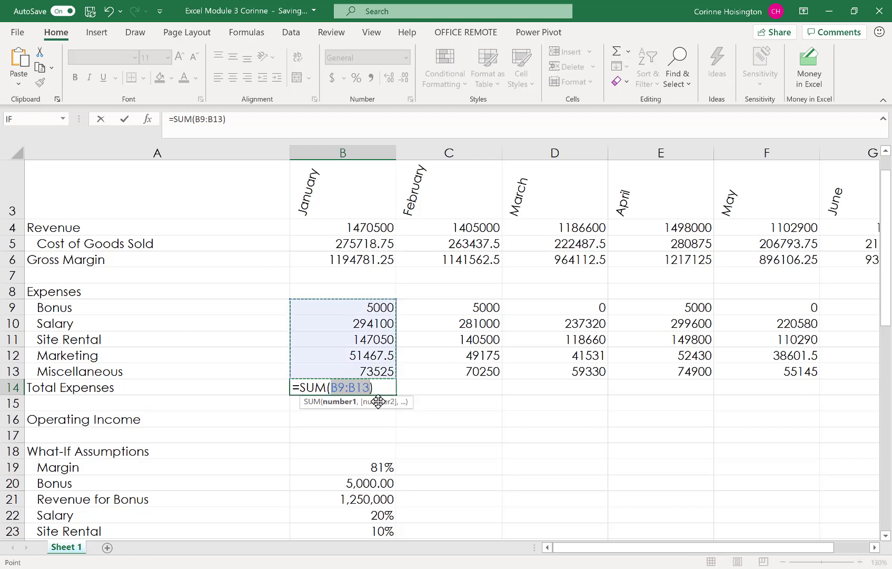
pyautogui.click(616, 55)
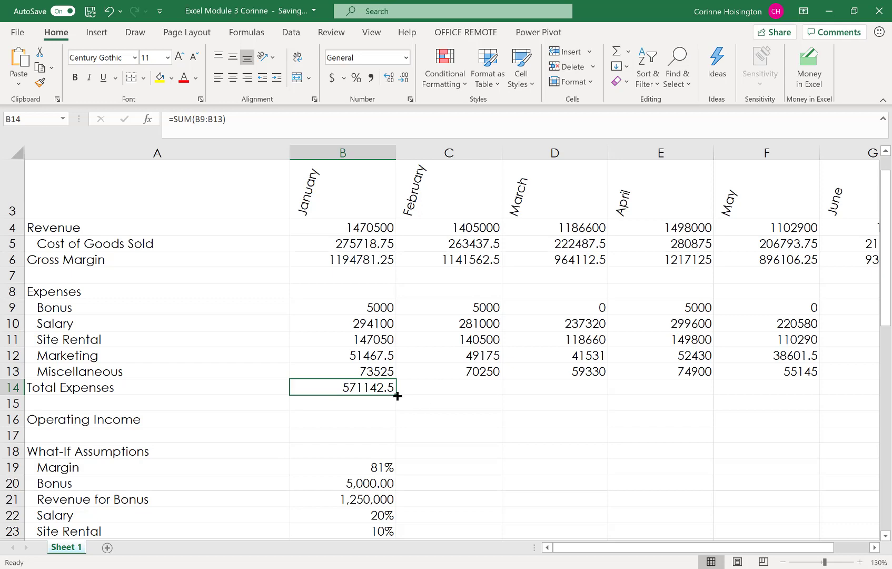
pyautogui.moveTo(397, 396); pyautogui.dragTo(707, 389)
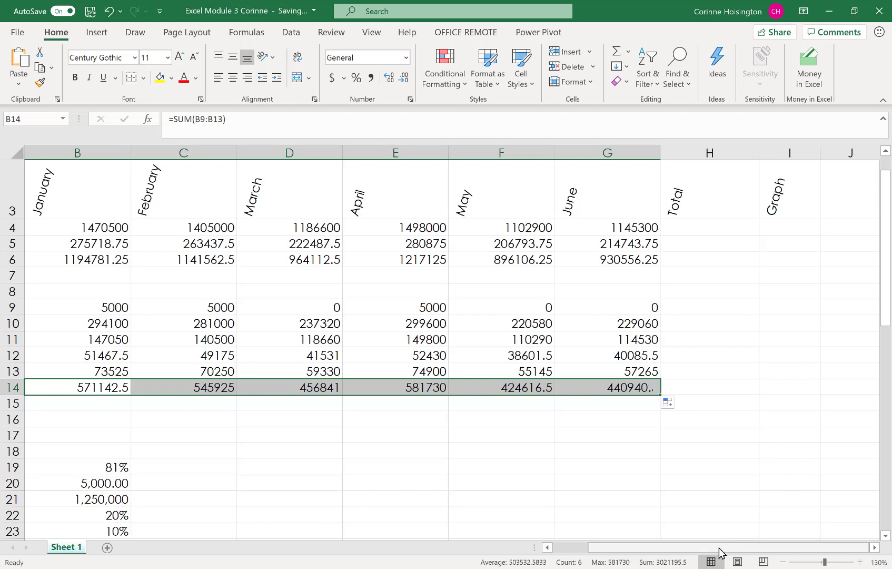
# - Calculate January's Operating Income in cell B16 as =B6-B14 and copy the formula across through June in cell G16
pyautogui.moveTo(718, 548); pyautogui.dragTo(640, 553)
pyautogui.click(342, 416)
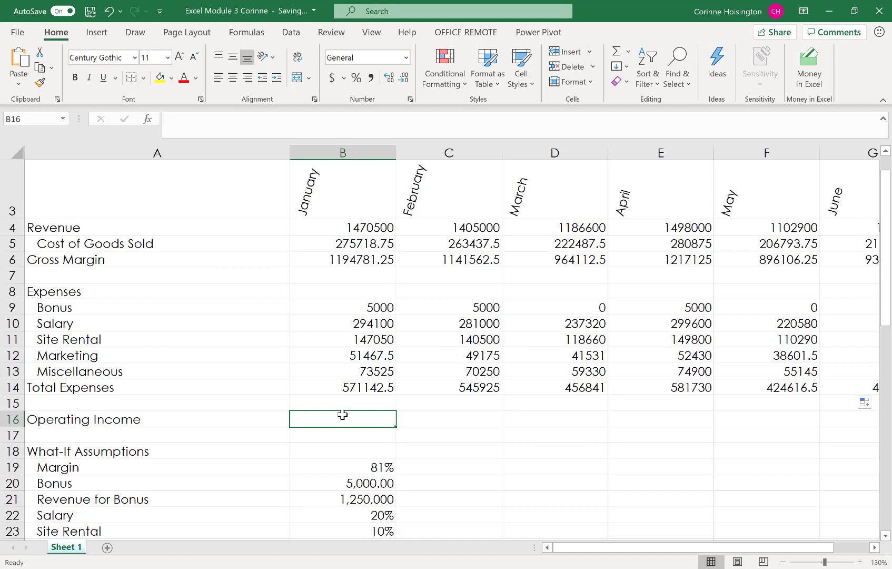
pyautogui.click(338, 263)
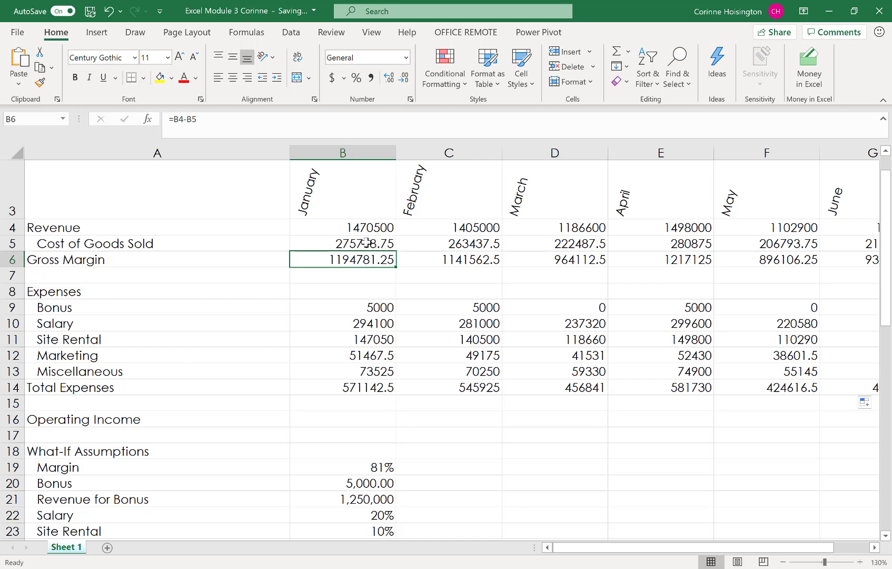
pyautogui.click(348, 389)
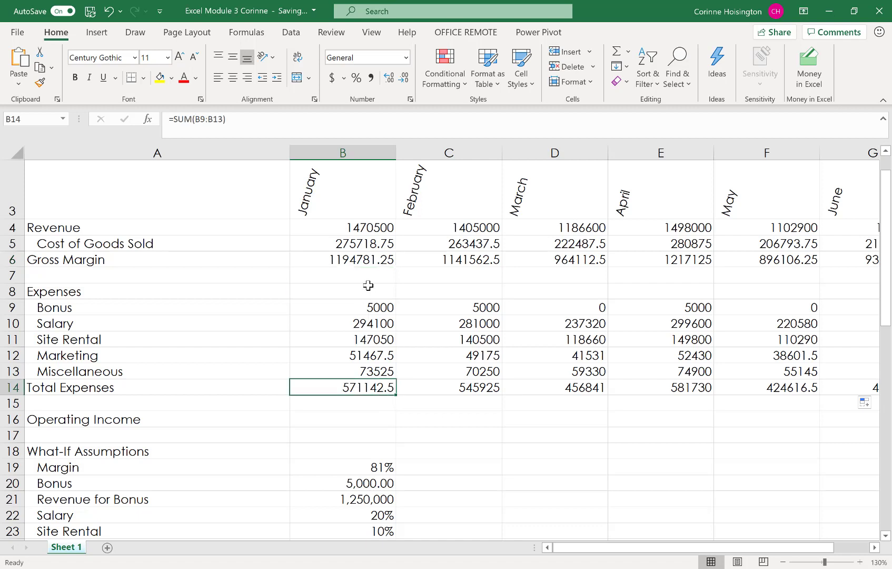
pyautogui.click(341, 421)
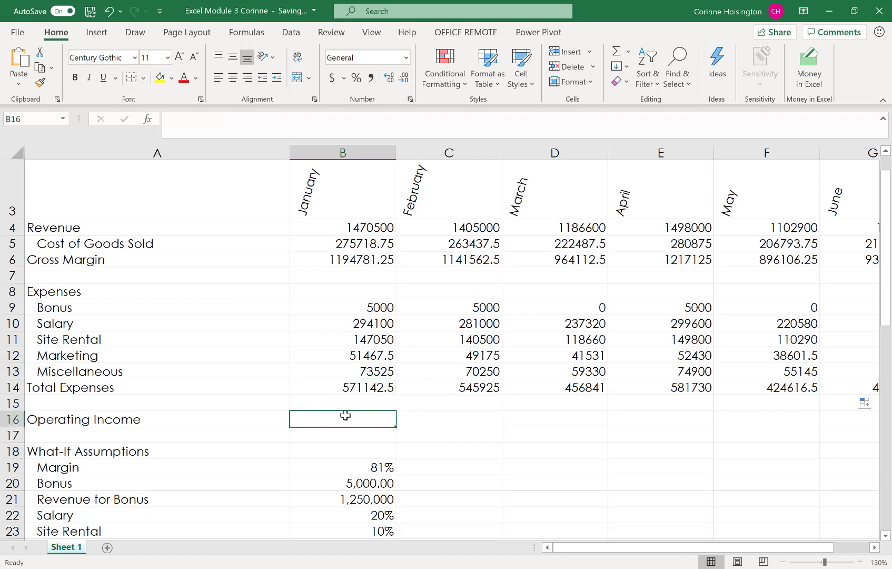
pyautogui.write('=')
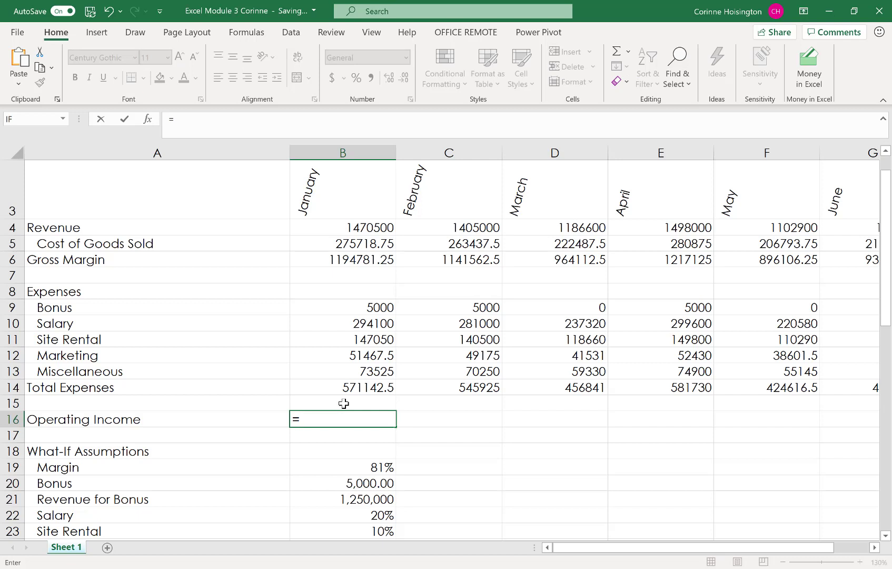
pyautogui.click(358, 260)
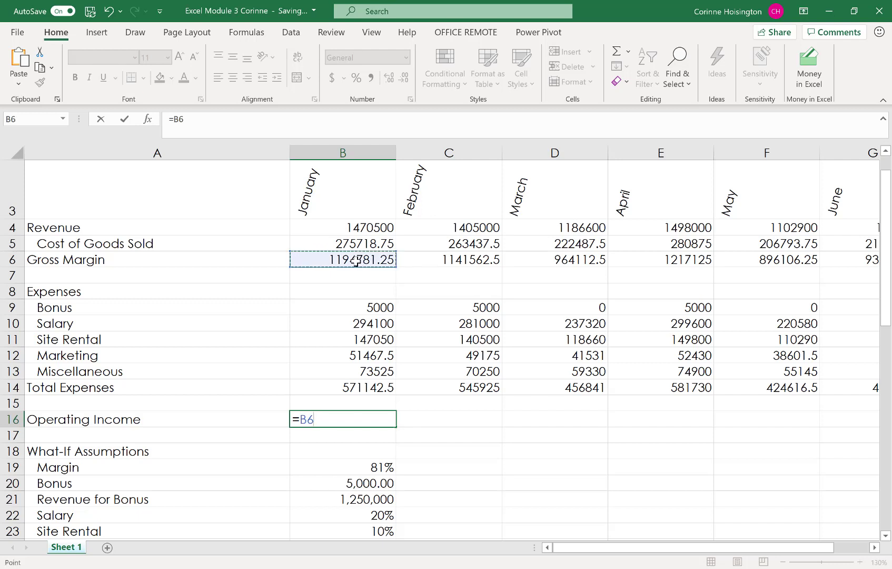
pyautogui.write('-')
pyautogui.click(365, 387)
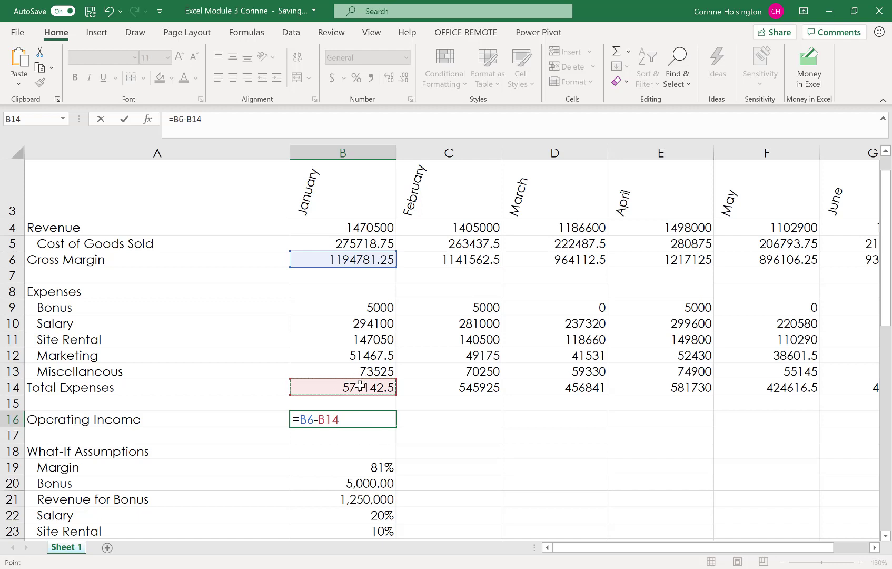
pyautogui.press('Return')
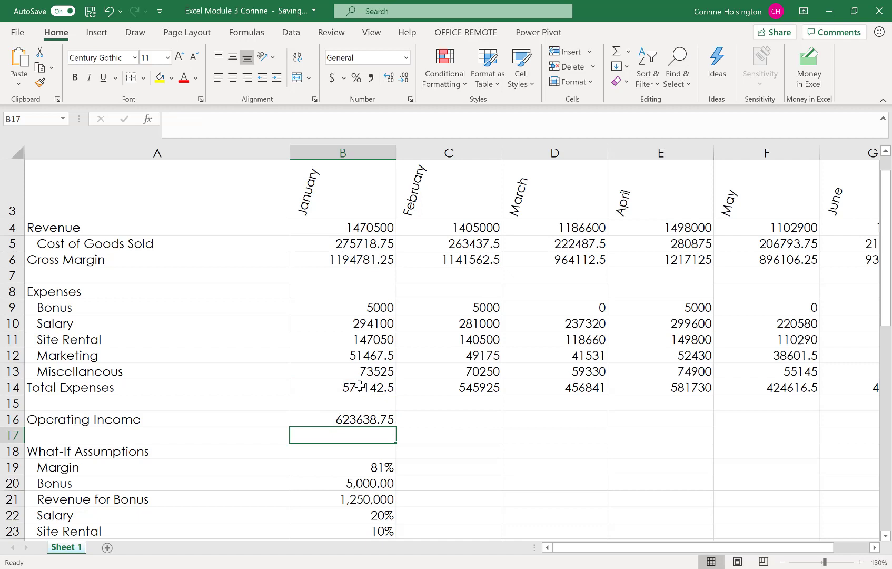
pyautogui.click(354, 414)
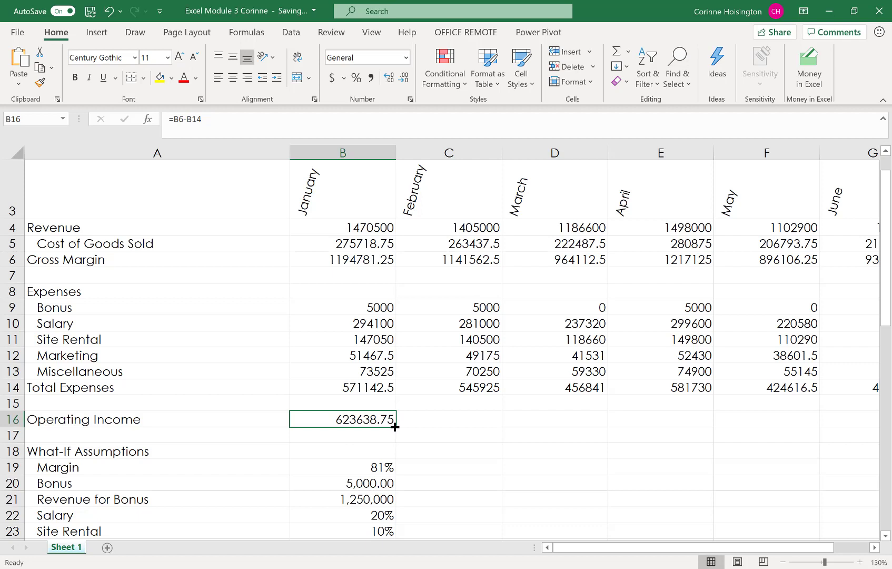
pyautogui.moveTo(395, 427); pyautogui.dragTo(647, 429)
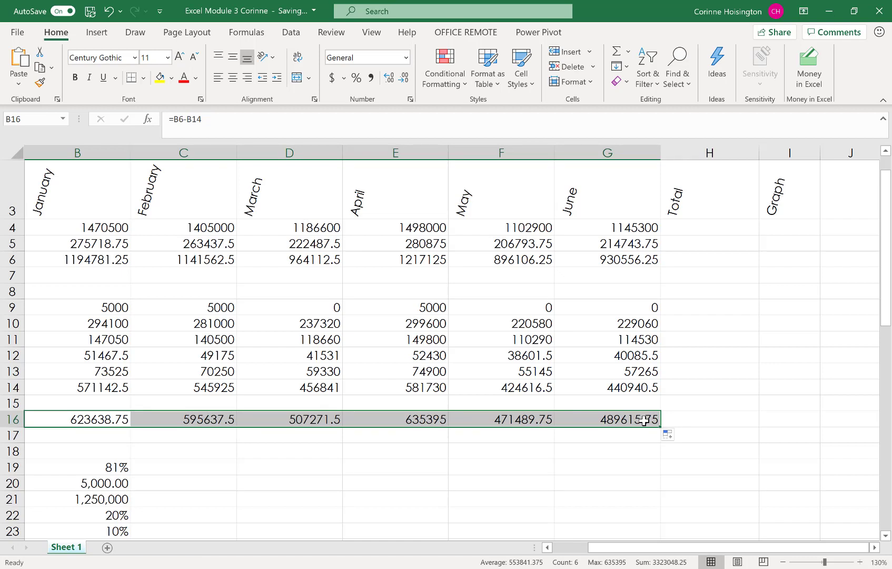
# - Sum the January to June values for Revenue, Cost of Goods Sold and Gross Margin in the Total cells H4:H6
pyautogui.click(717, 226)
pyautogui.moveTo(717, 226); pyautogui.dragTo(721, 259)
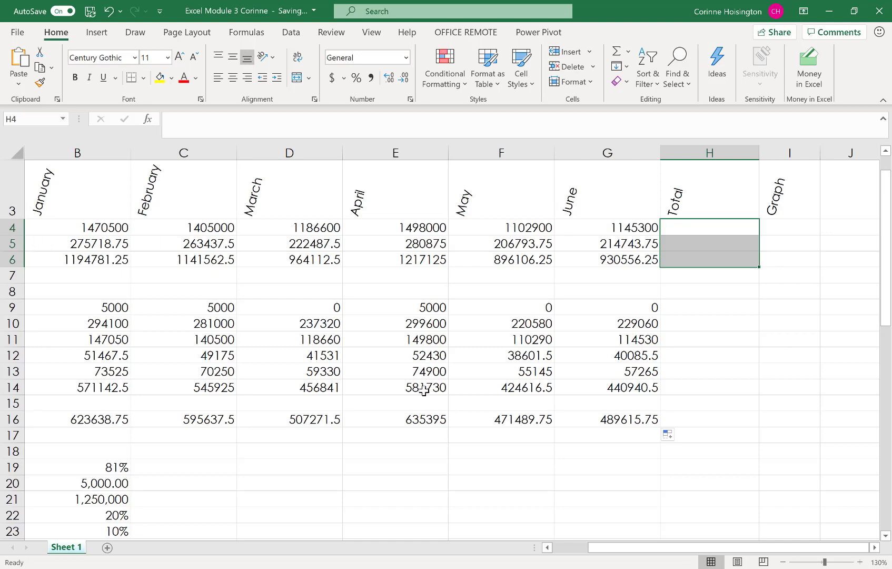
pyautogui.hscroll(-3, 424, 390)
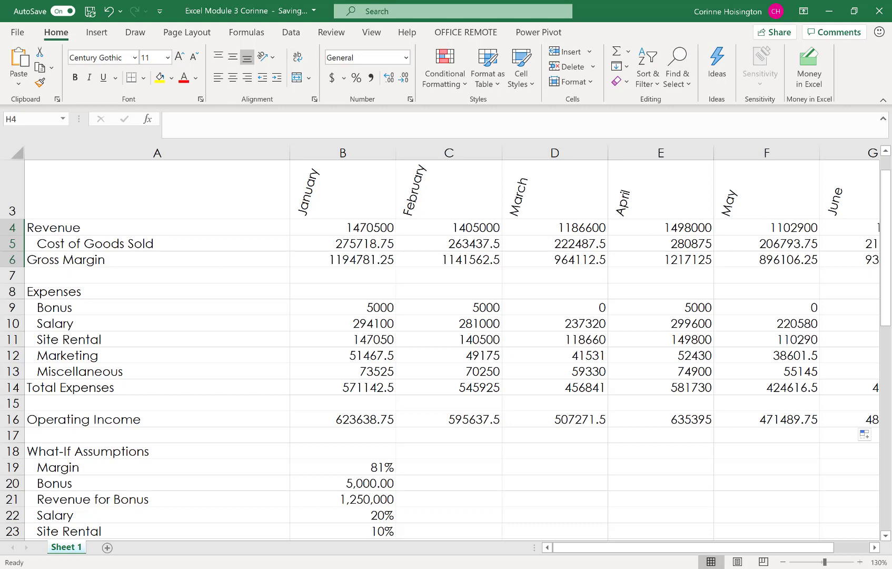
pyautogui.hscroll(3, 846, 329)
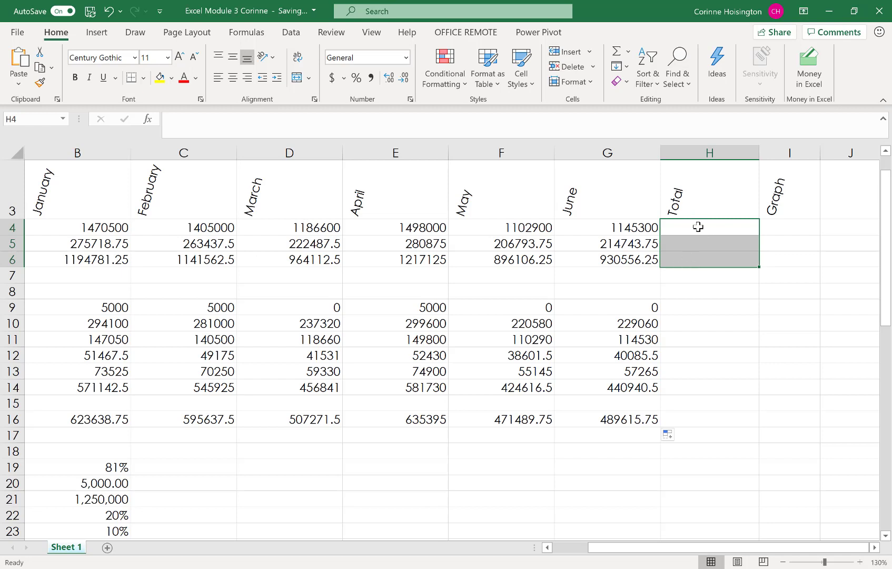
pyautogui.click(617, 53)
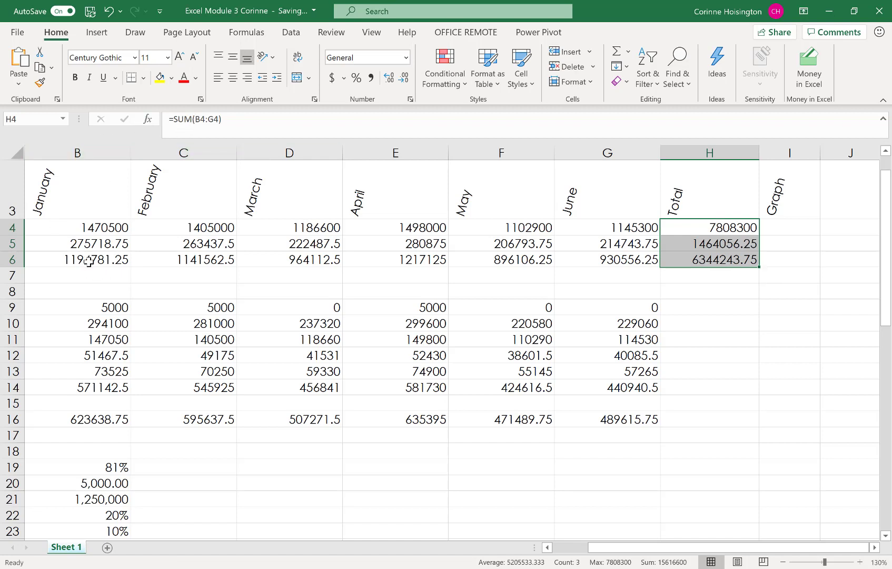
# - Total the six months for the expense rows in H9:H14 and for Operating Income in H16
pyautogui.moveTo(706, 309); pyautogui.dragTo(701, 389)
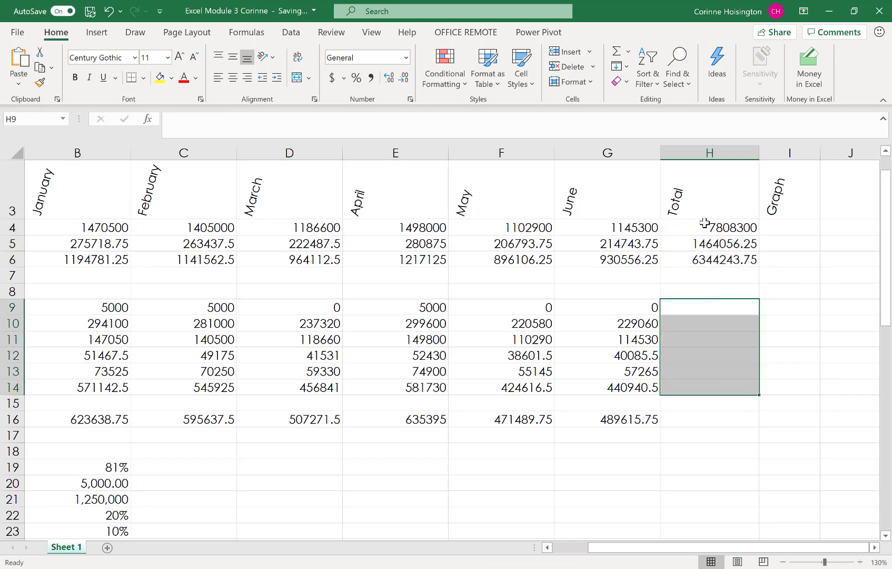
pyautogui.click(618, 59)
pyautogui.click(726, 419)
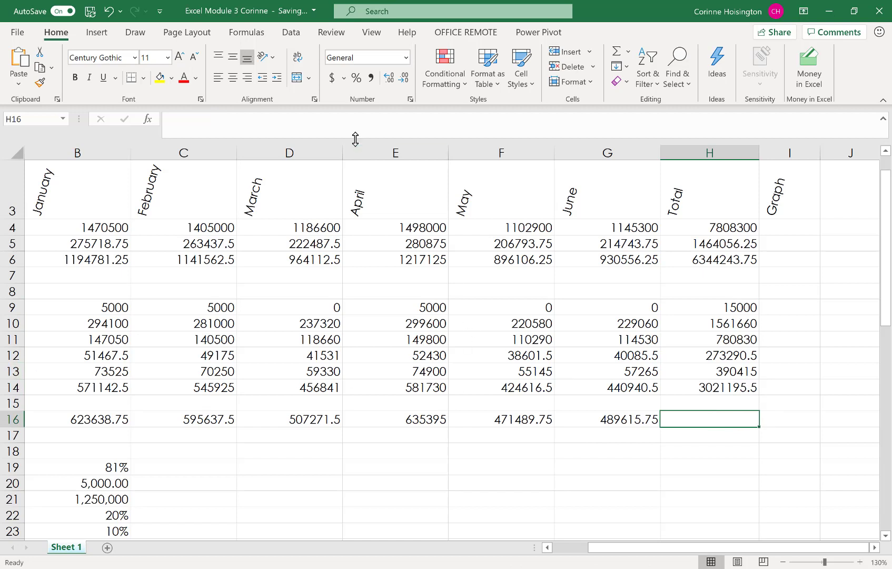
pyautogui.click(615, 52)
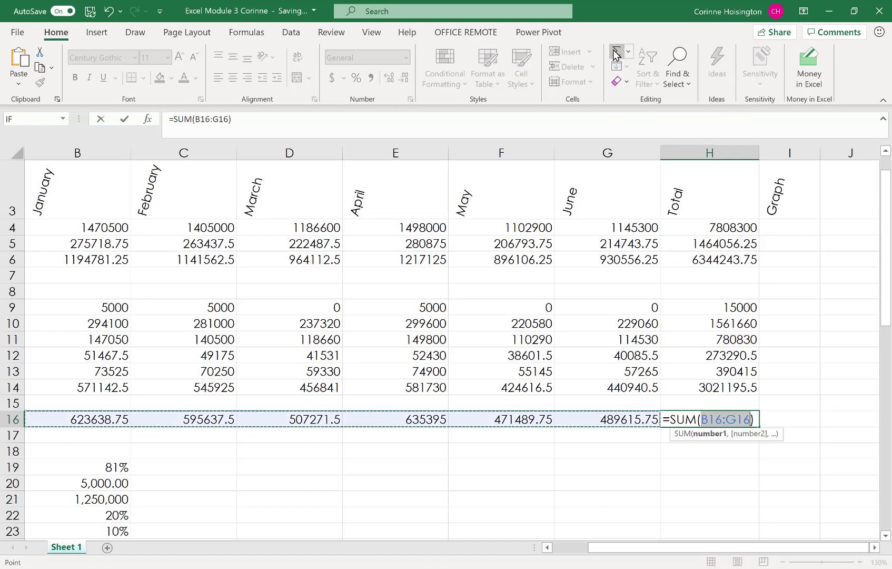
pyautogui.click(615, 52)
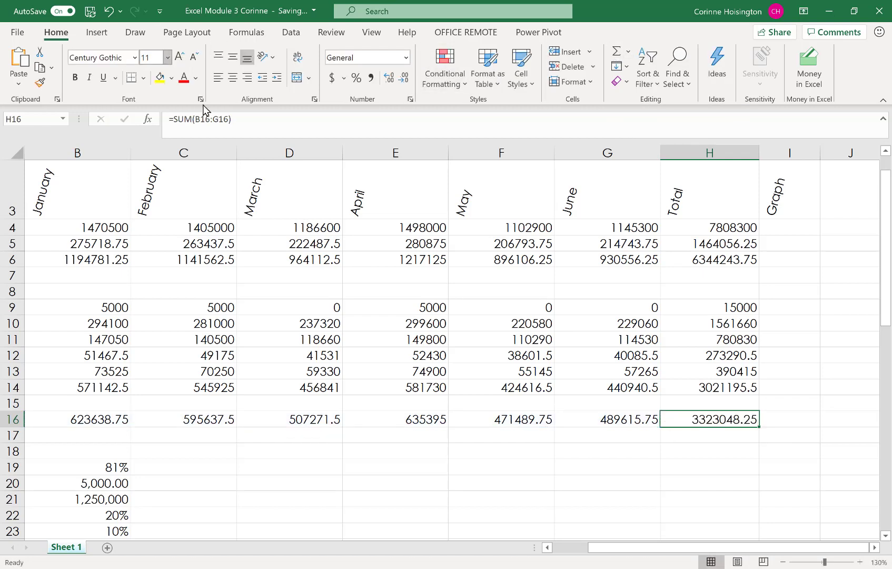
pyautogui.moveTo(692, 563)
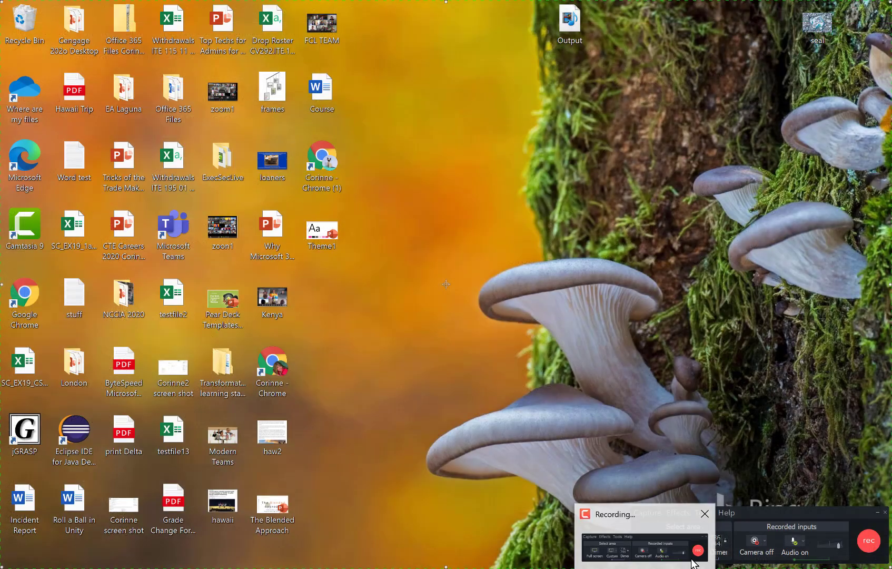
pyautogui.moveTo(667, 542)
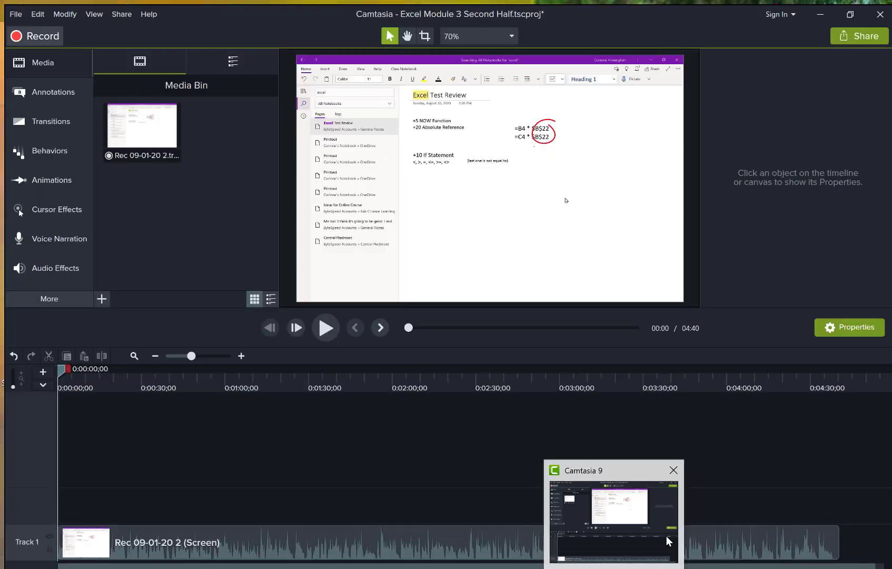
pyautogui.moveTo(645, 568)
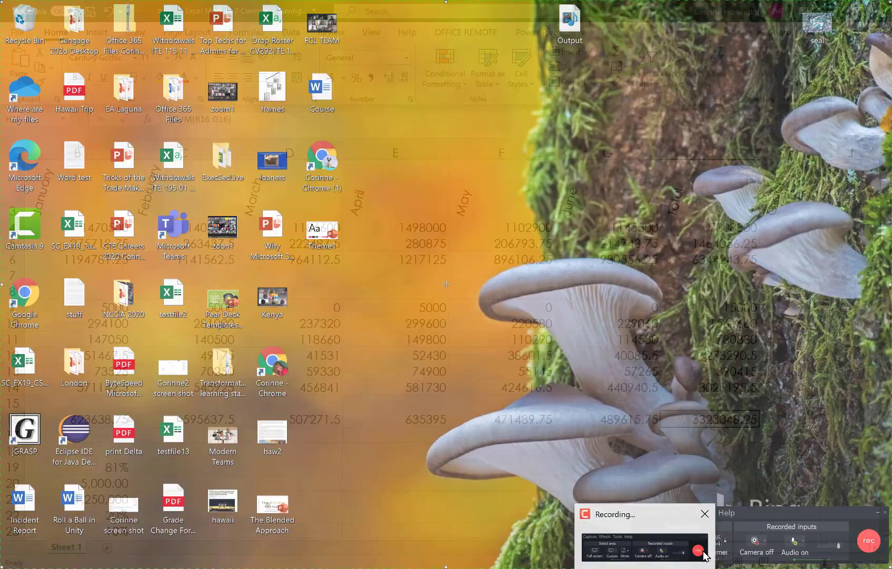
pyautogui.click(704, 552)
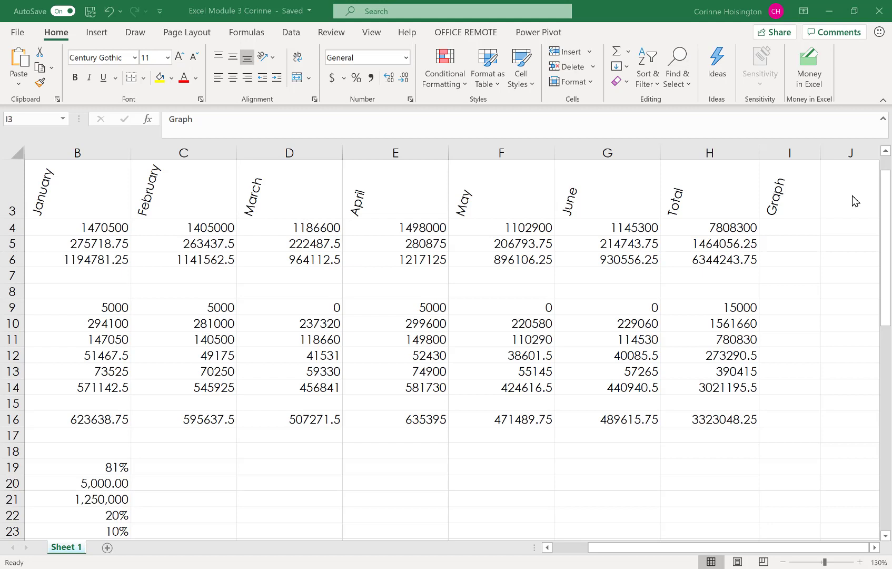
# - Replace the Graph column heading in cell I3 with Chart
pyautogui.click(796, 190)
pyautogui.write('Chart')
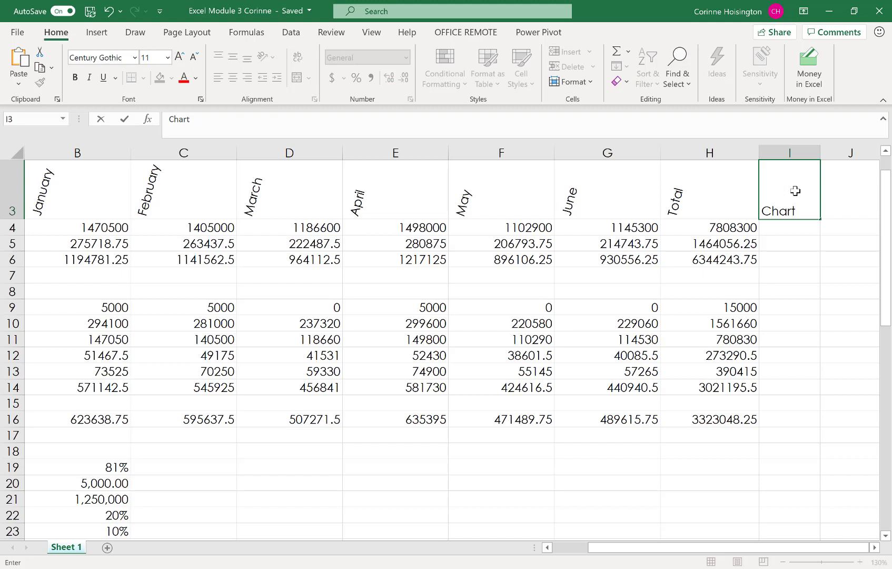
pyautogui.press('Return')
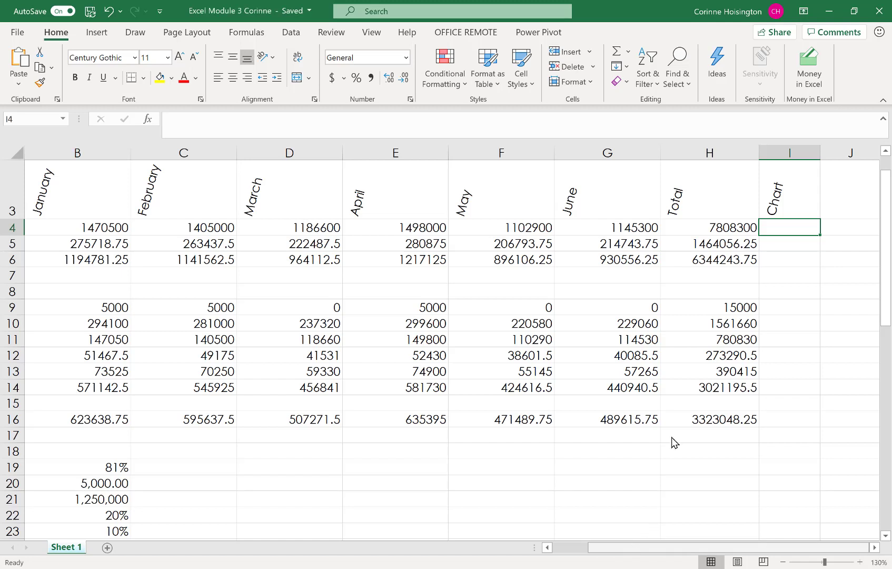
# - Insert a line sparkline in cell I4 based on the January to June revenue range B4:G4
pyautogui.click(97, 32)
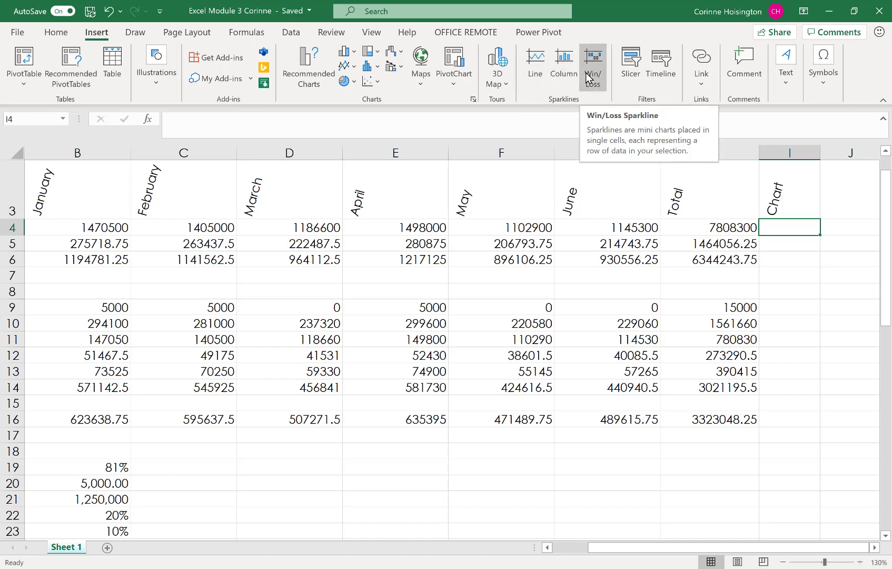
pyautogui.click(530, 78)
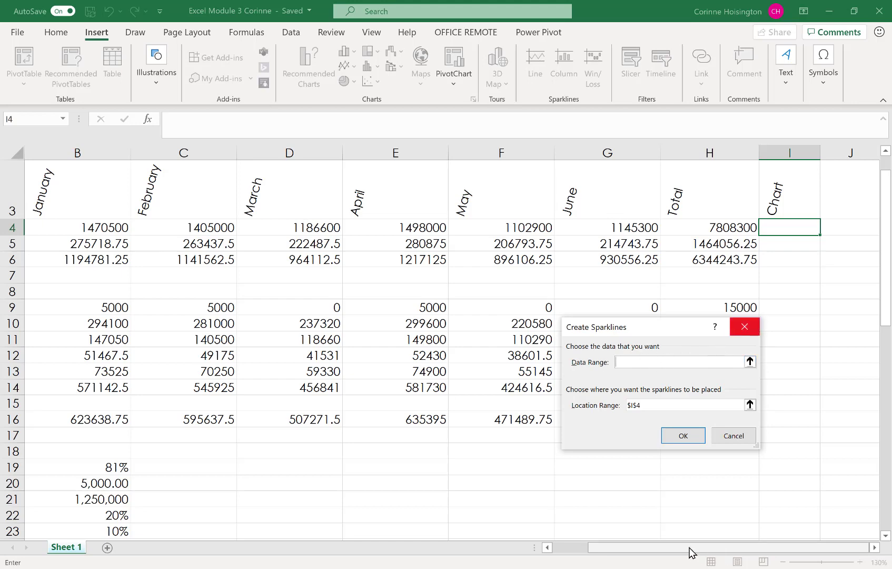
pyautogui.moveTo(691, 550)
pyautogui.mouseDown()
pyautogui.moveTo(657, 551)
pyautogui.moveTo(692, 551)
pyautogui.mouseUp()
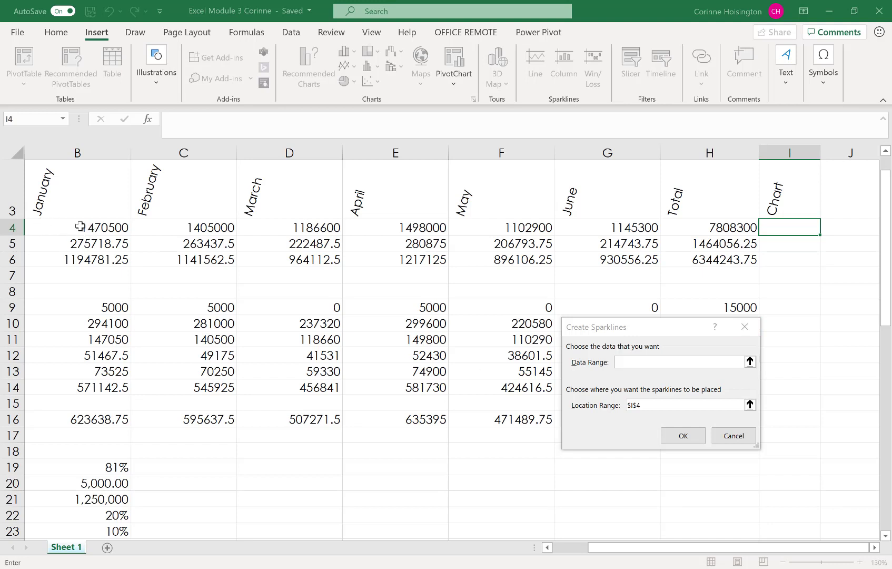
pyautogui.moveTo(80, 226); pyautogui.dragTo(171, 228)
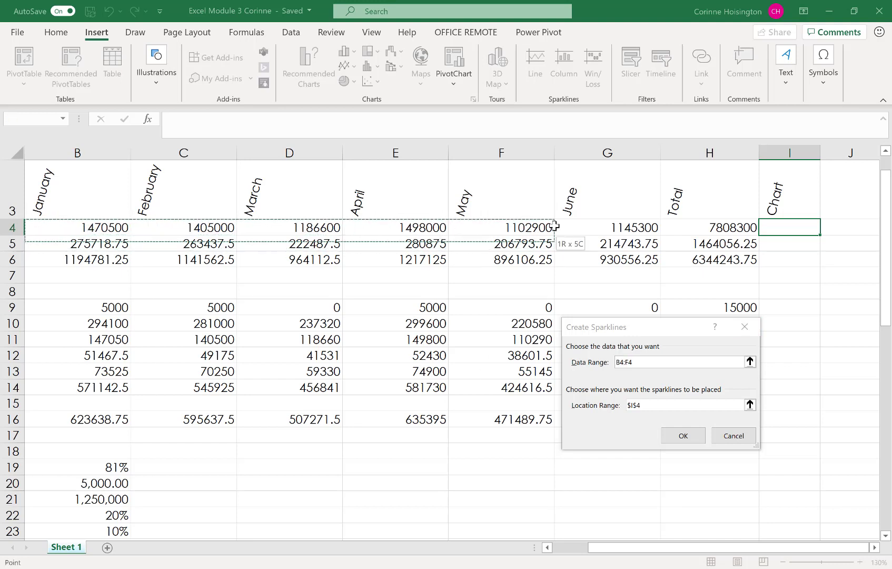
pyautogui.moveTo(584, 221); pyautogui.dragTo(584, 221)
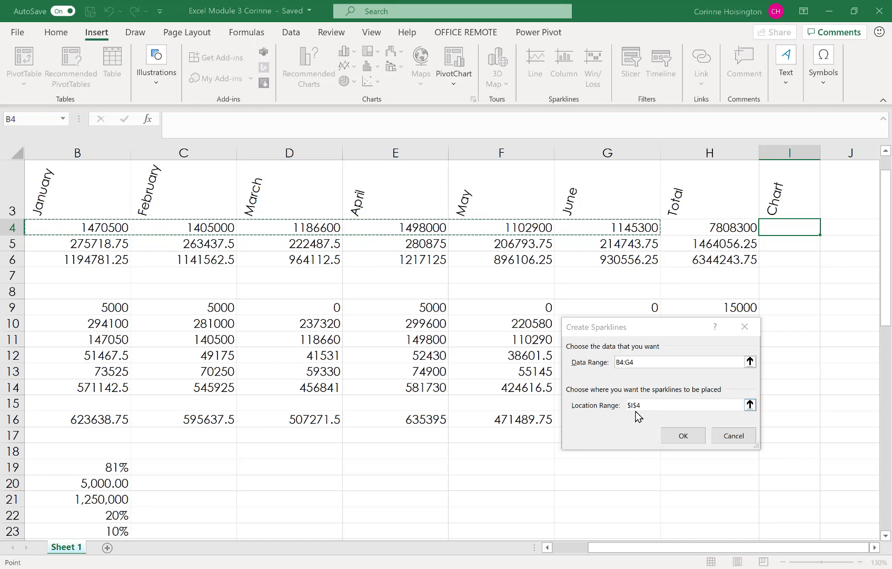
pyautogui.click(684, 436)
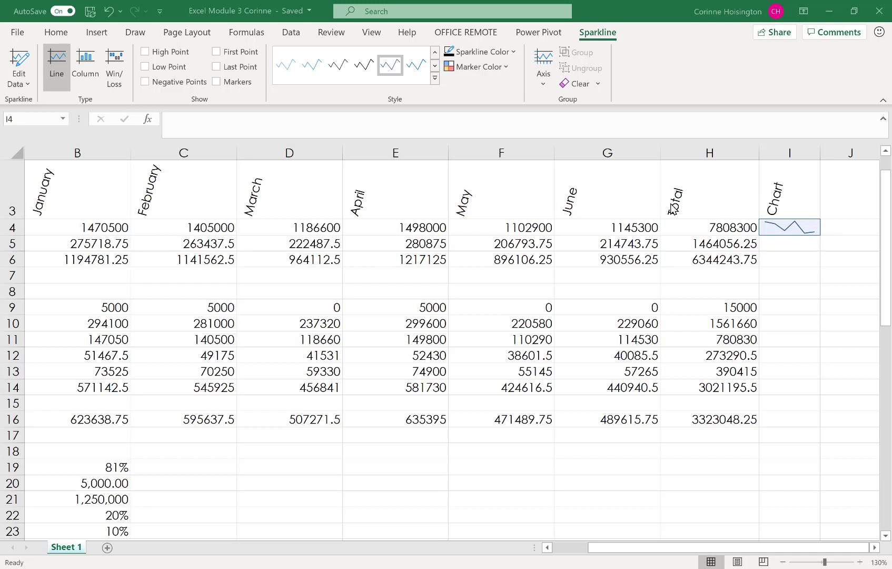
# - Apply a bright blue style to the revenue sparkline in I4 and fill it down the Chart column through I16
pyautogui.click(435, 78)
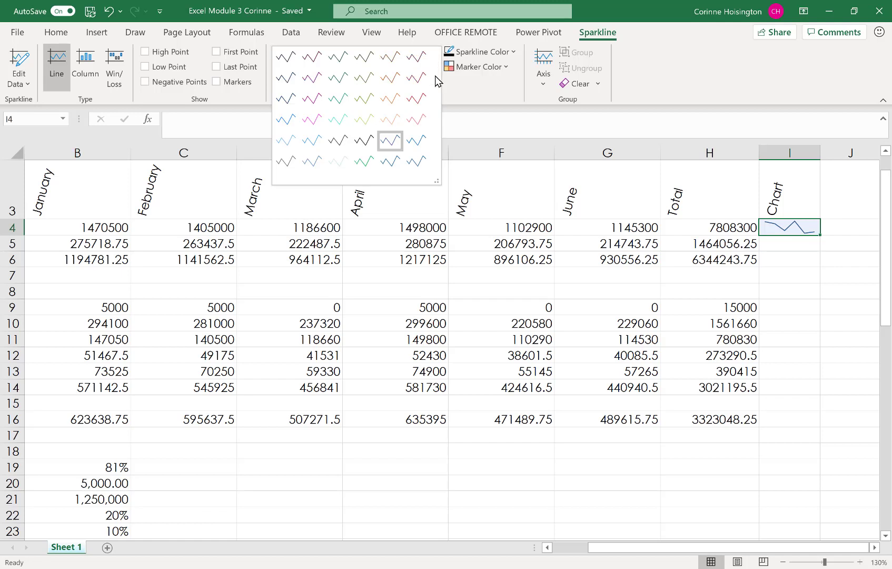
pyautogui.click(283, 120)
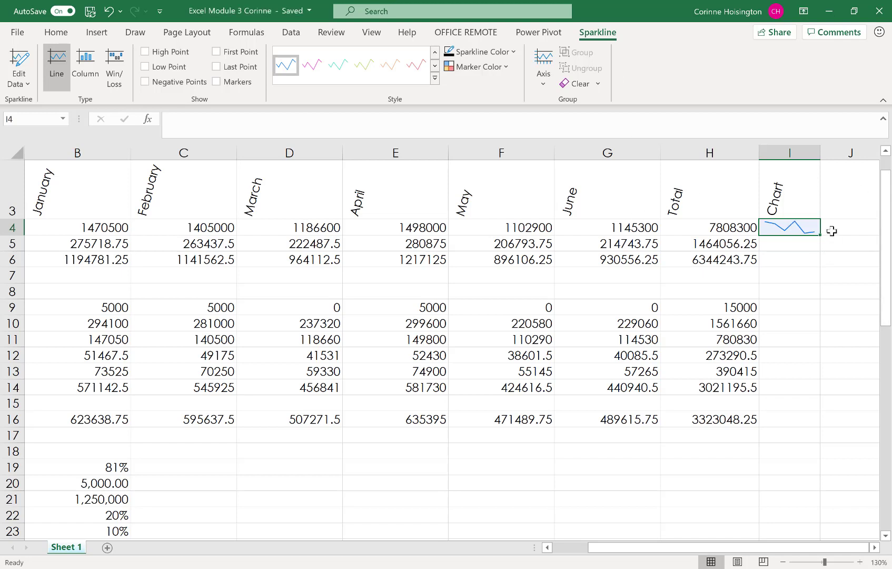
pyautogui.moveTo(823, 237); pyautogui.dragTo(817, 423)
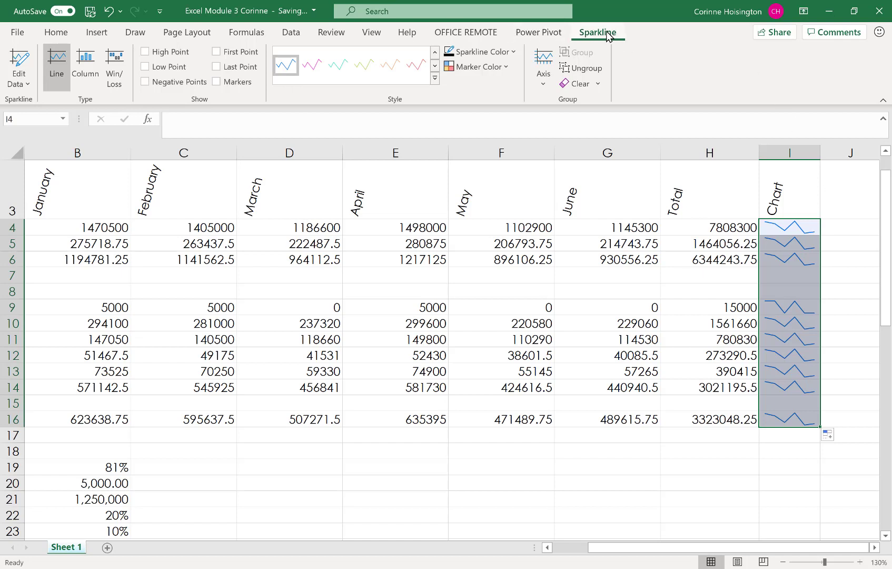
# - Change the sparklines in I4:I16 to the Column type and return to the start of the worksheet
pyautogui.click(89, 72)
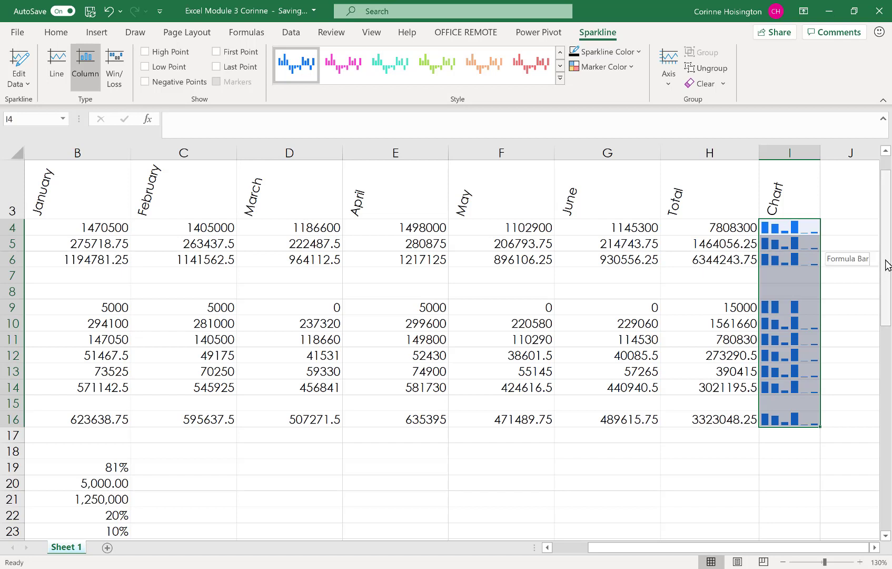
pyautogui.moveTo(887, 264); pyautogui.dragTo(888, 200)
pyautogui.moveTo(639, 549); pyautogui.dragTo(592, 549)
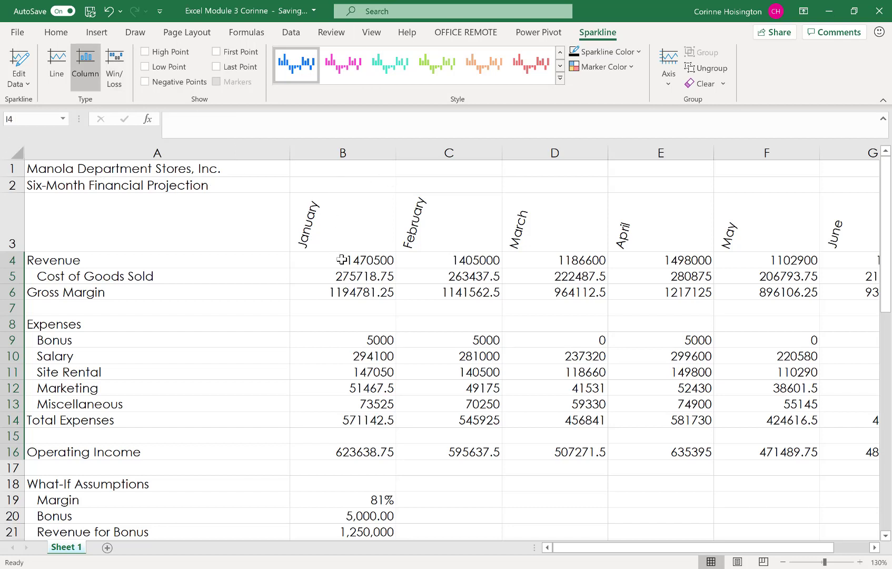
pyautogui.moveTo(342, 260); pyautogui.dragTo(439, 266)
pyautogui.moveTo(527, 247); pyautogui.dragTo(763, 279)
pyautogui.click(739, 274)
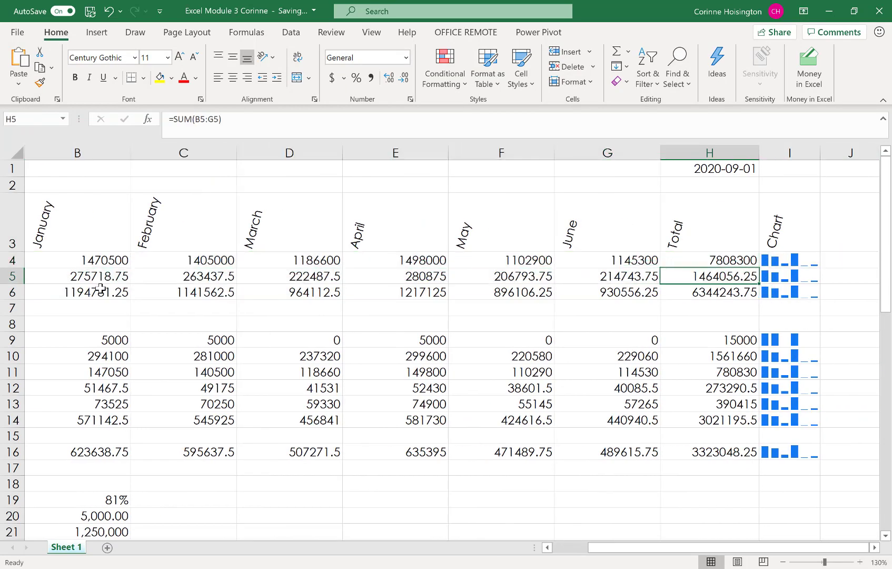
pyautogui.moveTo(634, 558); pyautogui.dragTo(599, 556)
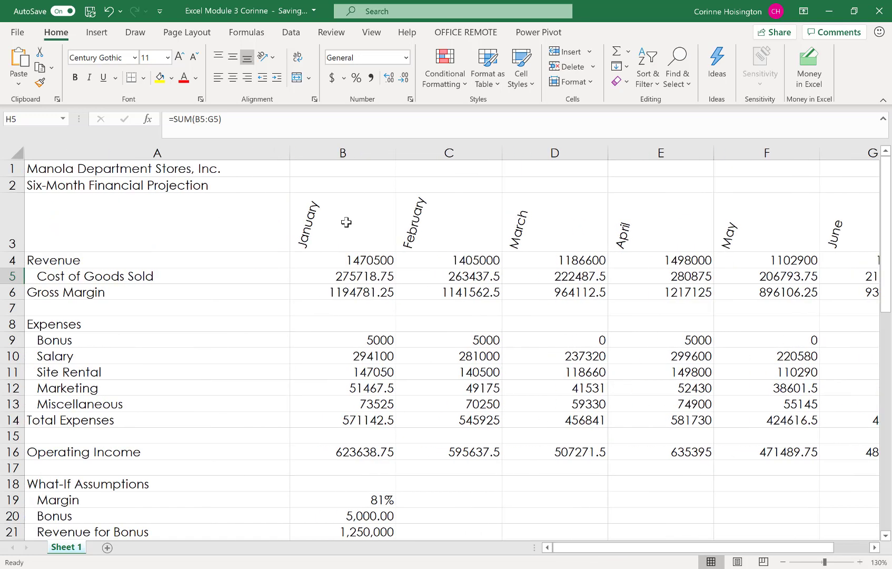
# - Format B:H of the Revenue, Gross Margin, Bonus, Total Expenses and Operating Income rows as Currency with $ symbol, two decimals and red parenthesised negatives
pyautogui.moveTo(353, 259); pyautogui.dragTo(740, 258)
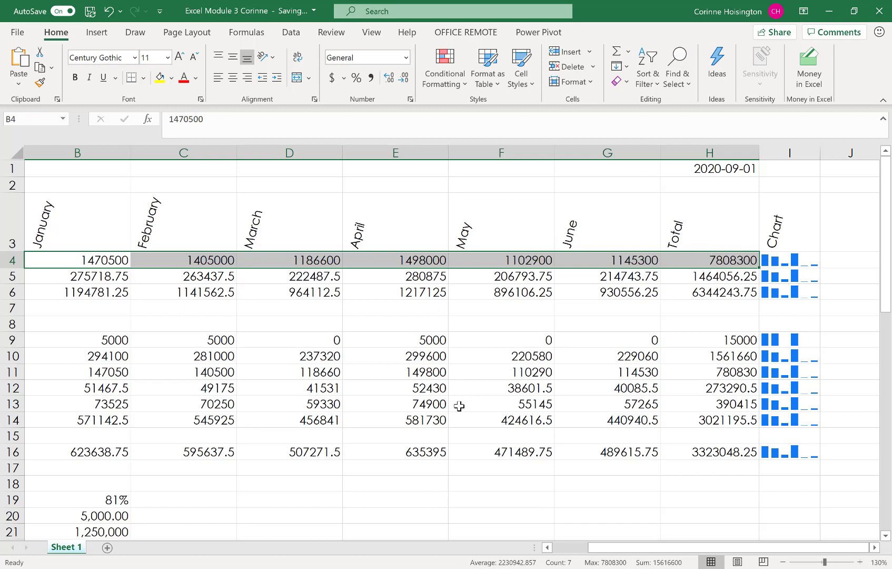
pyautogui.click(784, 563)
pyautogui.moveTo(725, 545)
pyautogui.mouseDown()
pyautogui.moveTo(647, 545)
pyautogui.moveTo(726, 545)
pyautogui.mouseUp()
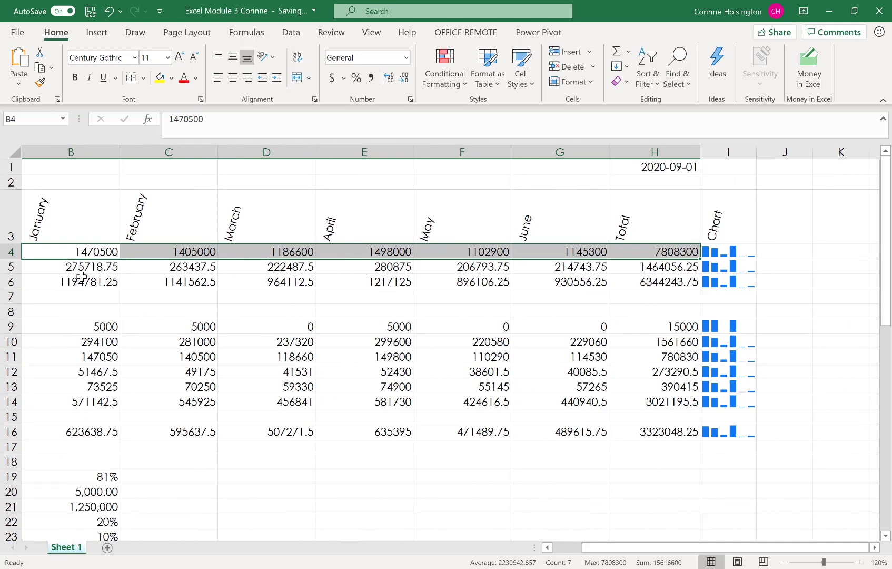
pyautogui.moveTo(79, 282); pyautogui.dragTo(627, 287)
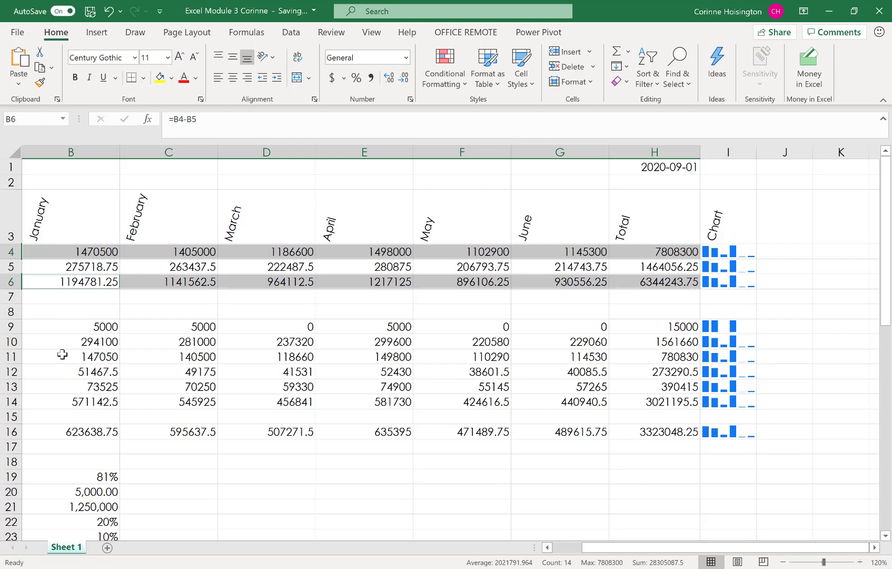
pyautogui.moveTo(68, 327); pyautogui.dragTo(668, 328)
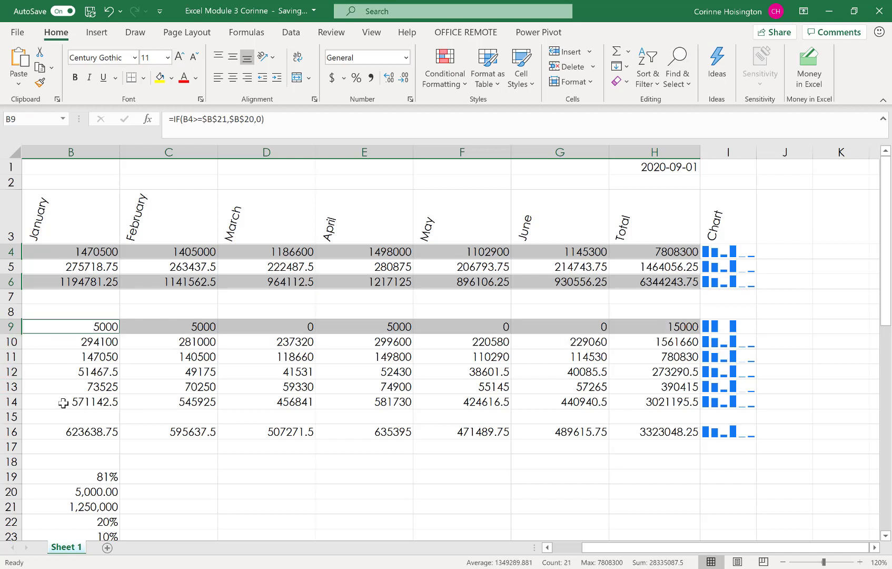
pyautogui.moveTo(65, 403); pyautogui.dragTo(651, 404)
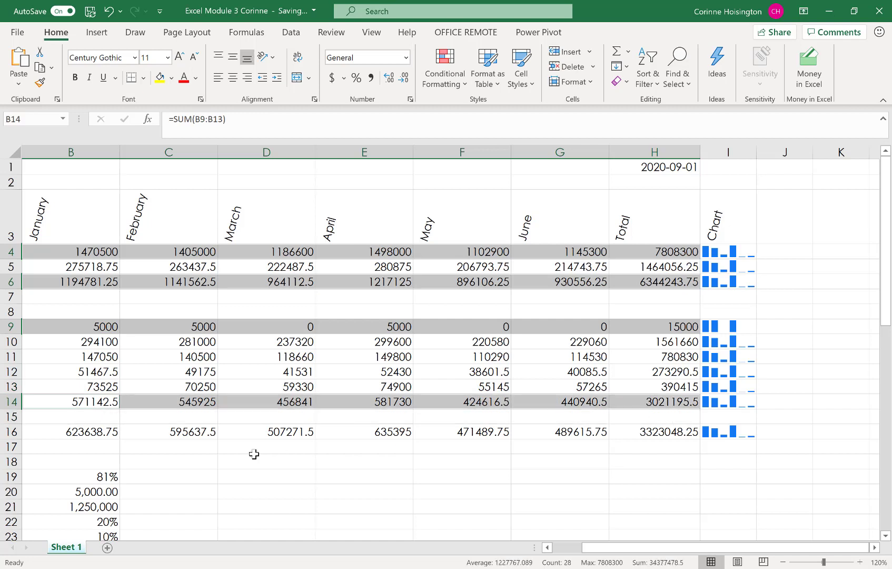
pyautogui.moveTo(92, 439); pyautogui.dragTo(674, 436)
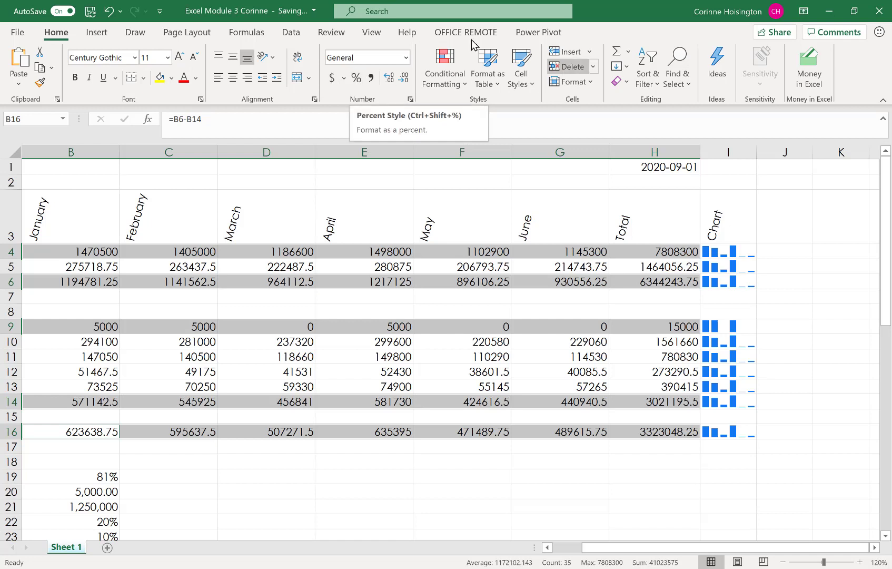
pyautogui.click(410, 100)
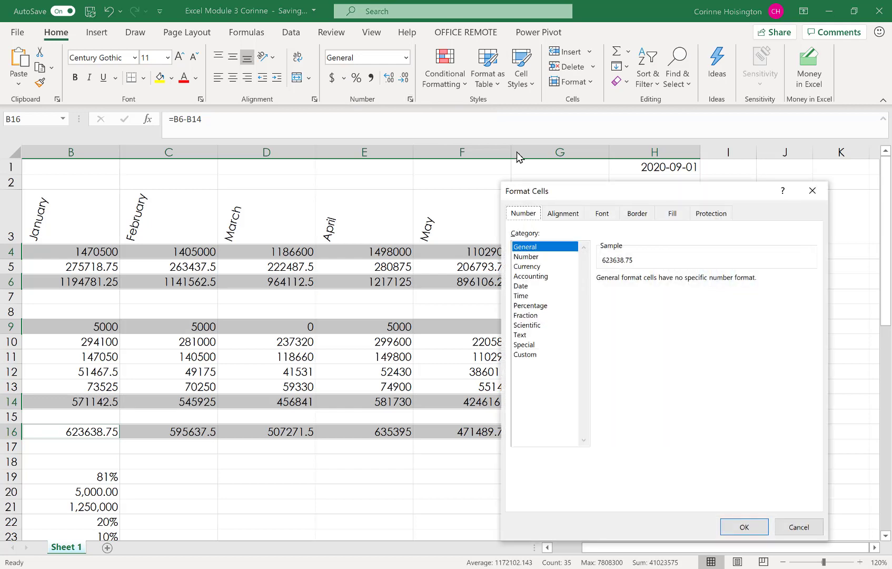
pyautogui.click(535, 267)
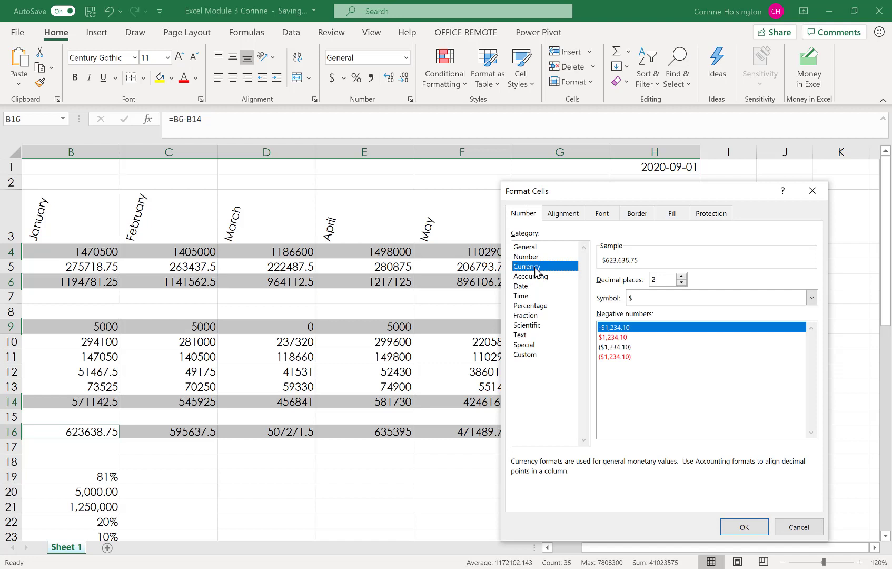
pyautogui.click(615, 357)
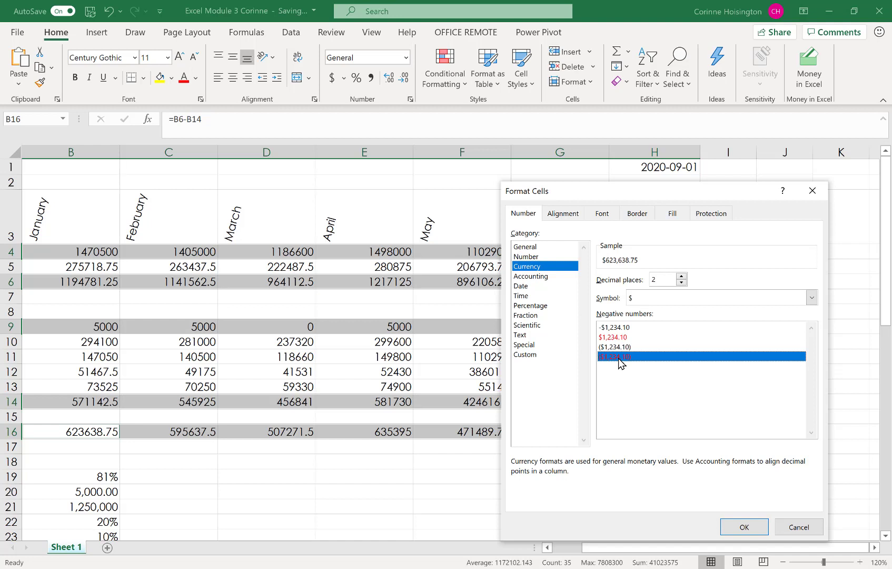
pyautogui.click(743, 527)
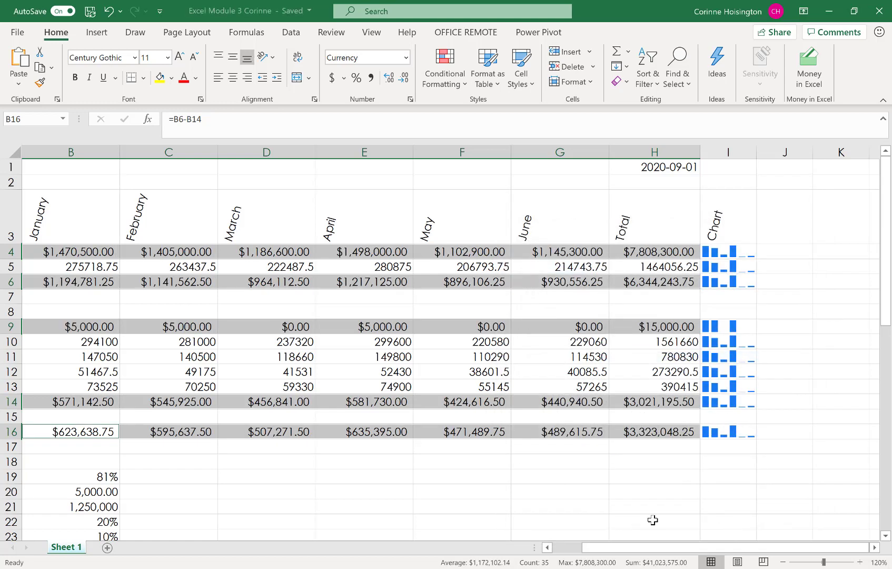
# - Format B5:H5 and B10:H13 as Currency with no symbol, two decimals and red parenthesised negatives
pyautogui.moveTo(718, 547); pyautogui.dragTo(685, 547)
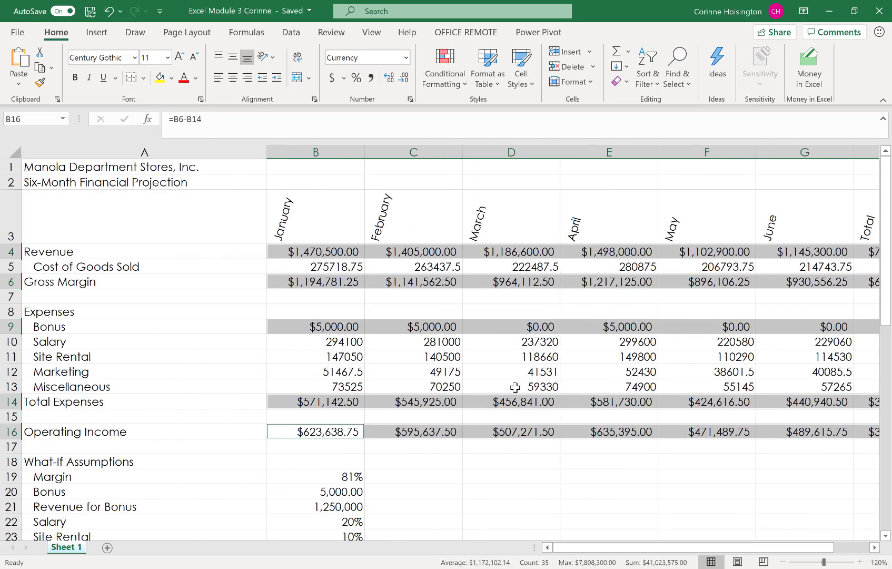
pyautogui.moveTo(334, 267); pyautogui.dragTo(662, 269)
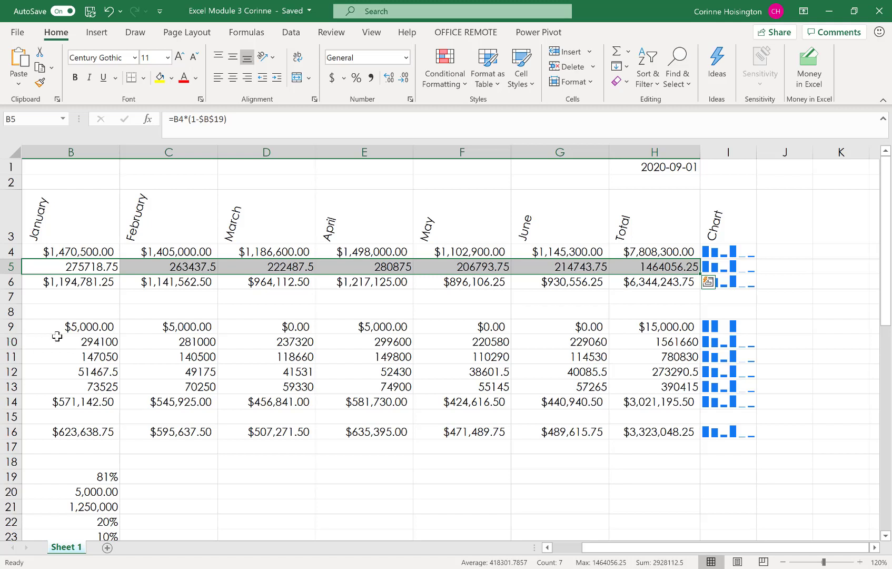
pyautogui.moveTo(64, 343); pyautogui.dragTo(655, 386)
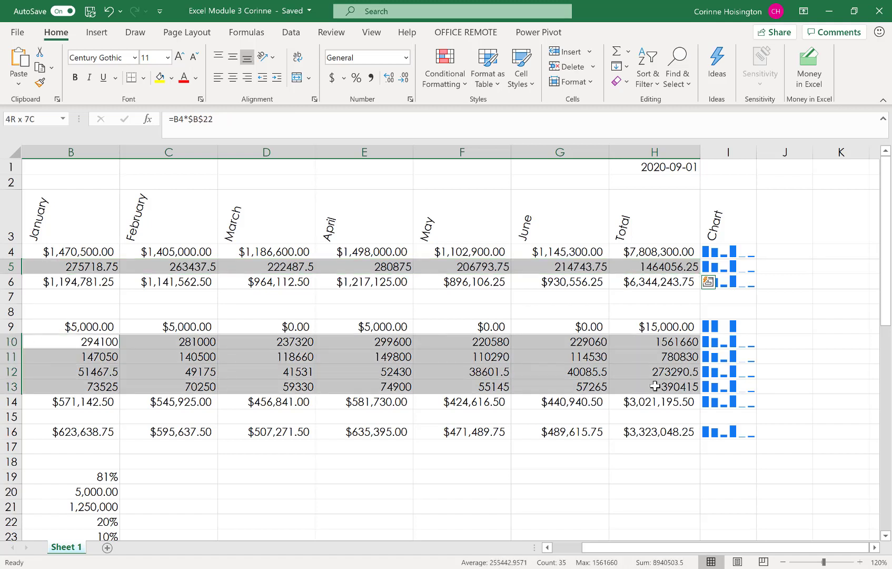
pyautogui.moveTo(655, 386); pyautogui.dragTo(655, 386)
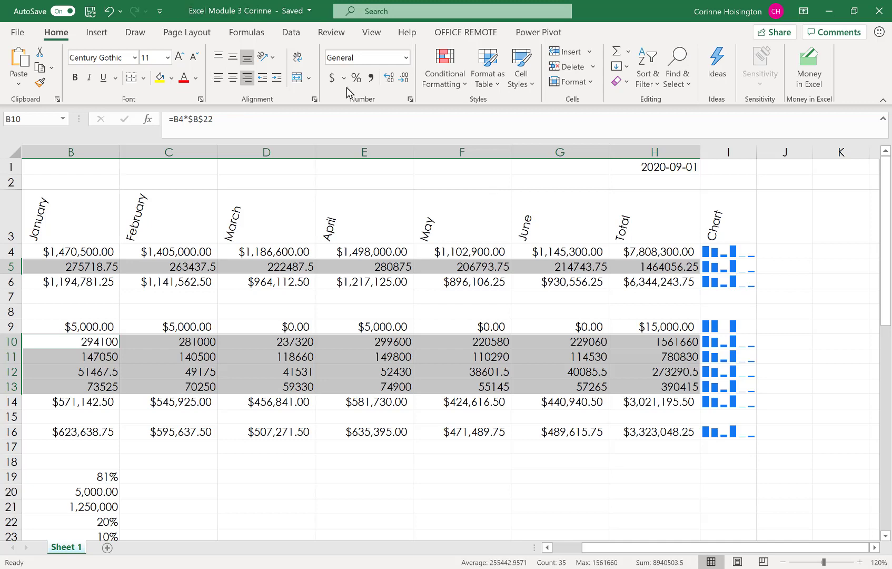
pyautogui.click(412, 99)
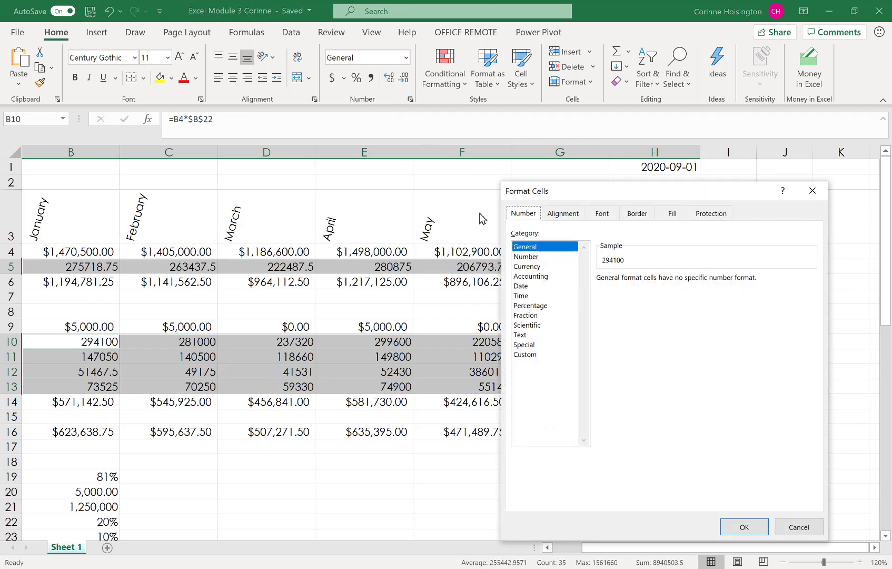
pyautogui.click(533, 267)
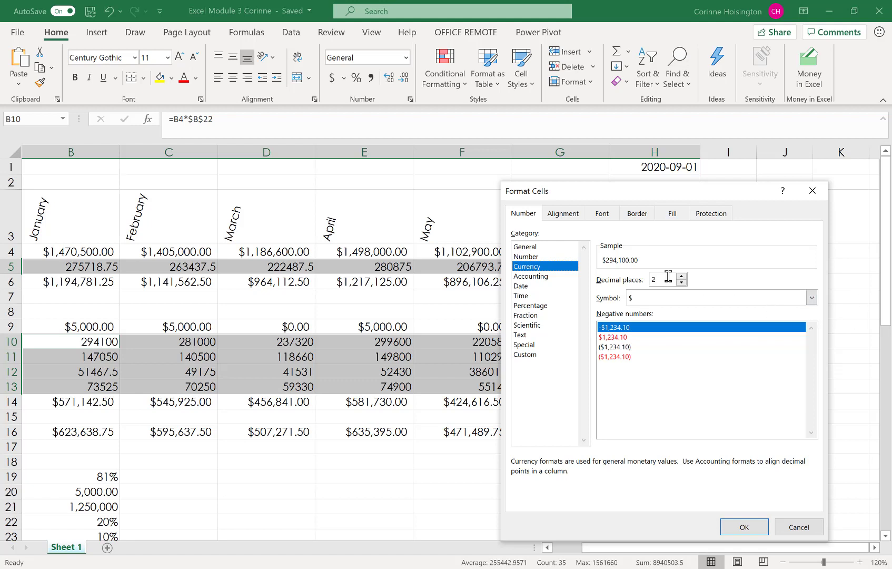
pyautogui.click(811, 297)
pyautogui.click(761, 312)
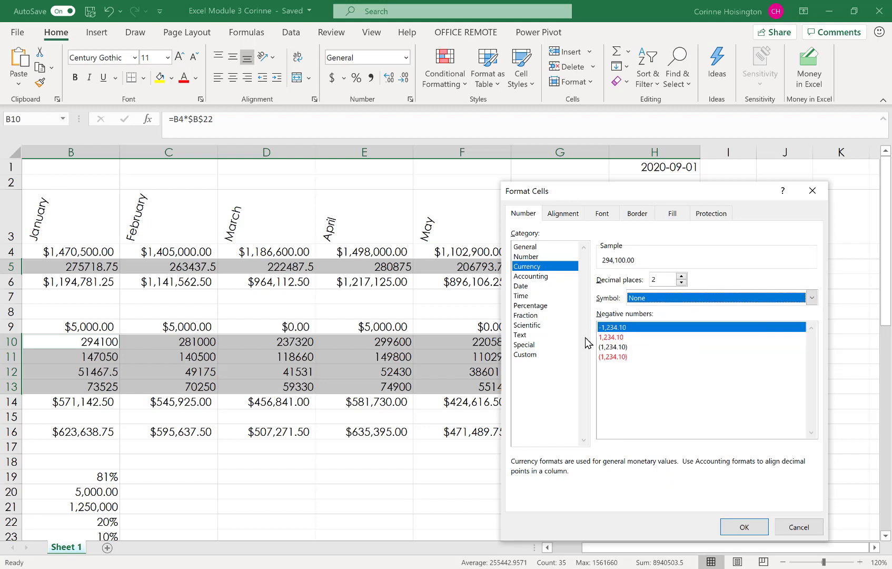
pyautogui.click(621, 357)
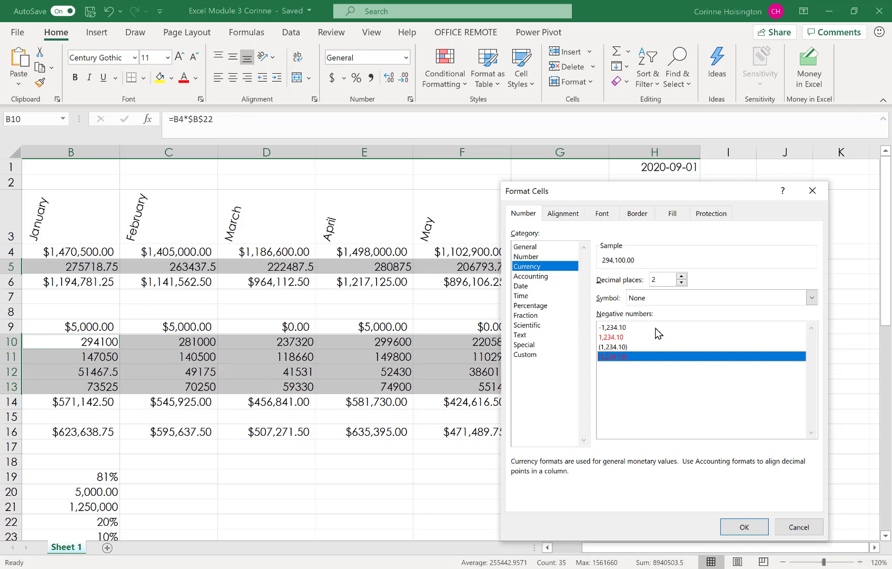
pyautogui.click(756, 533)
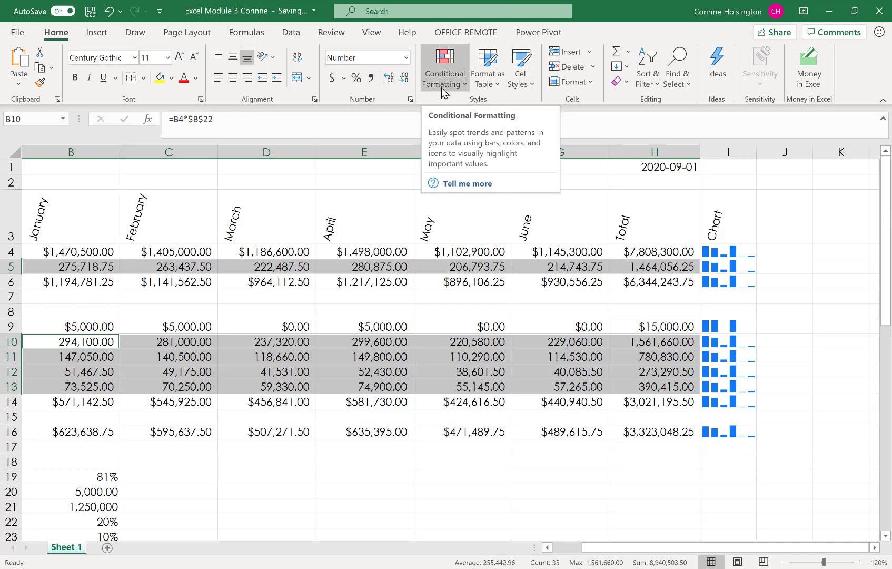
# - Make the company title in A1 bold and set its font size to 28
pyautogui.hotkey('ctrl', 'Home')
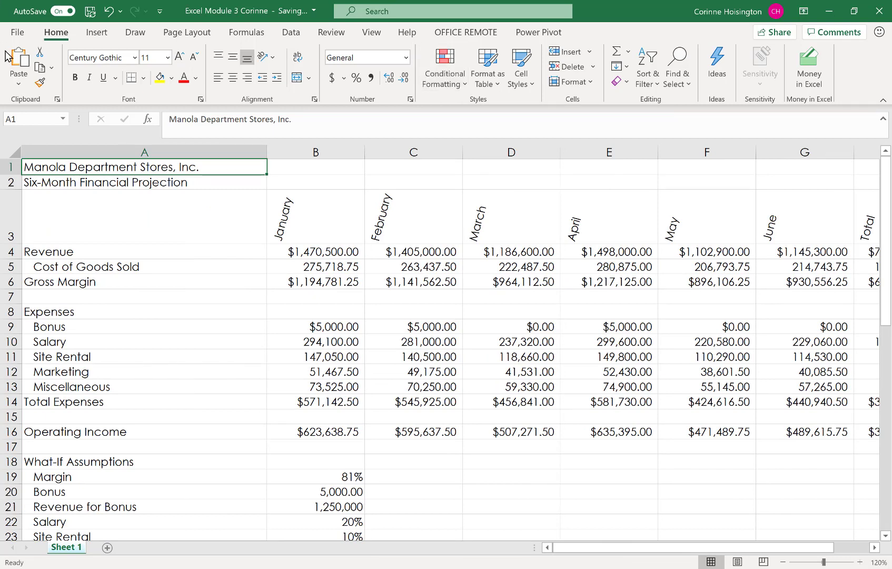
pyautogui.click(76, 78)
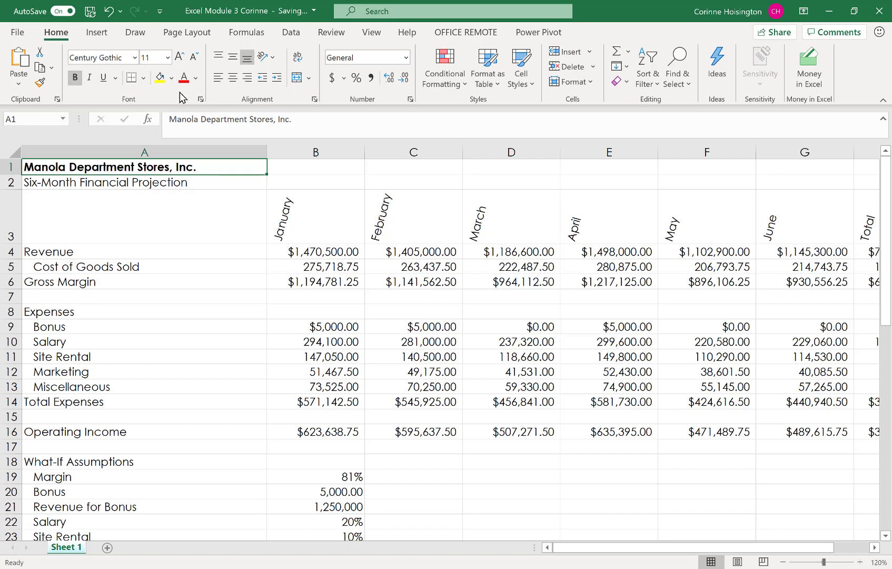
pyautogui.click(168, 57)
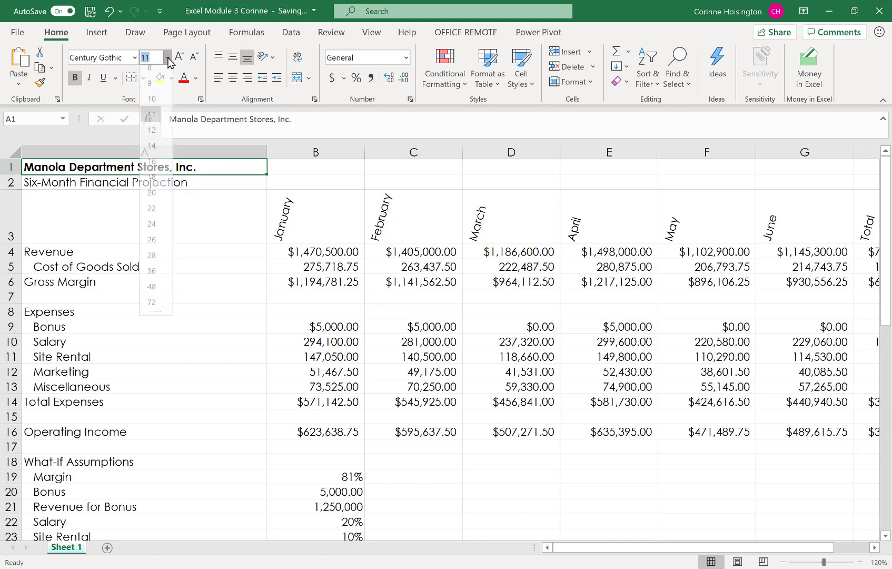
pyautogui.click(156, 261)
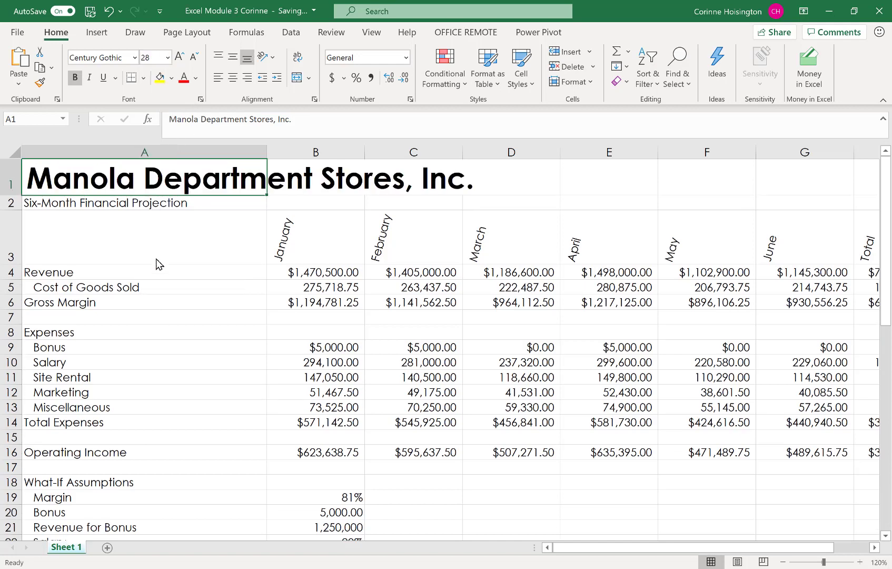
# - Set the font size of the Six-Month Financial Projection subtitle in A2 to 16
pyautogui.click(54, 204)
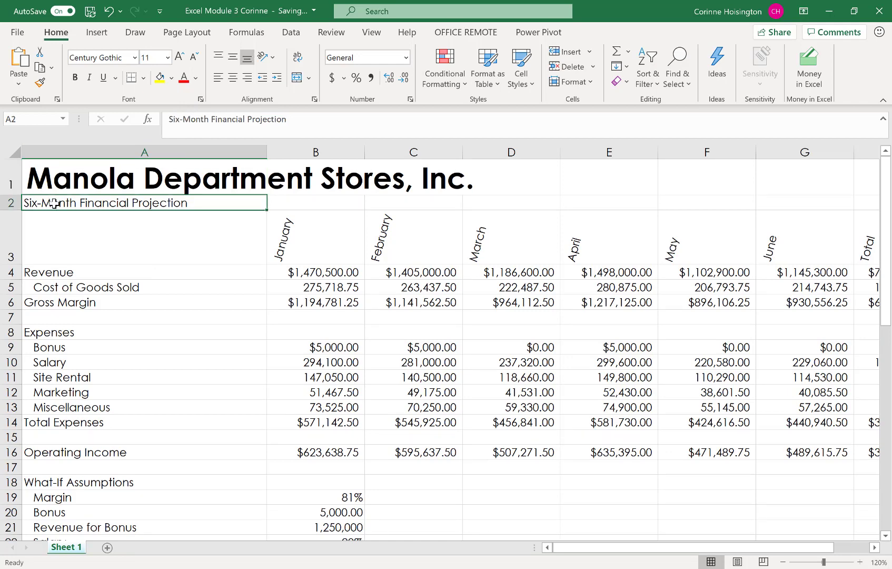
pyautogui.click(167, 58)
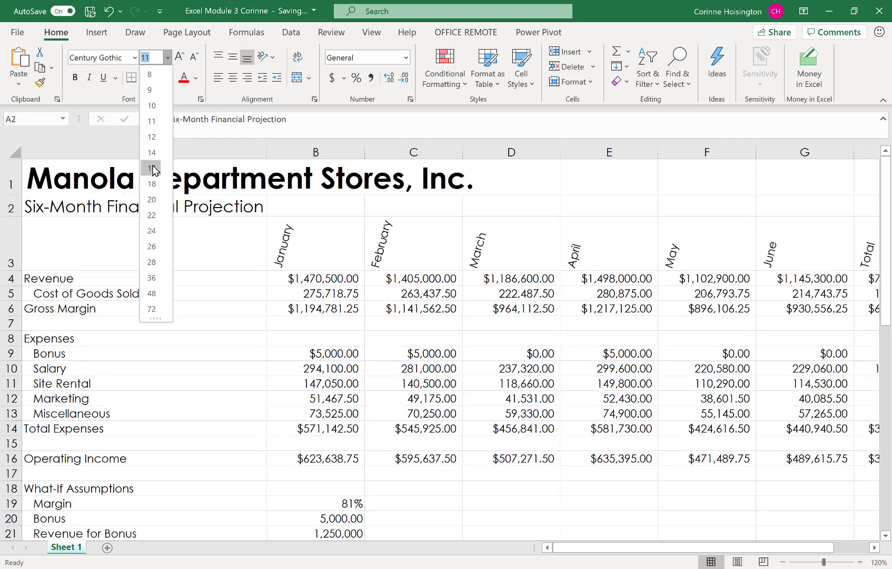
pyautogui.click(152, 168)
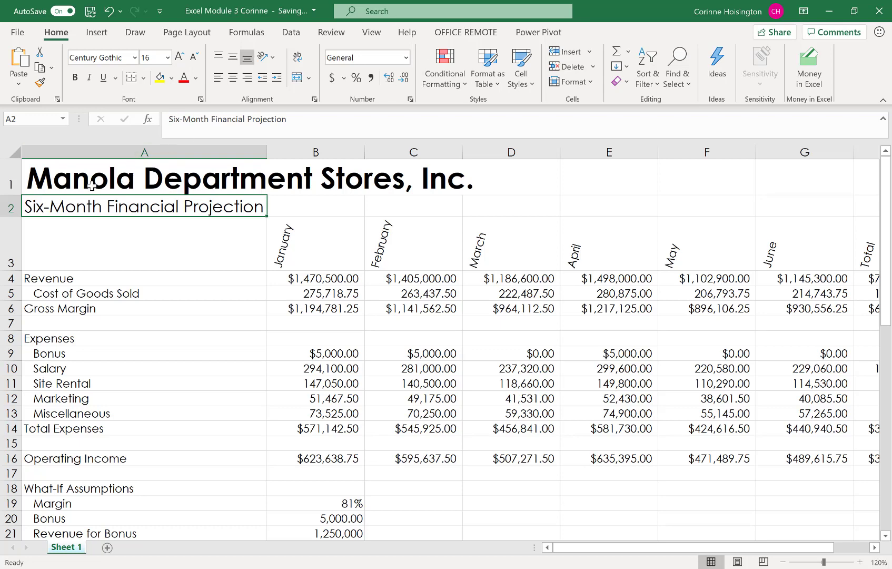
# - Fill the title range A1:I2 with Dark Blue, Text 2, Lighter 80% and color its text Dark Blue, Accent 1
pyautogui.moveTo(91, 185); pyautogui.dragTo(728, 213)
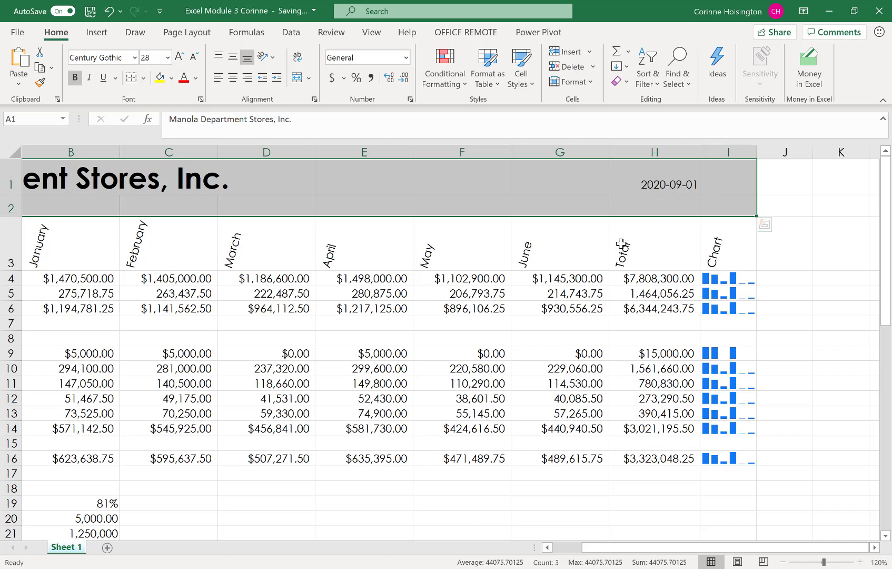
pyautogui.click(172, 79)
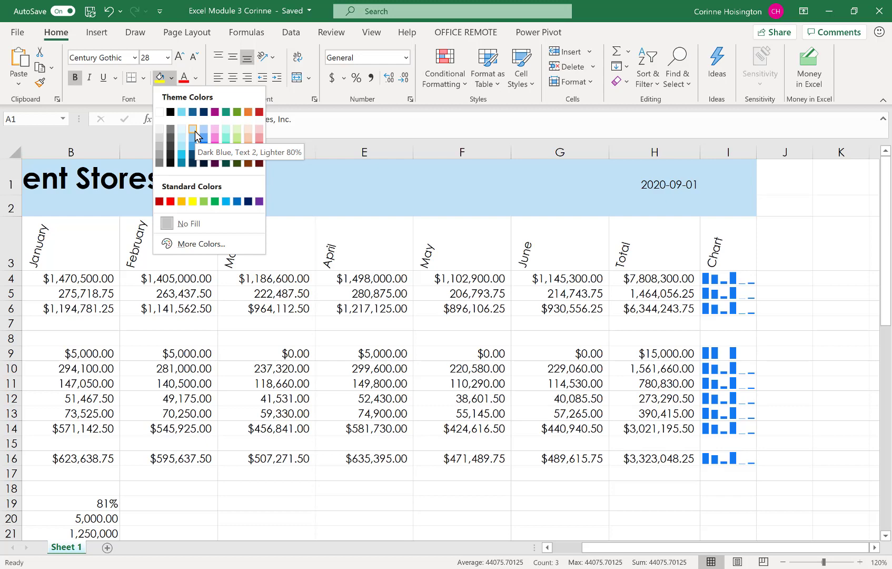
pyautogui.click(193, 130)
pyautogui.hscroll(-2, 193, 136)
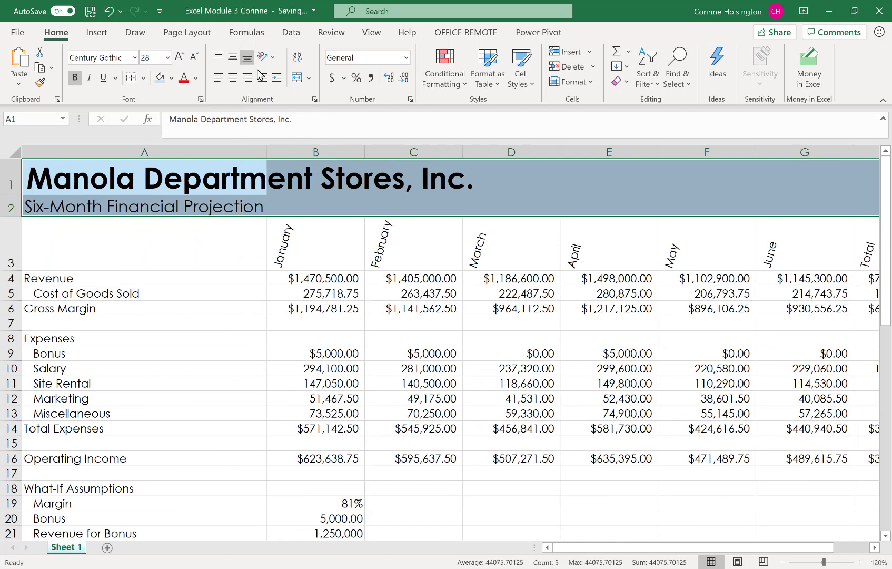
pyautogui.click(197, 78)
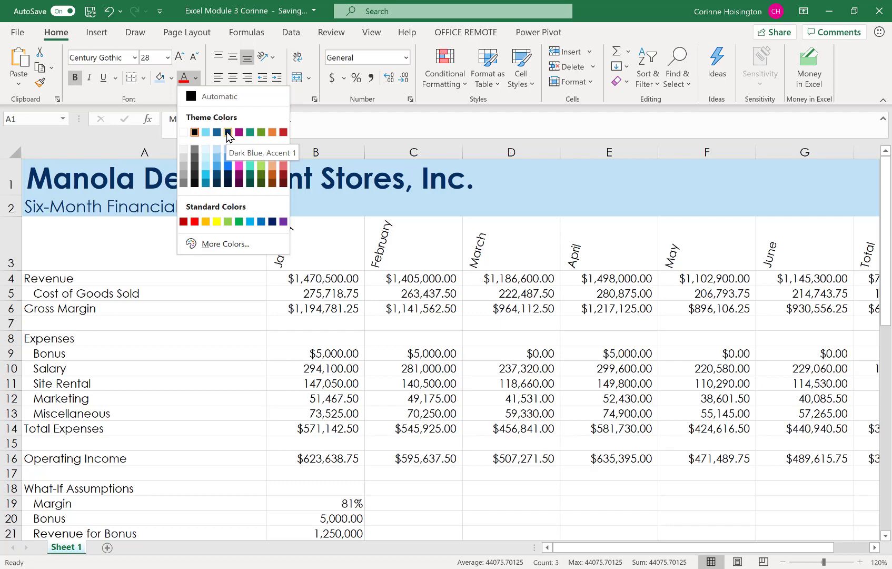
pyautogui.press('Escape')
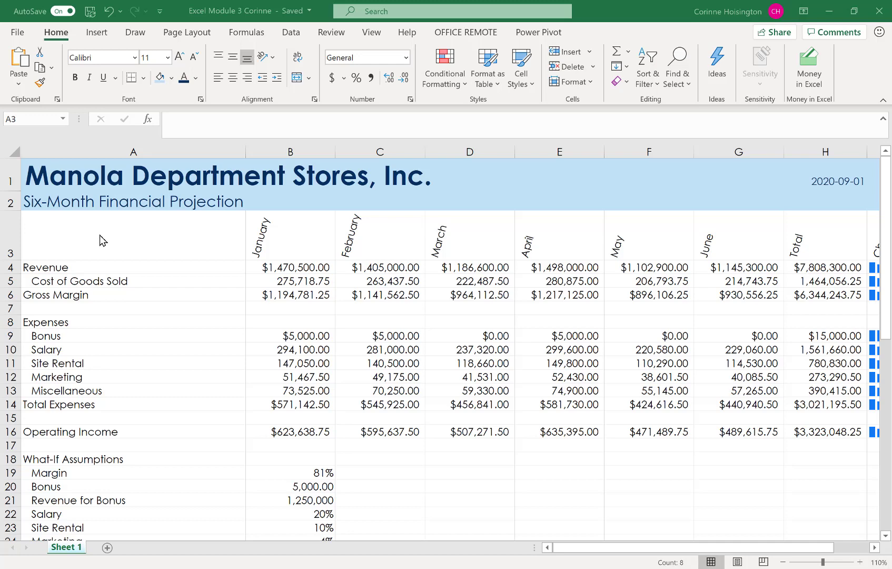
# - Apply the Heading 3 cell style to the month, Total and chart column headings in row 3
pyautogui.hotkey('shift', 'space')
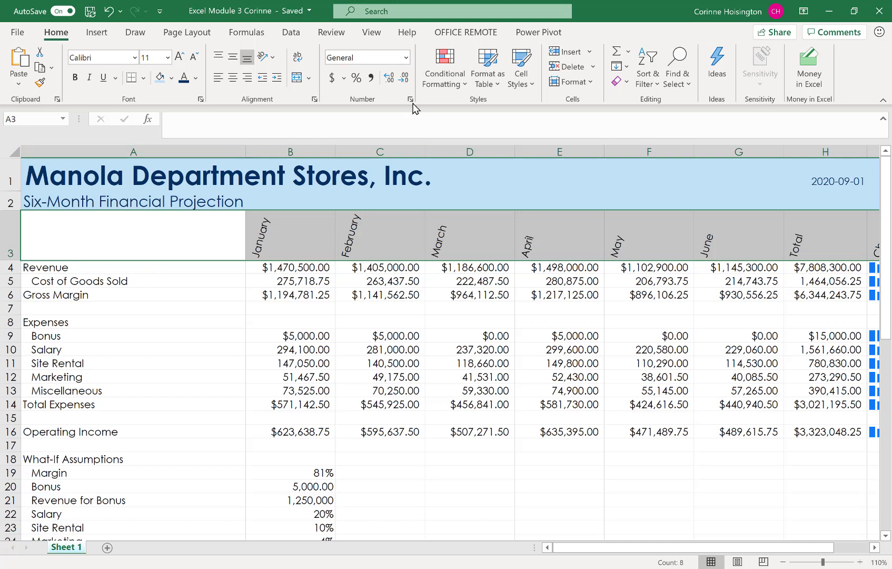
pyautogui.click(524, 84)
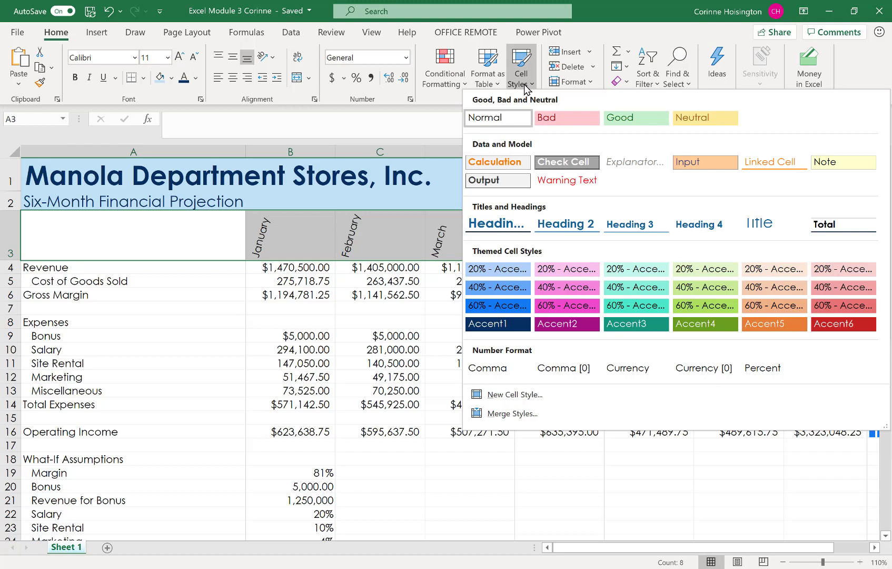
pyautogui.click(644, 229)
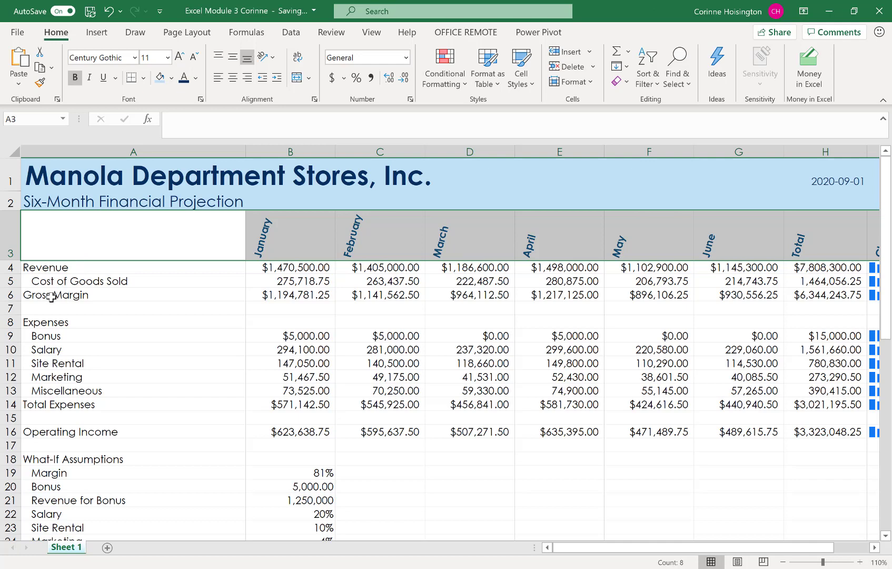
# - Apply the Total cell style to the Gross Margin, Total Expenses and Operating Income rows, A6:H6, A14:H14 and A16:H16
pyautogui.moveTo(51, 296); pyautogui.dragTo(788, 290)
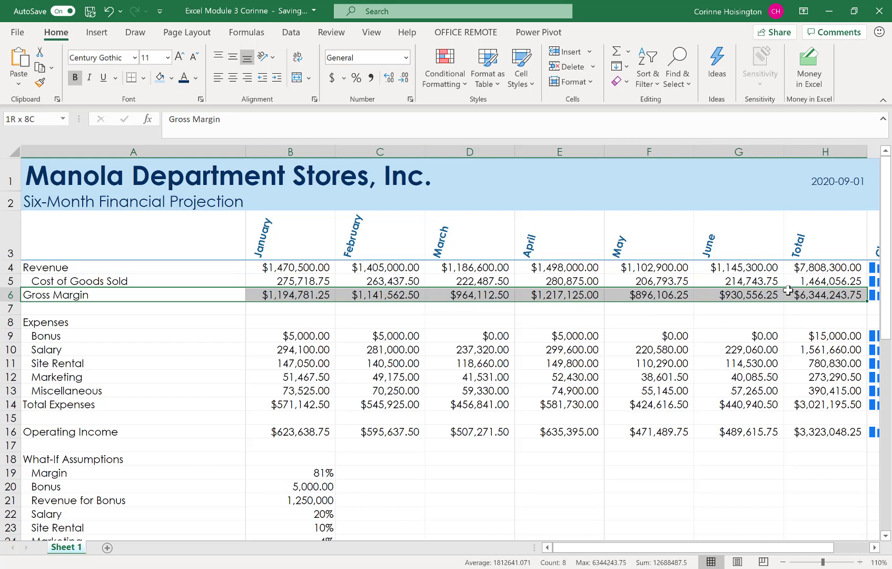
pyautogui.moveTo(788, 290); pyautogui.dragTo(788, 291)
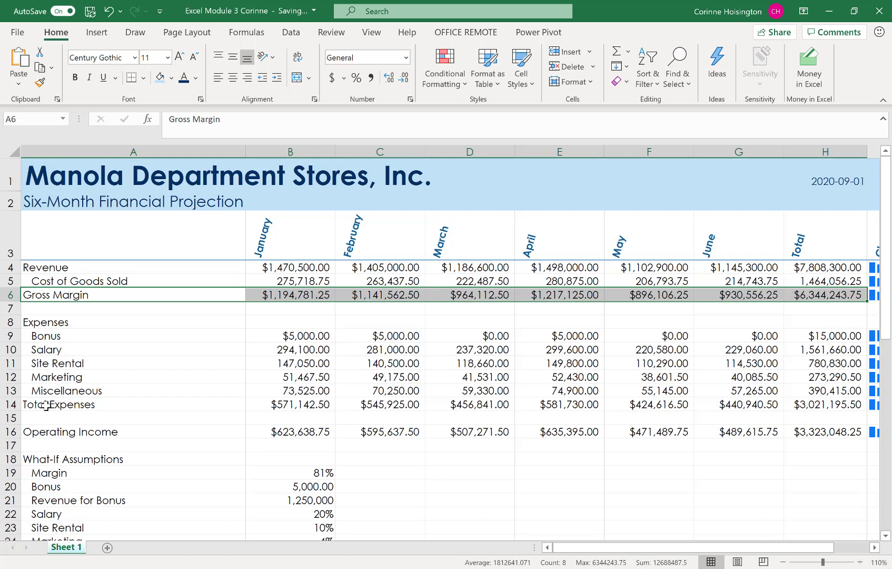
pyautogui.moveTo(45, 404); pyautogui.dragTo(811, 404)
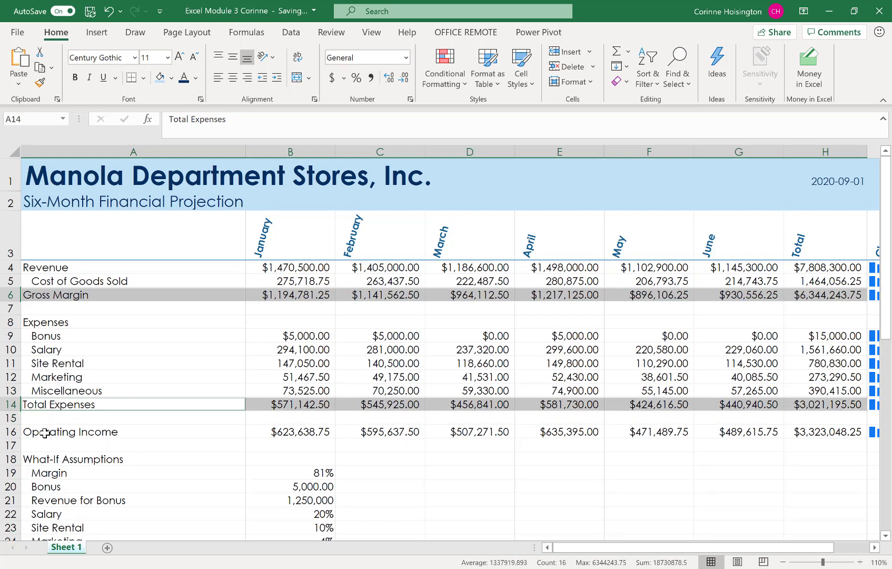
pyautogui.click(70, 432)
pyautogui.moveTo(71, 432); pyautogui.dragTo(798, 433)
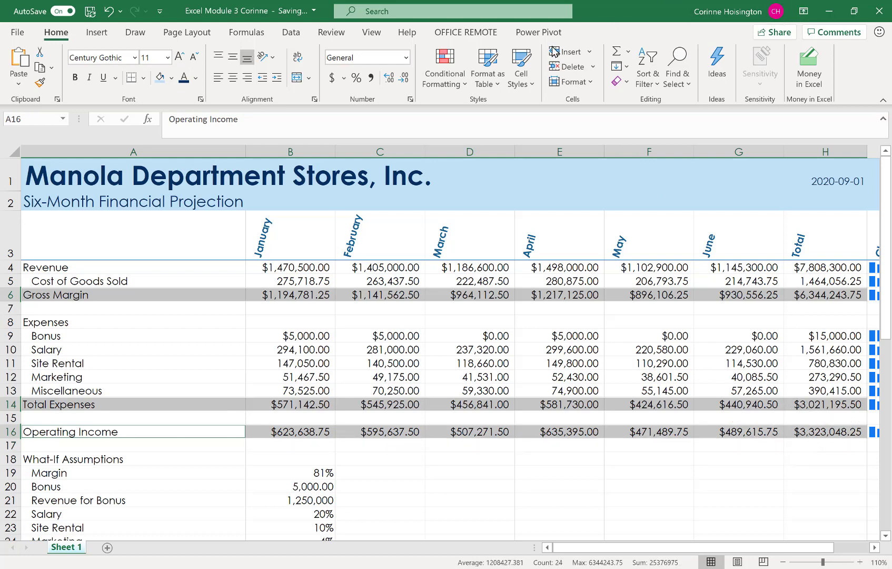
pyautogui.click(525, 85)
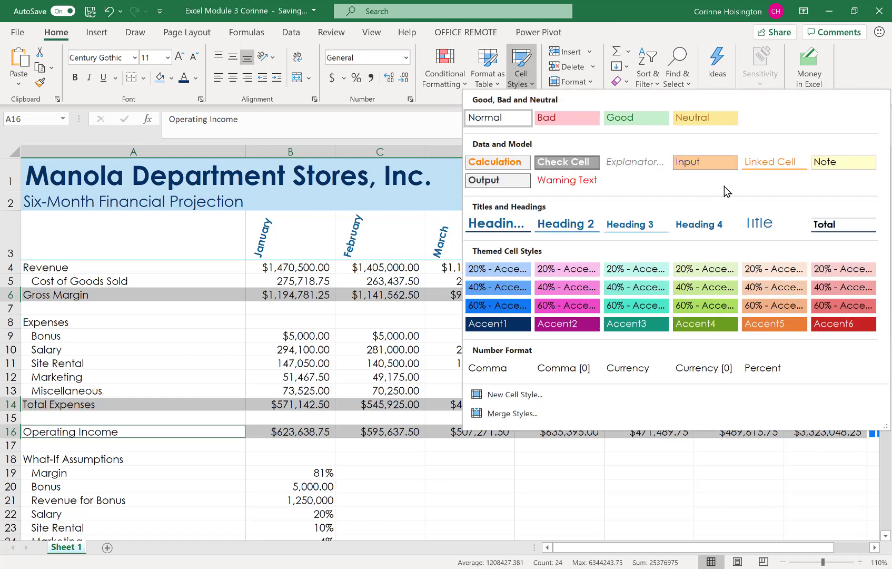
pyautogui.click(864, 226)
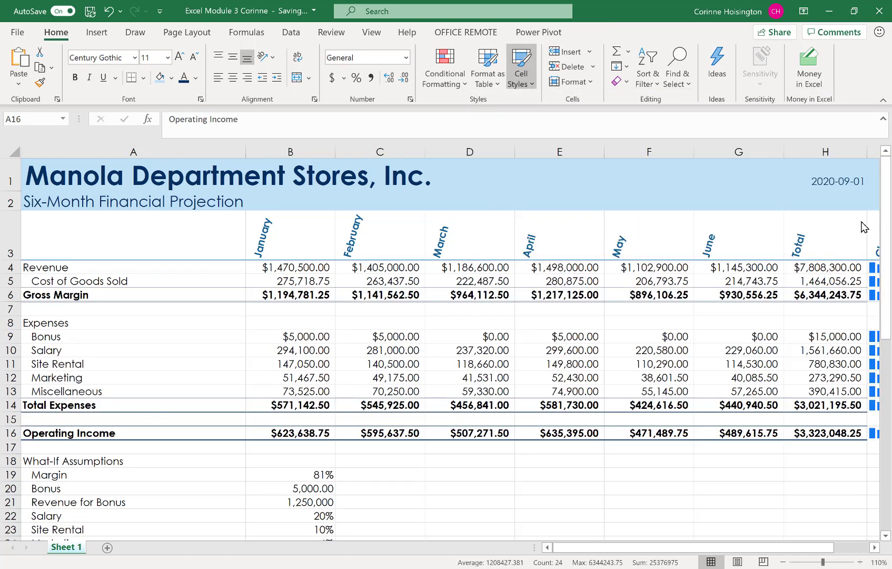
pyautogui.click(577, 477)
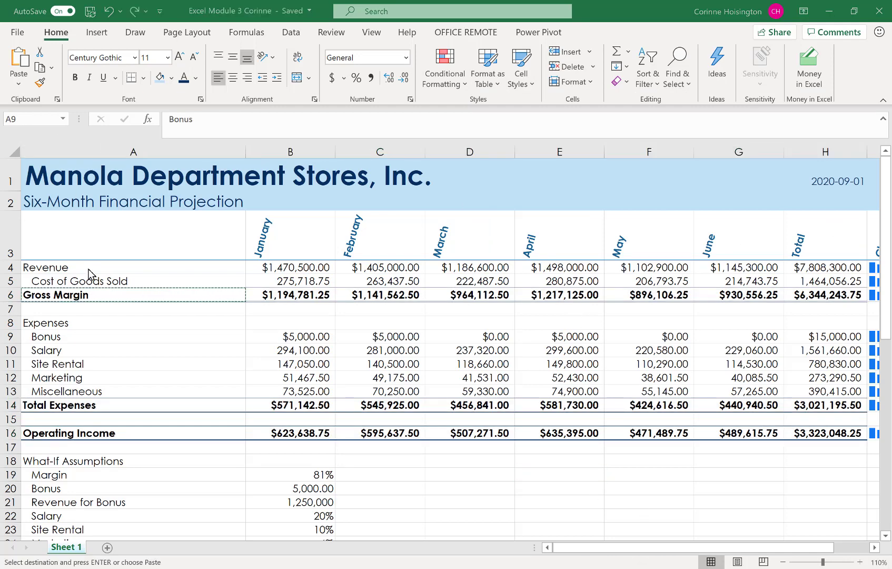
# - Fill the Revenue label in A4 with Dark Blue, Text 2, Lighter 80% and color its text dark blue
pyautogui.click(87, 265)
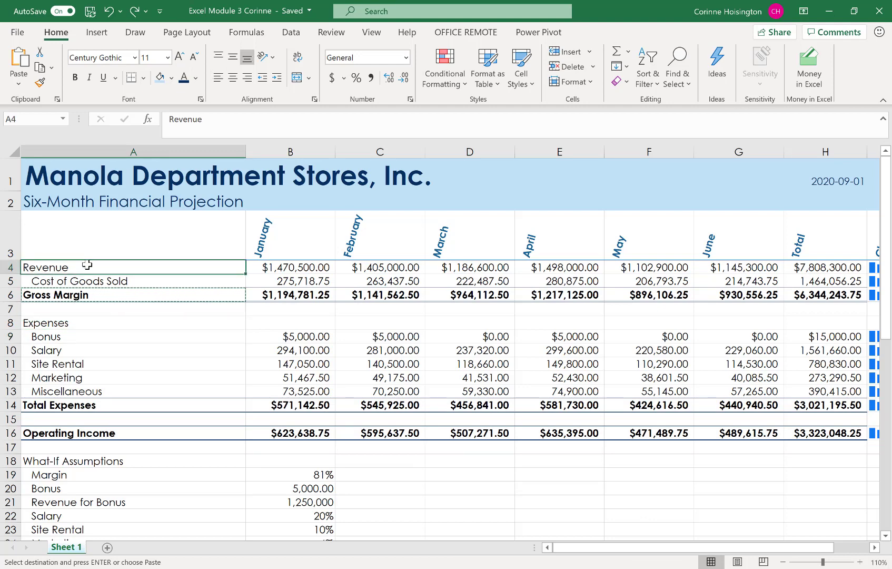
pyautogui.click(170, 80)
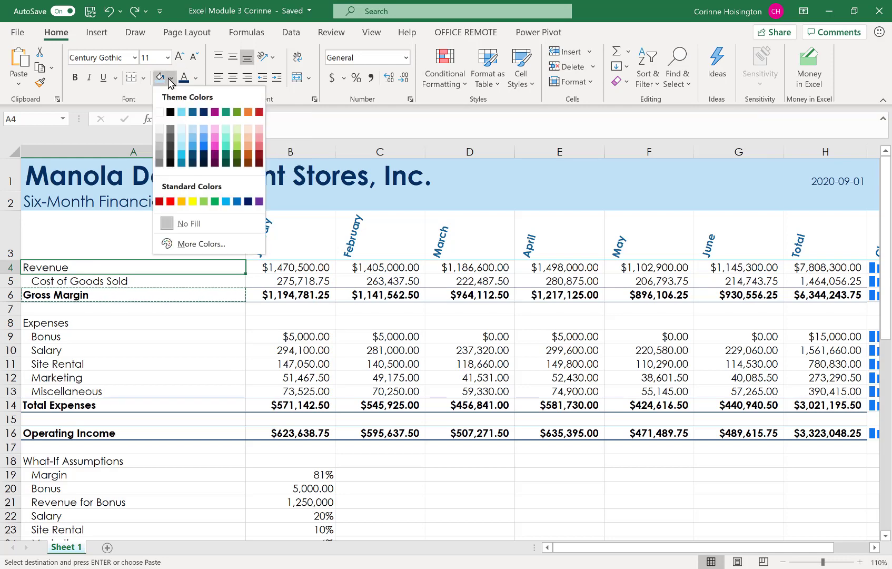
pyautogui.click(192, 130)
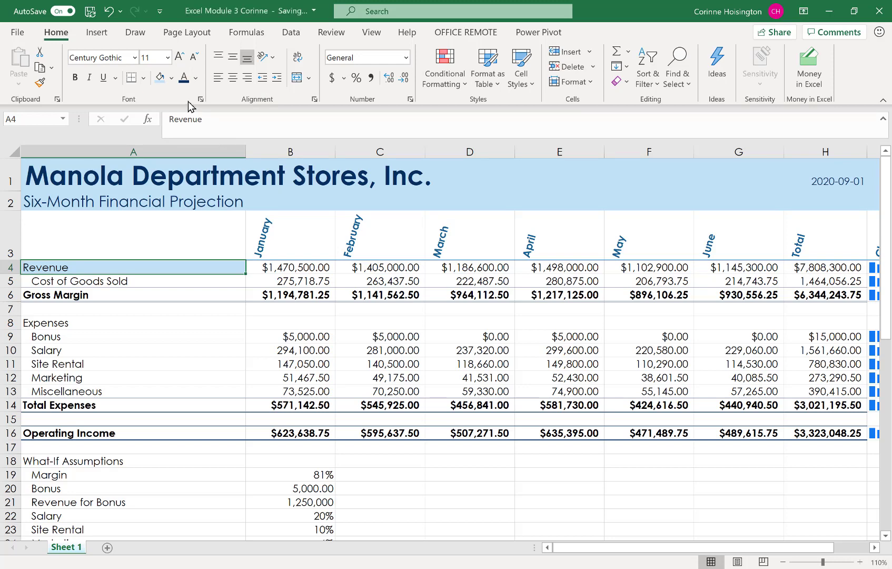
pyautogui.click(195, 78)
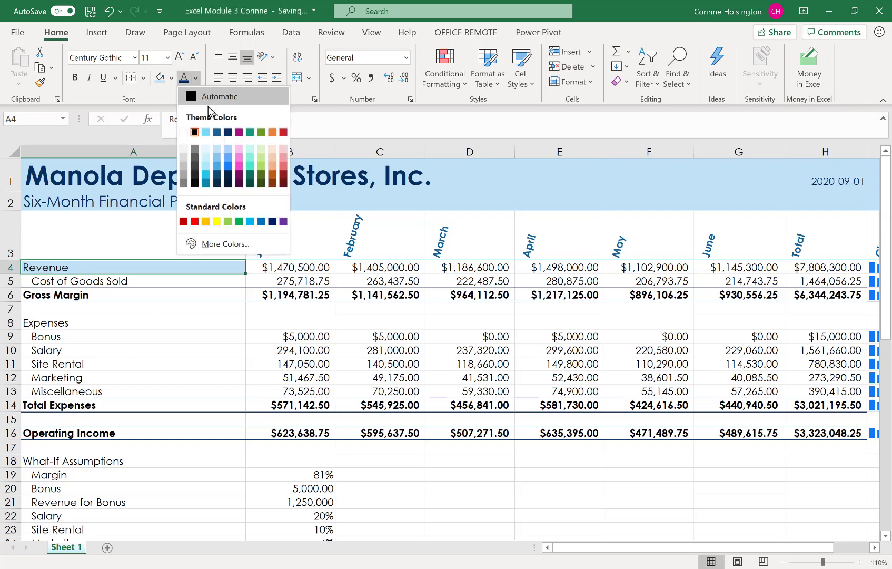
pyautogui.click(228, 132)
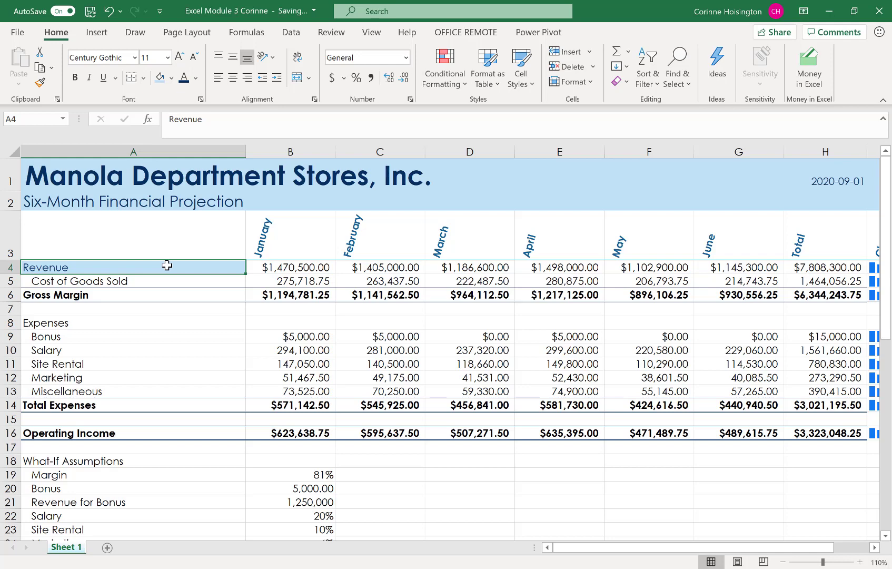
# - Copy the Revenue label's formatting to Gross Margin in A6 and Operating Income in A16, and make the labels A4:A16 bold
pyautogui.click(41, 84)
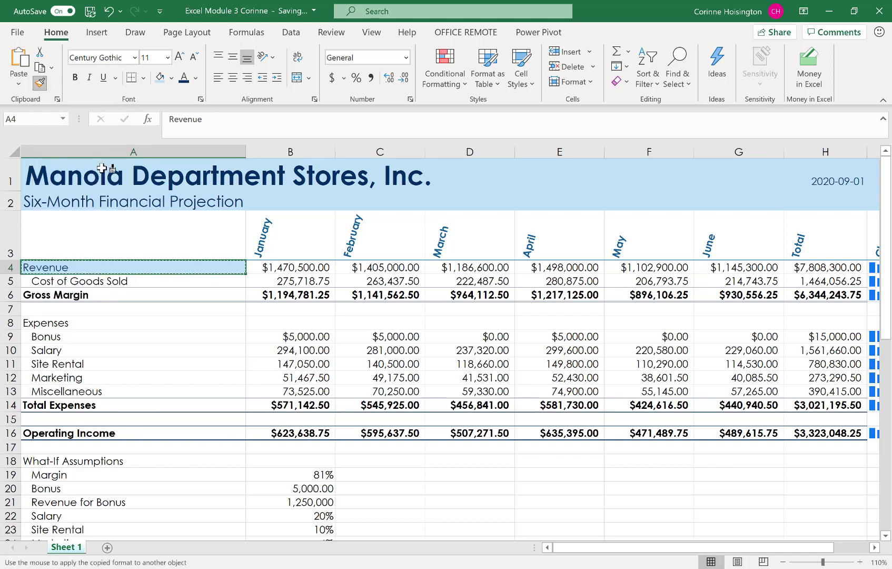
pyautogui.click(46, 292)
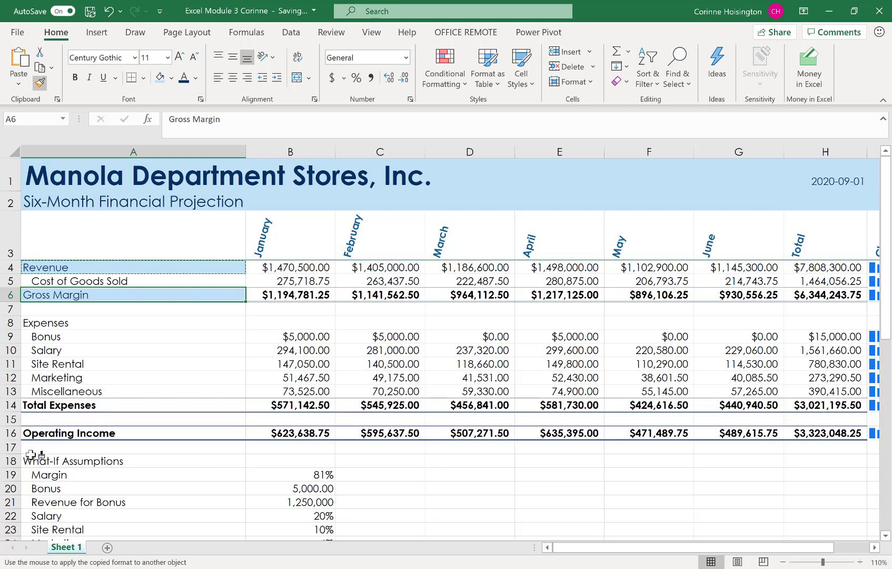
pyautogui.click(72, 429)
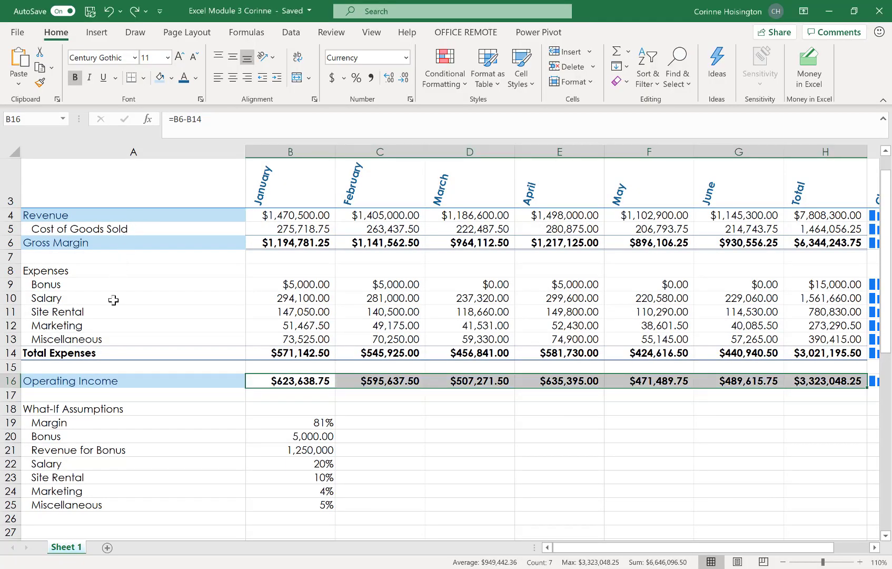
pyautogui.moveTo(135, 213); pyautogui.dragTo(133, 377)
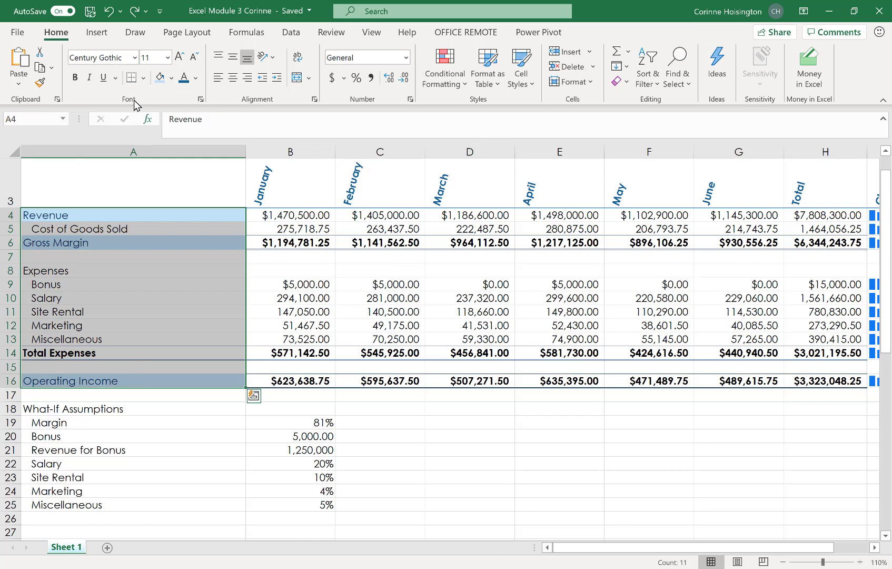
pyautogui.click(75, 77)
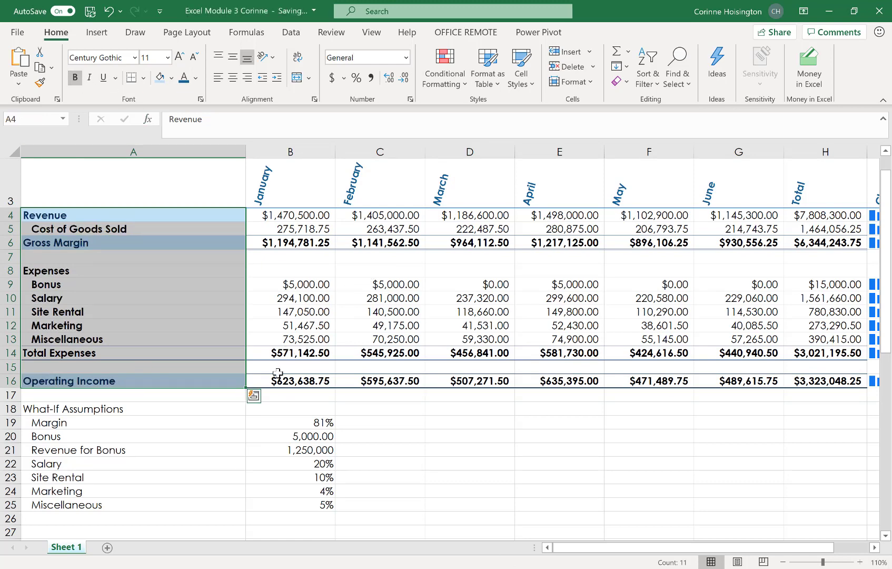
# - Fill the Operating Income values B16:H16 with Dark Blue, Text 2, Lighter 80% and color their text Dark Blue, Text 2
pyautogui.moveTo(281, 380); pyautogui.dragTo(837, 379)
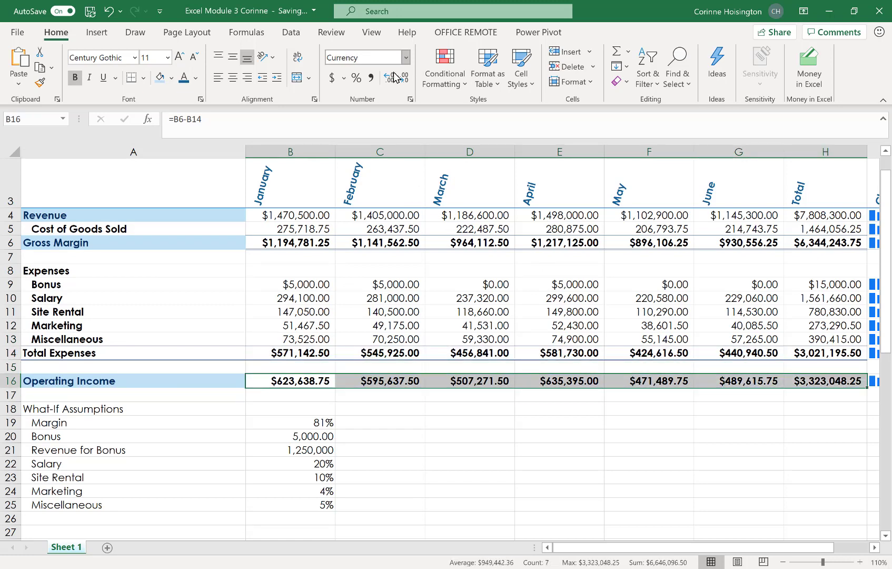
pyautogui.click(172, 79)
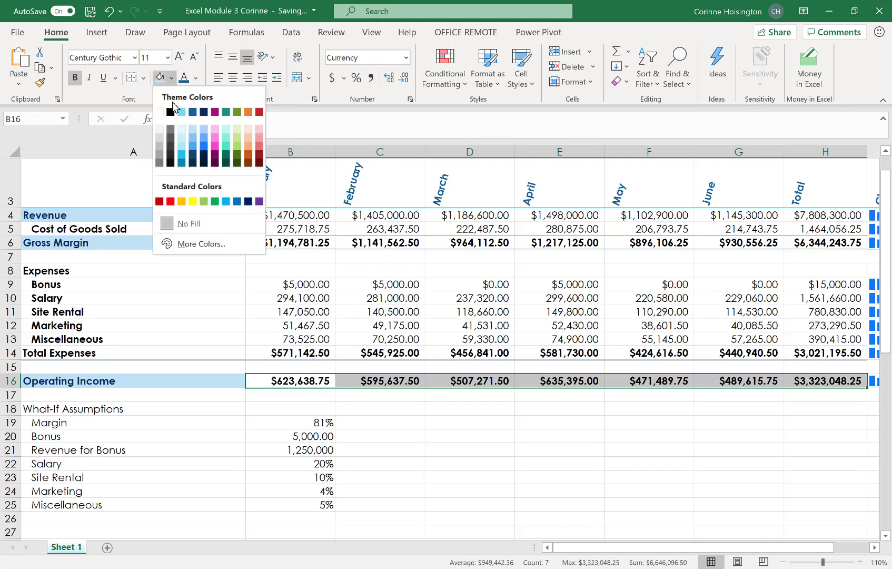
pyautogui.click(192, 132)
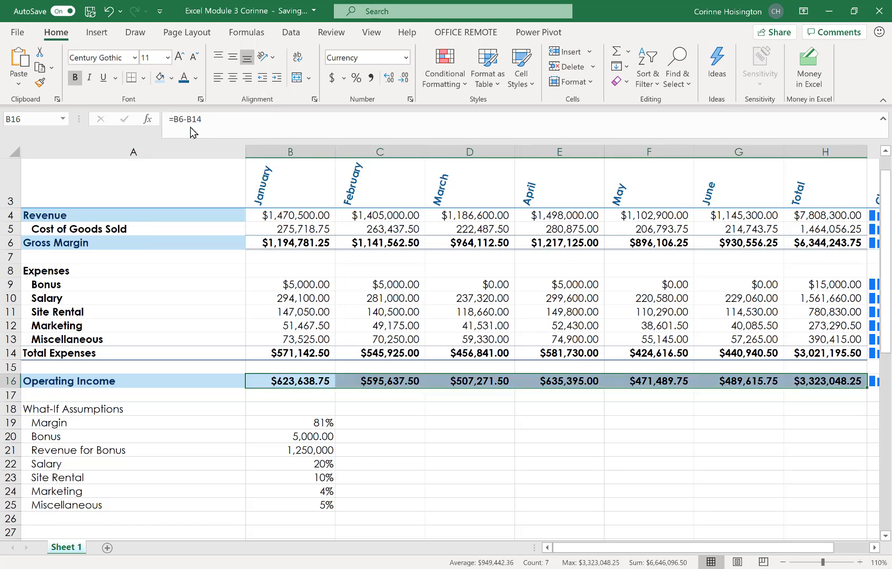
pyautogui.click(196, 79)
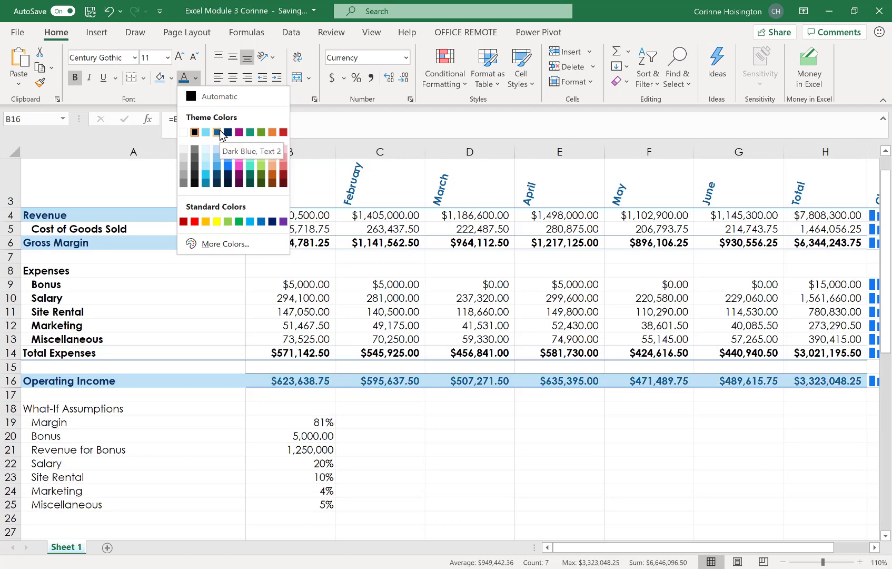
pyautogui.click(219, 132)
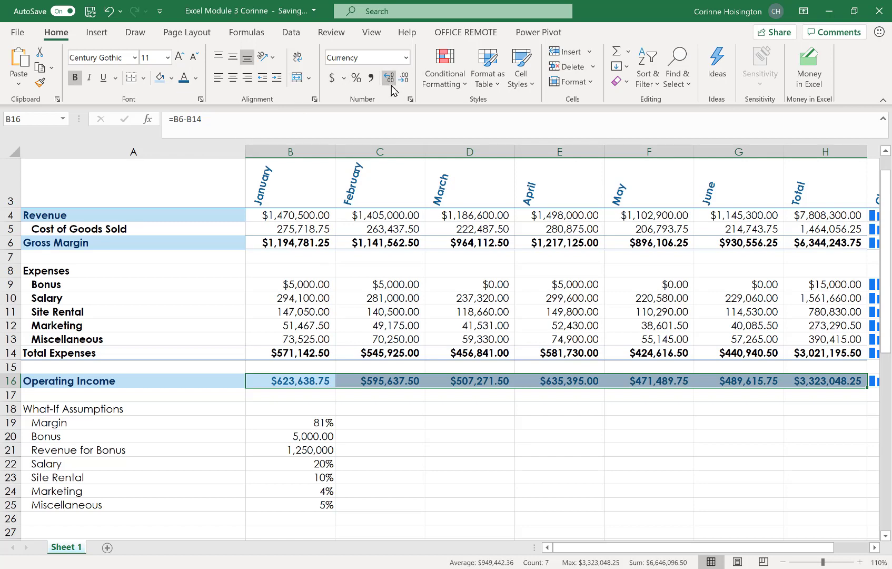
# - Format B16:H16 as Currency with the $ symbol, two decimals and red parenthesised negatives
pyautogui.click(410, 99)
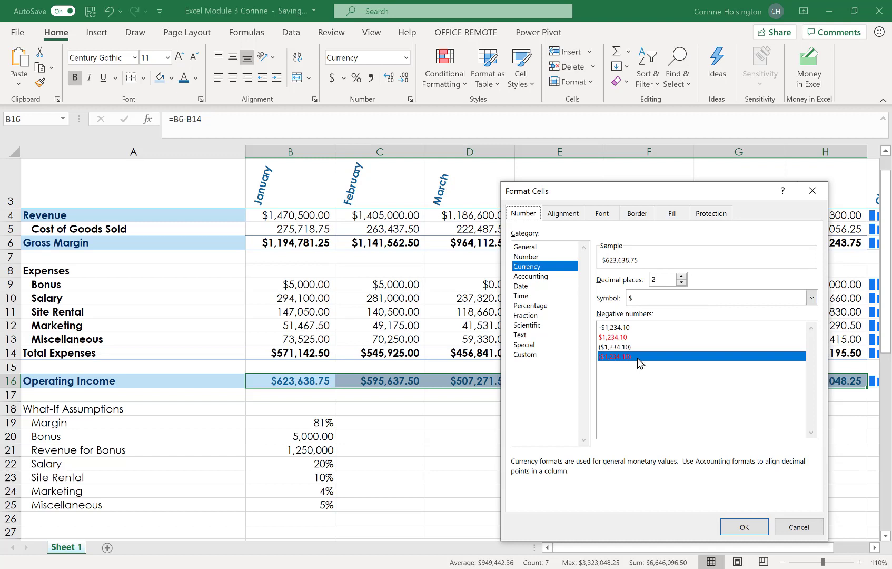
pyautogui.click(744, 528)
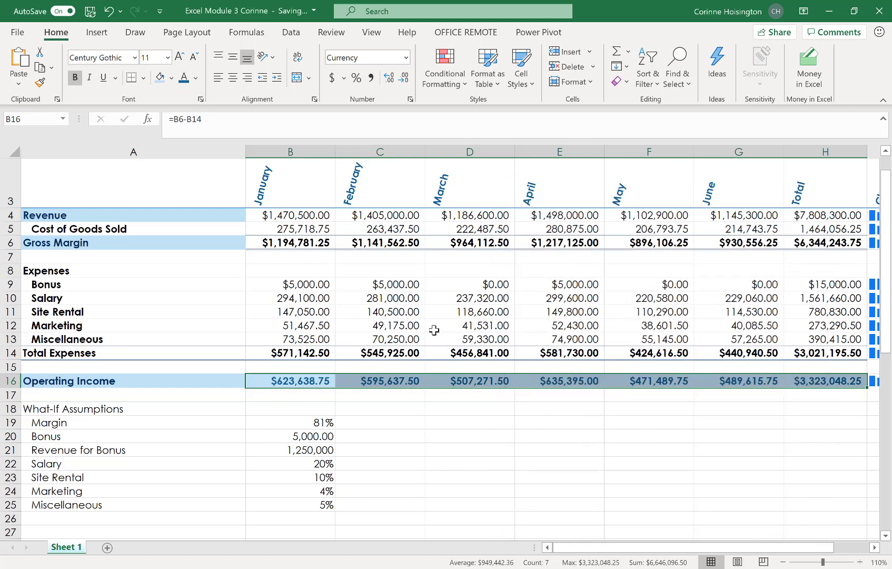
# - Set the What-If Assumptions heading in A18 to font size 9, italic and underlined
pyautogui.click(78, 410)
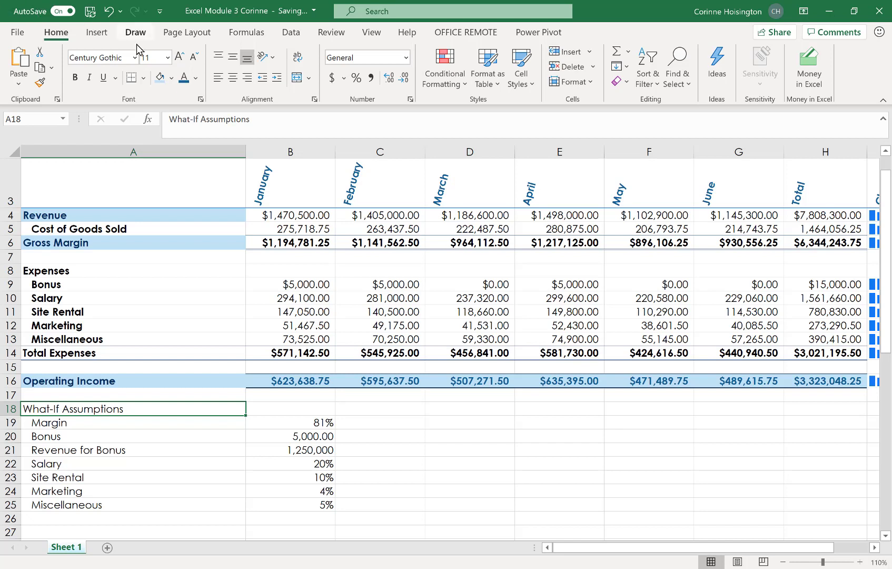
pyautogui.click(168, 58)
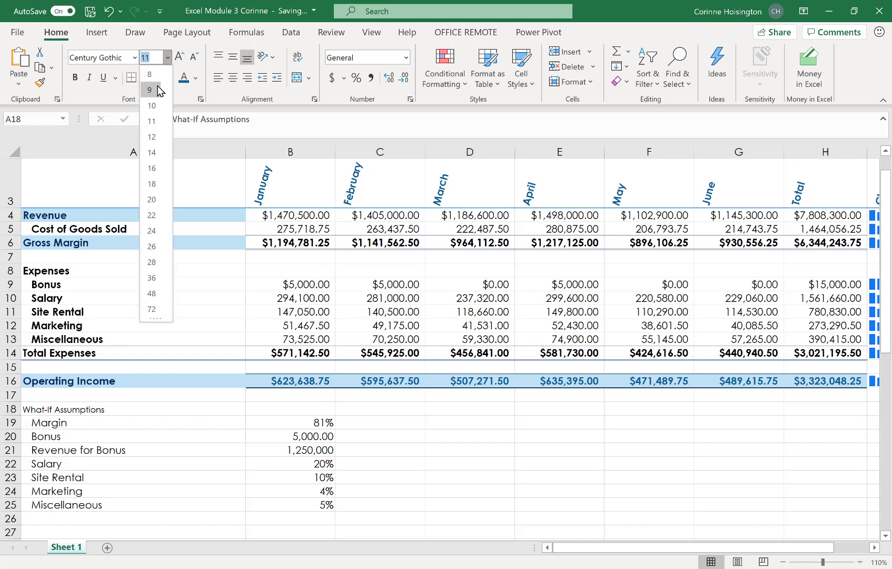
pyautogui.click(159, 93)
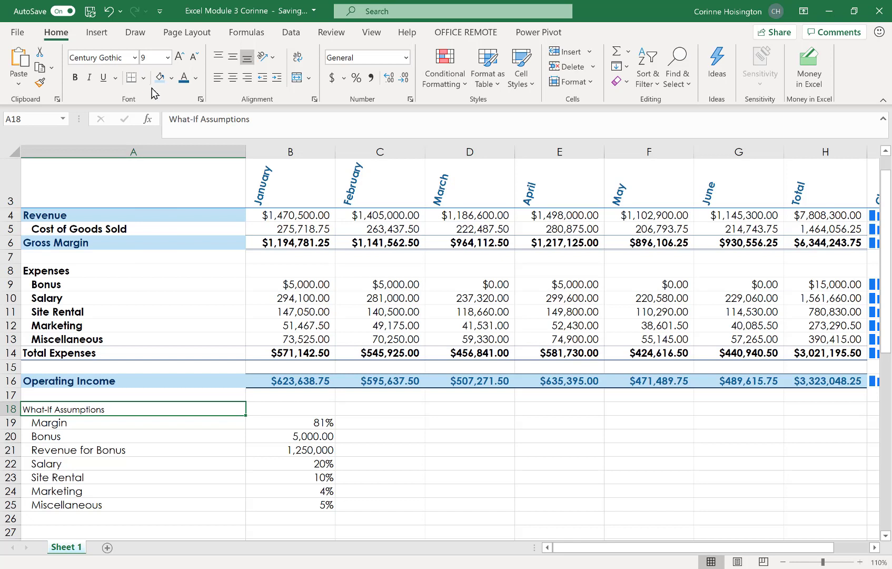
pyautogui.click(91, 80)
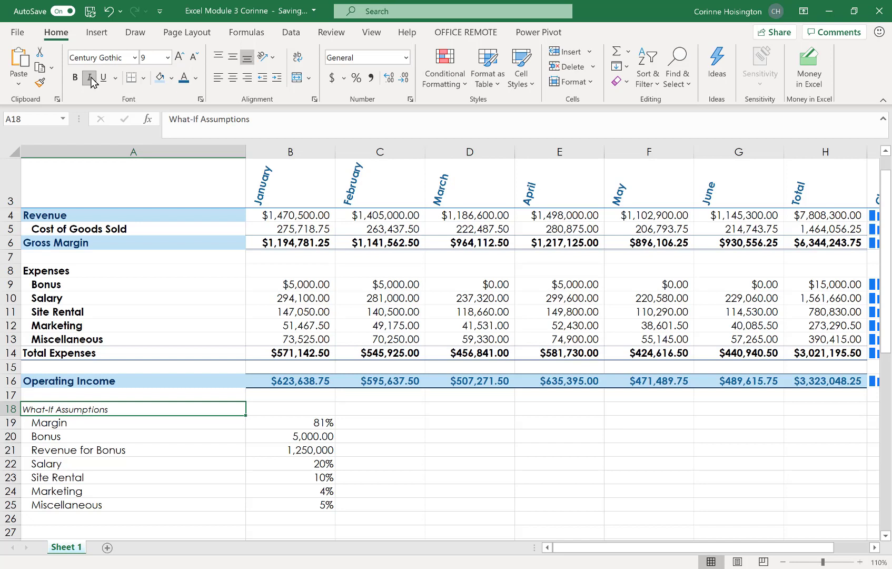
pyautogui.click(105, 82)
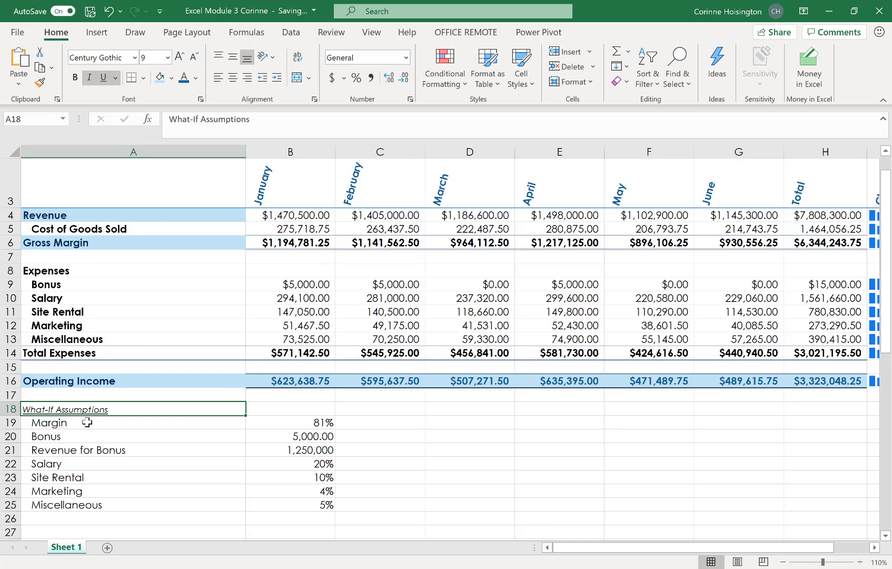
# - Set the font size of the what-if assumption labels and values in A19:B25 to 9
pyautogui.moveTo(86, 422); pyautogui.dragTo(315, 508)
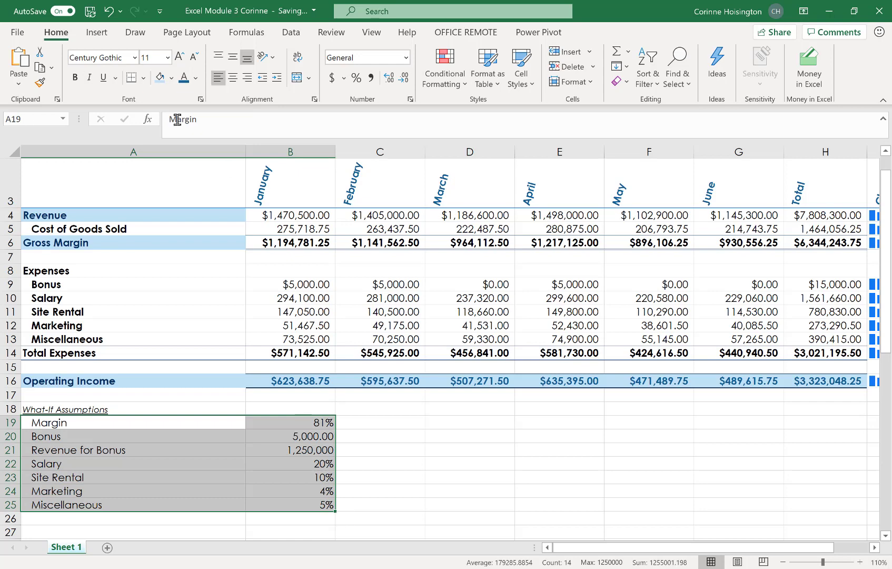
pyautogui.click(167, 63)
pyautogui.click(156, 90)
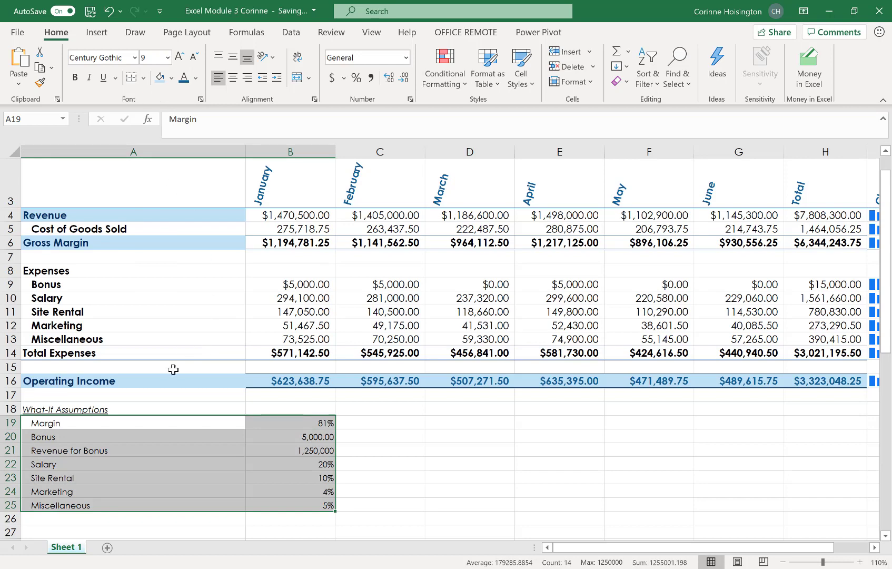
# - Fill the What-If Assumptions table A18:B25 with Dark Blue, Text 2, Lighter 80% and color its text Dark Blue, Text 2
pyautogui.moveTo(99, 407); pyautogui.dragTo(324, 505)
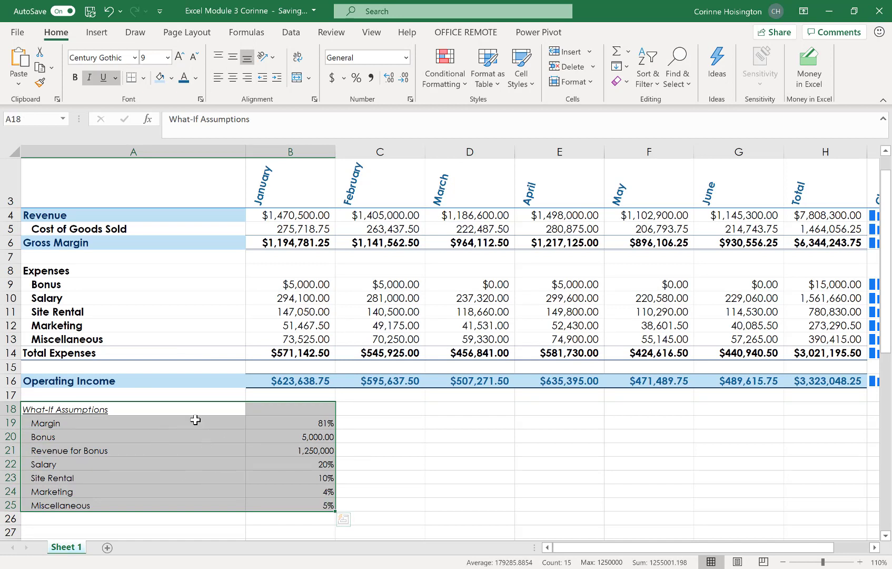
pyautogui.click(160, 78)
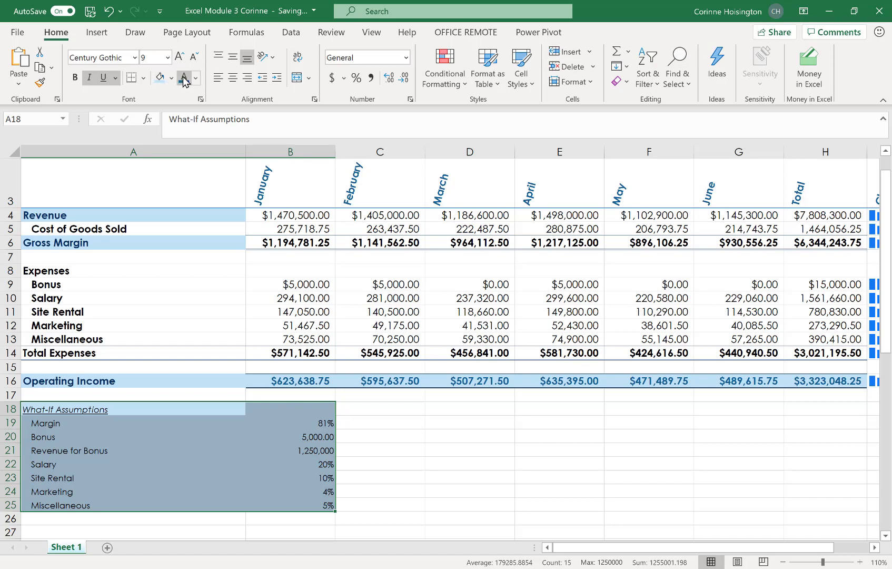
pyautogui.click(184, 78)
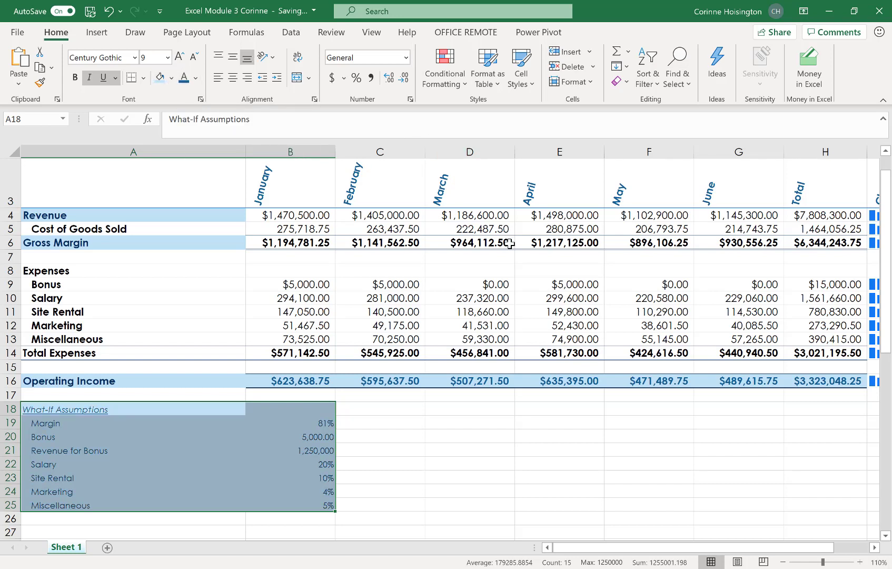
pyautogui.click(507, 440)
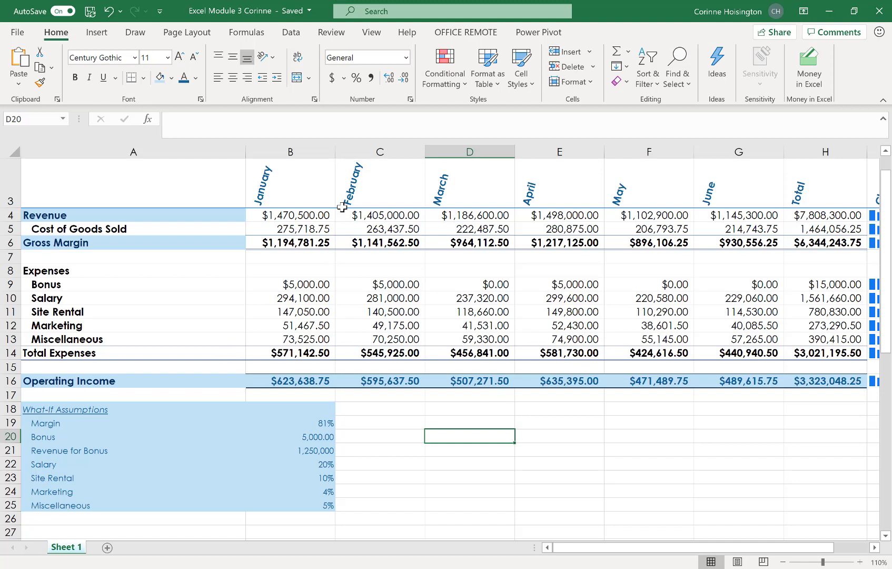
# - Insert a recommended Clustered Column chart from the month headings A3:G3 and the expense rows A9:G13
pyautogui.click(96, 179)
pyautogui.moveTo(96, 176); pyautogui.dragTo(710, 176)
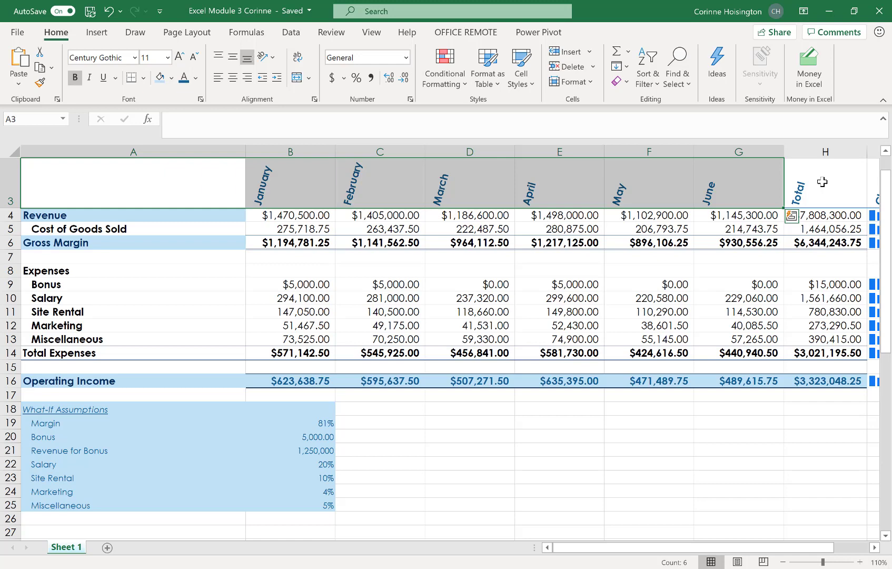
pyautogui.click(159, 187)
pyautogui.keyDown('ctrl'); pyautogui.click(54, 285); pyautogui.keyUp('ctrl')
pyautogui.moveTo(55, 285); pyautogui.dragTo(755, 341)
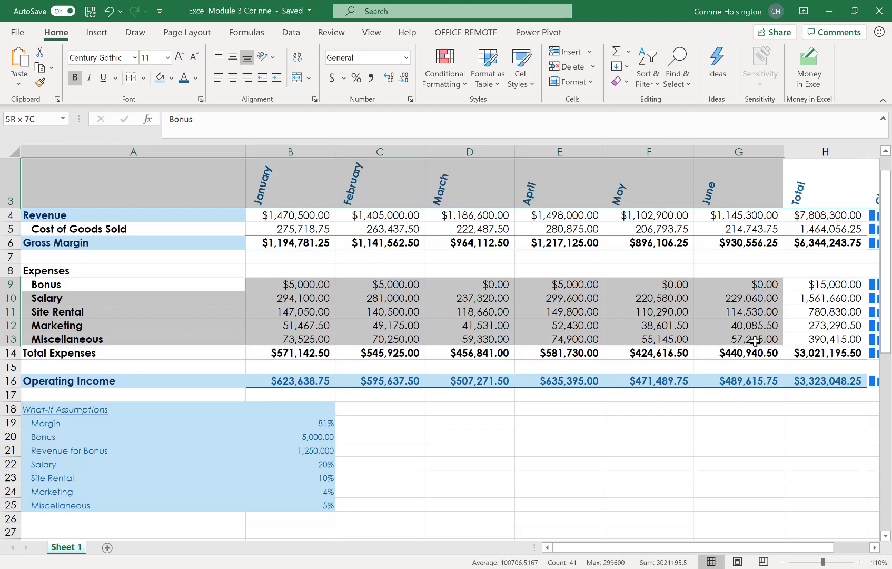
pyautogui.moveTo(755, 341); pyautogui.dragTo(755, 340)
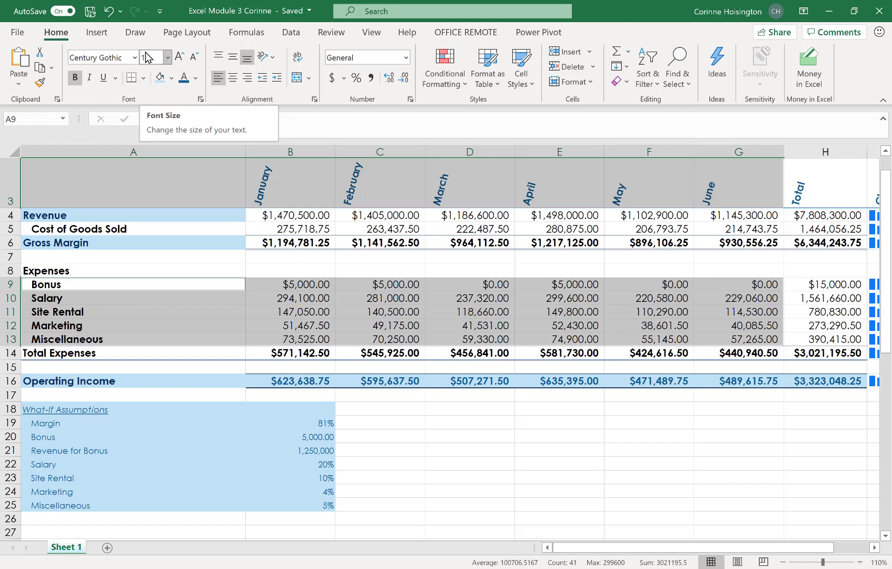
pyautogui.click(97, 34)
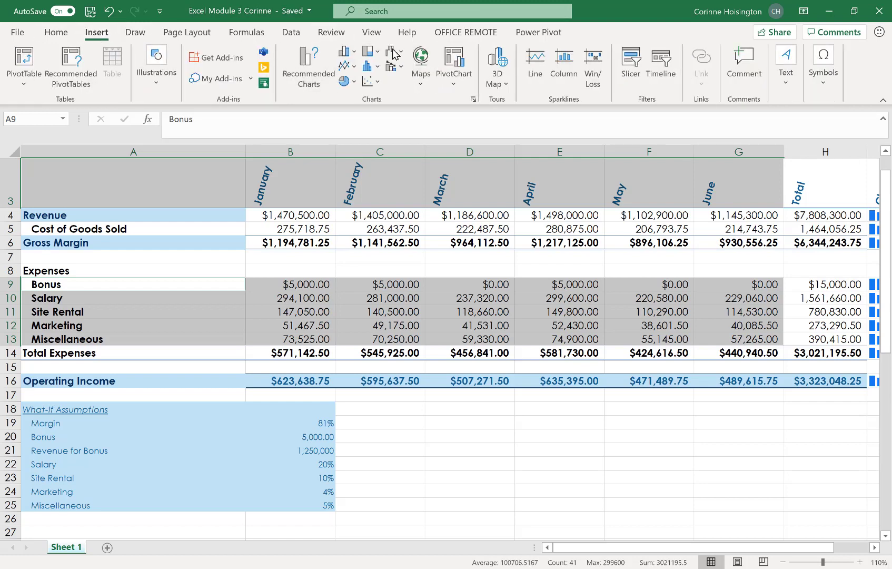
pyautogui.click(302, 76)
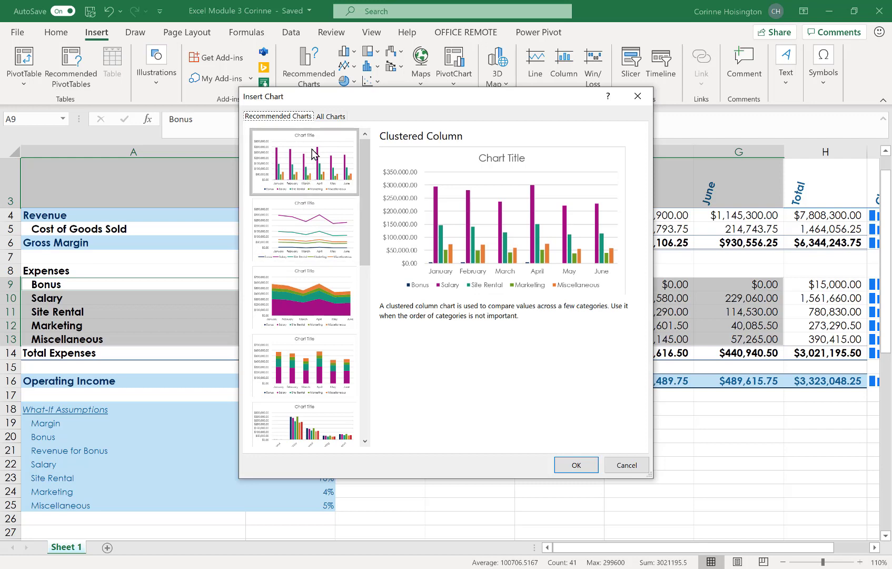
pyautogui.moveTo(361, 233); pyautogui.dragTo(391, 235)
pyautogui.click(290, 226)
pyautogui.click(286, 278)
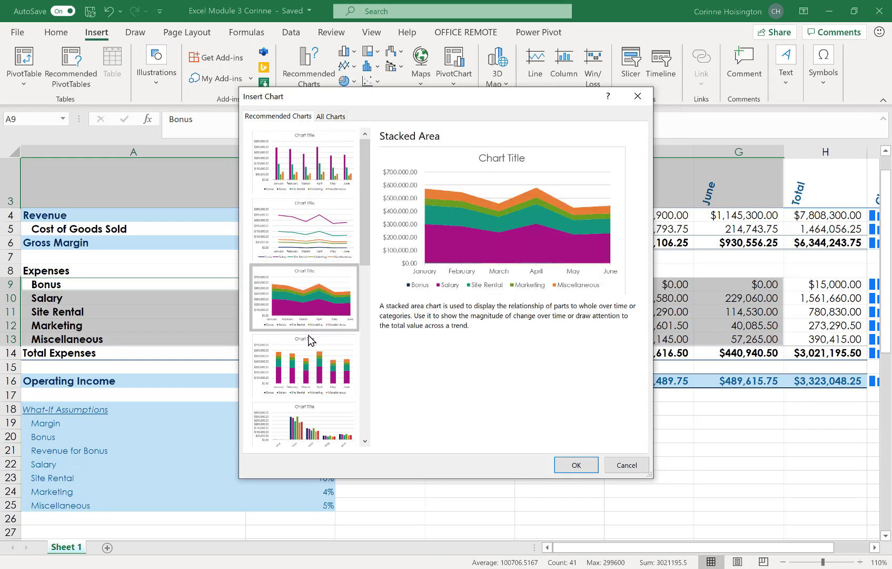
pyautogui.click(311, 363)
pyautogui.click(295, 164)
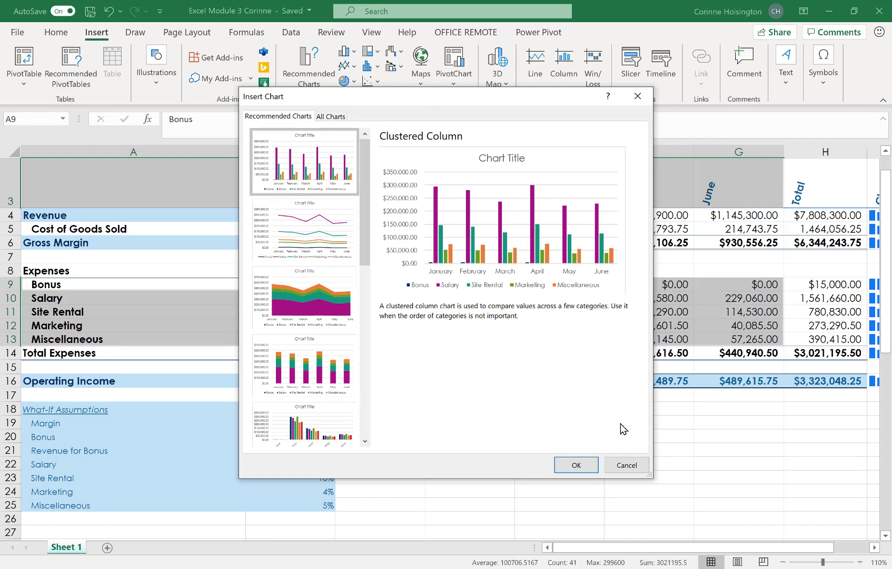
pyautogui.click(586, 468)
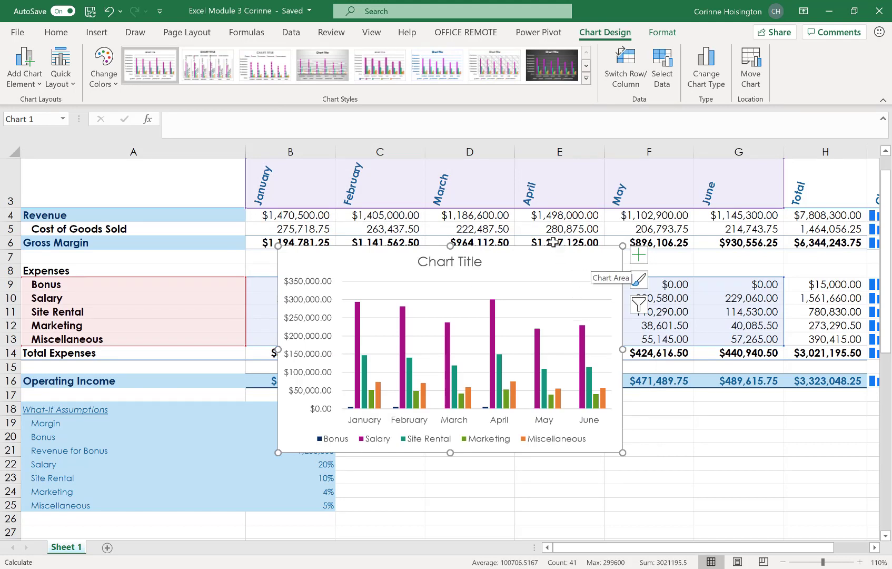
# - Move the chart to a new sheet named Expense Chart Sheet
pyautogui.click(759, 78)
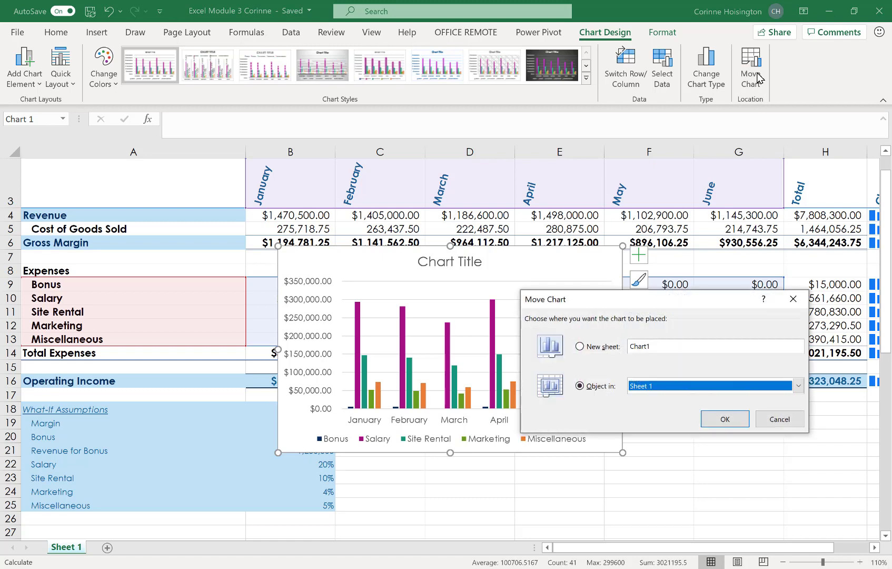
pyautogui.click(580, 347)
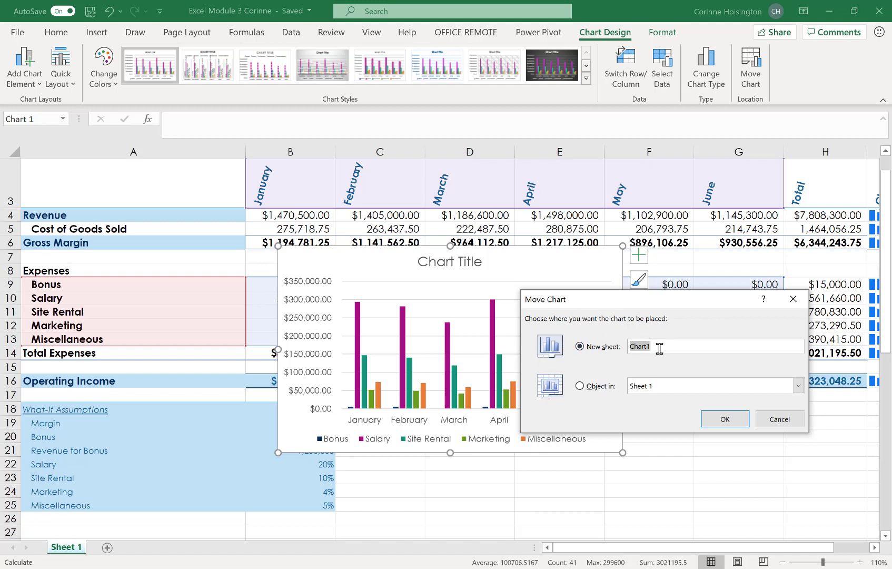
pyautogui.write('Expense Chart Sheet')
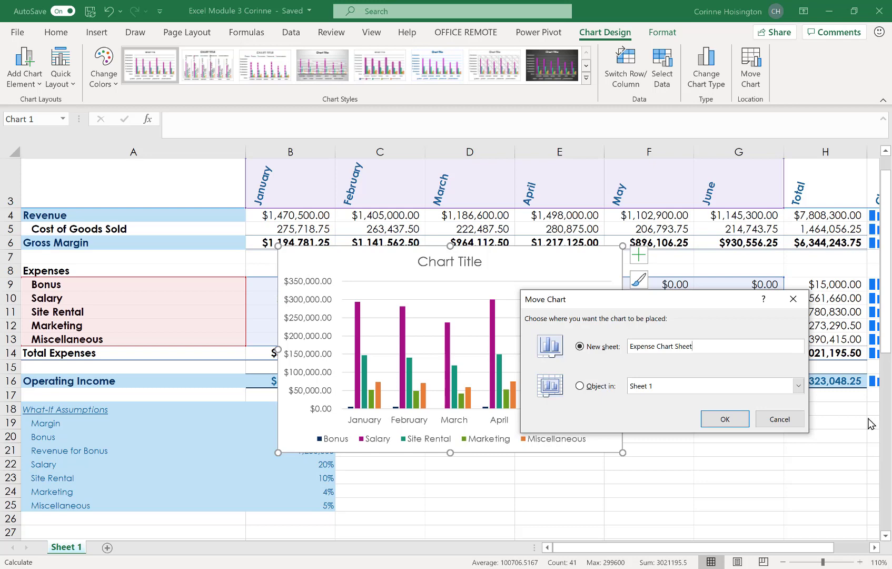
pyautogui.click(725, 419)
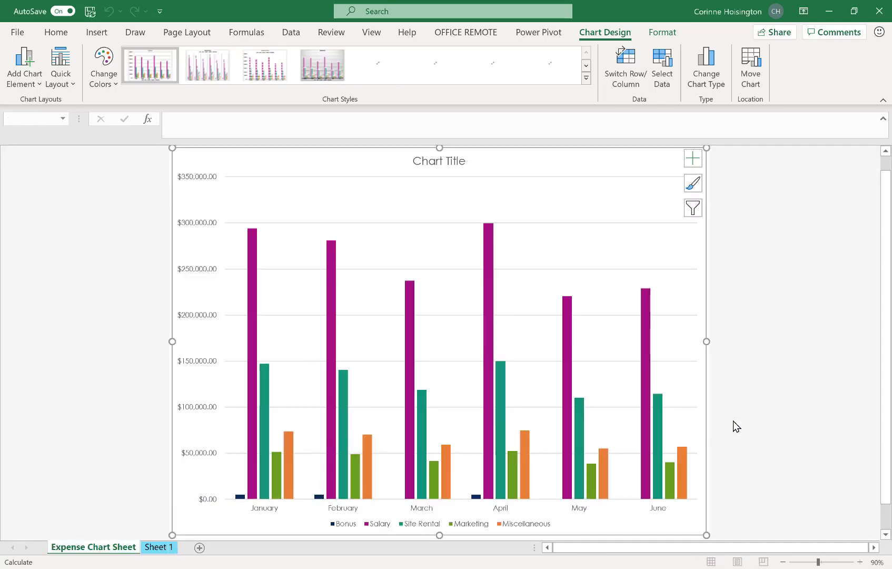
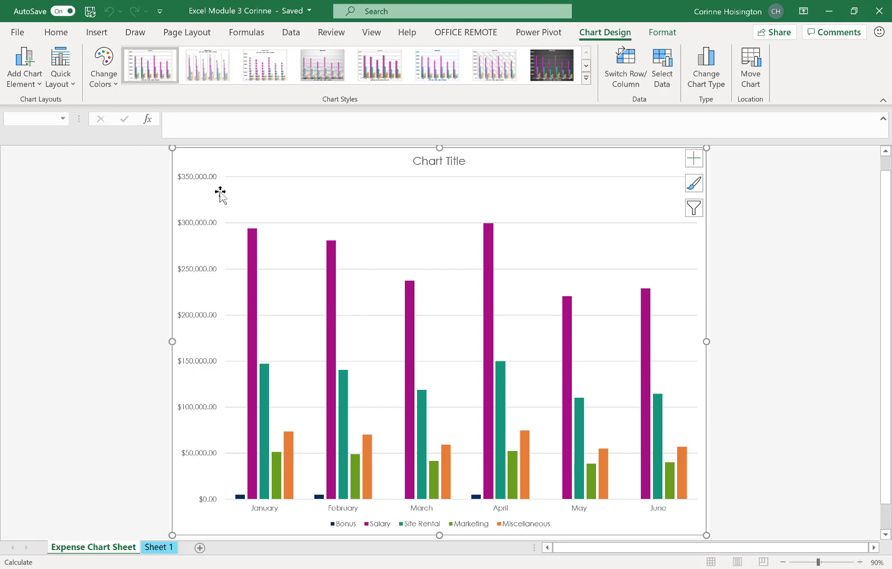
# - Replace the chart title text with Six-Month Projected Expenses
pyautogui.click(435, 164)
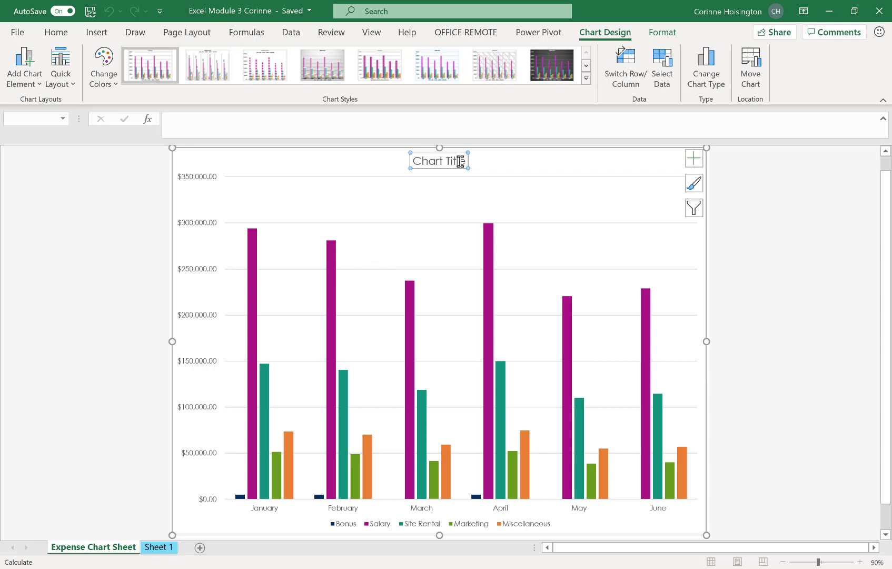
pyautogui.moveTo(467, 161); pyautogui.dragTo(425, 163)
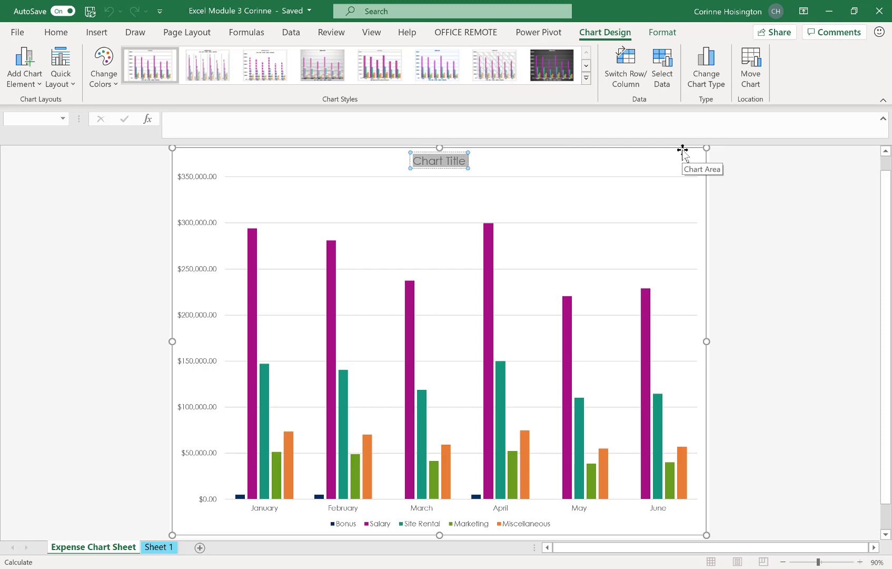
pyautogui.write('Si')
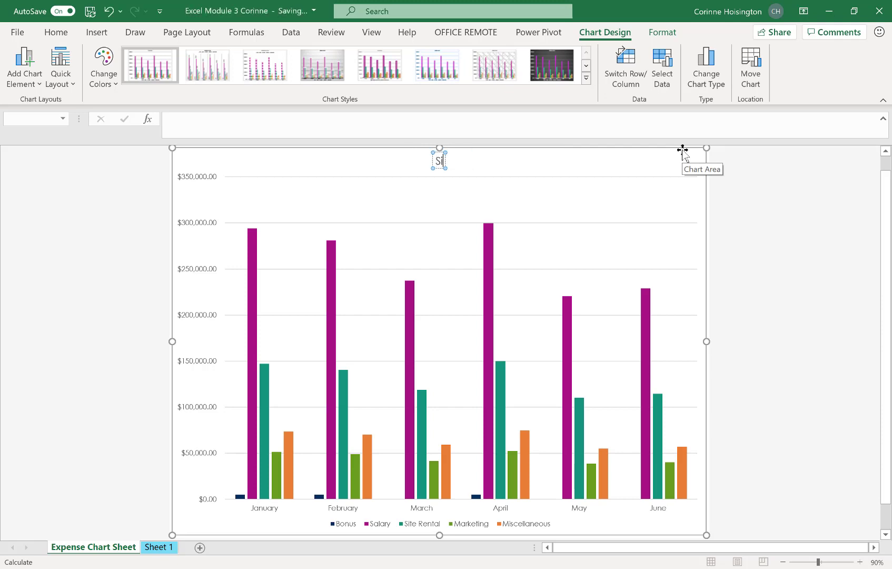
pyautogui.write('x-Month Projecte')
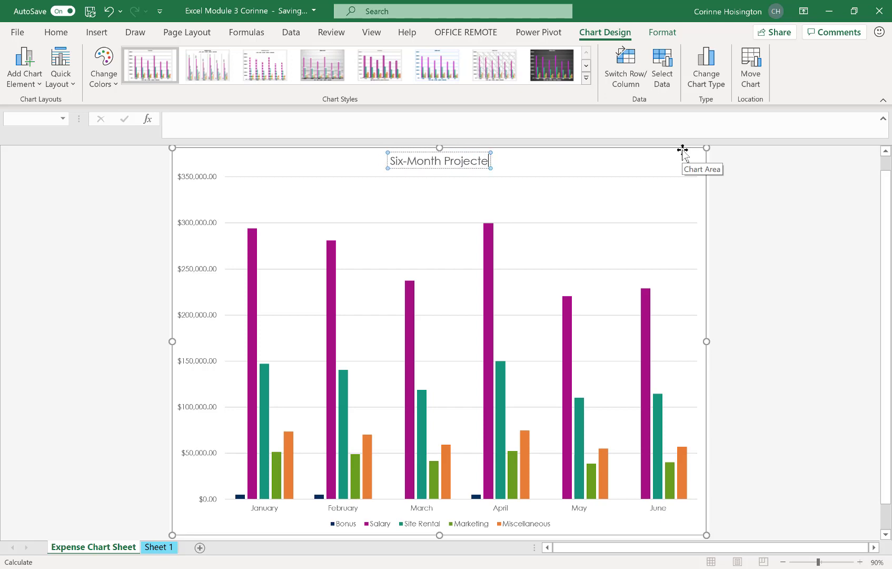
pyautogui.write('d Expense')
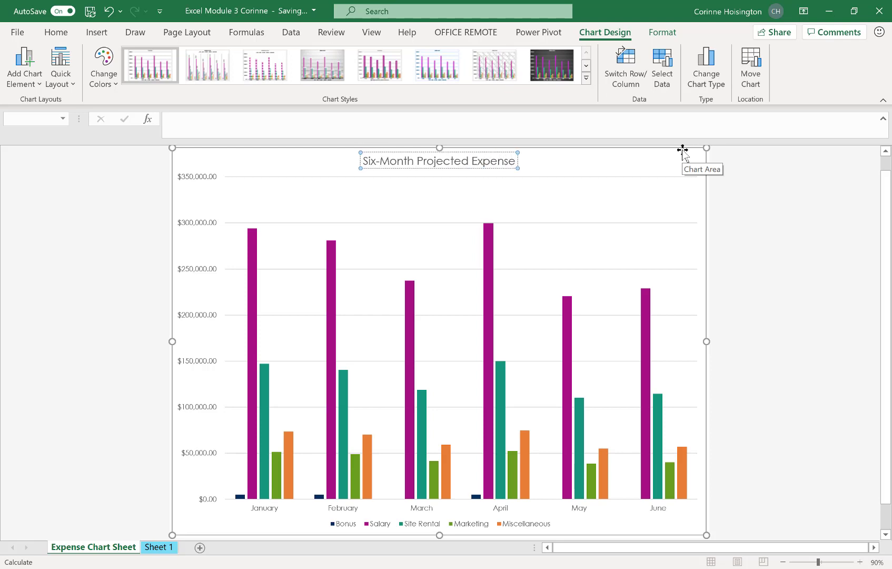
pyautogui.write('s')
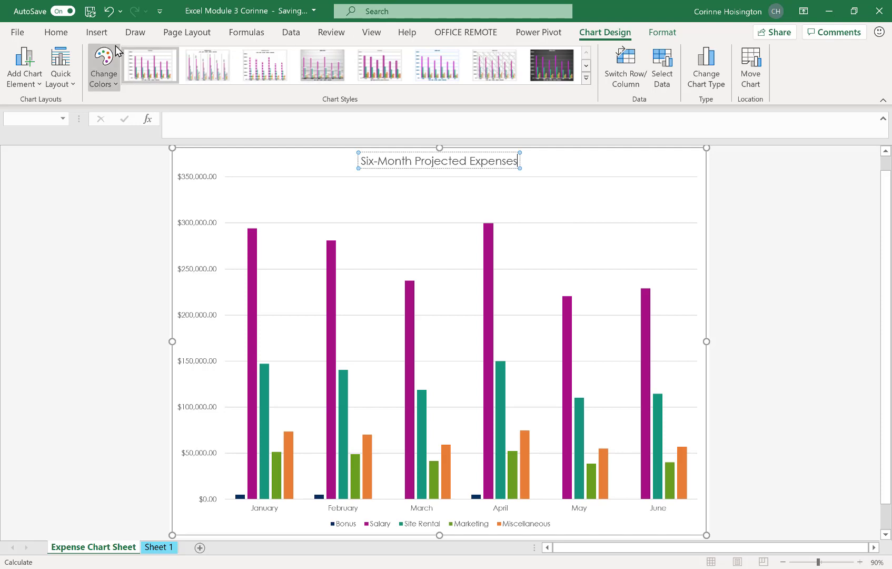
# - Underline the whole chart title
pyautogui.click(56, 33)
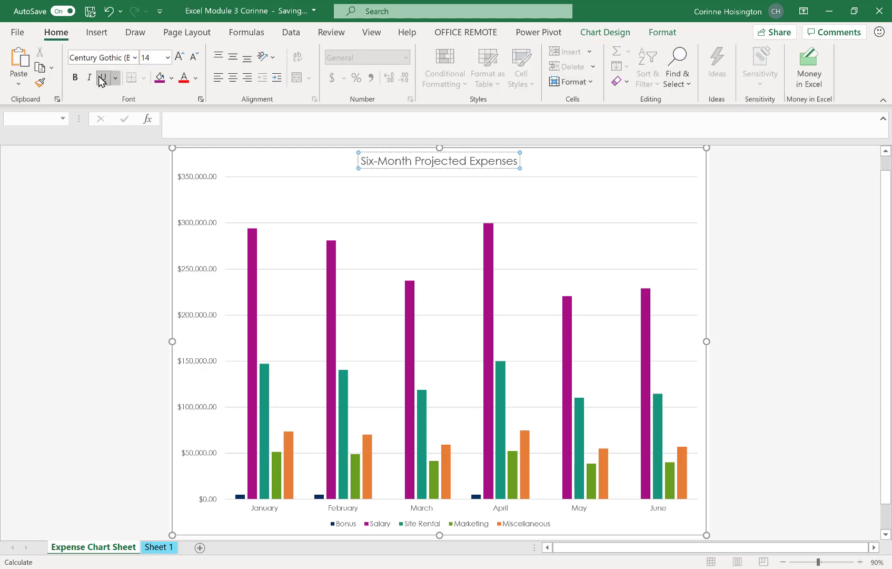
pyautogui.click(105, 79)
pyautogui.moveTo(360, 160); pyautogui.dragTo(511, 158)
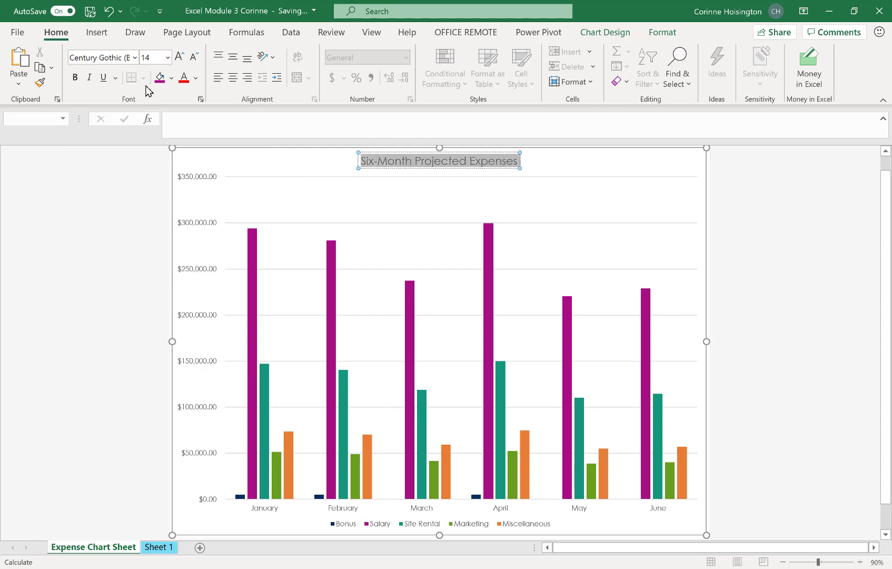
pyautogui.click(105, 79)
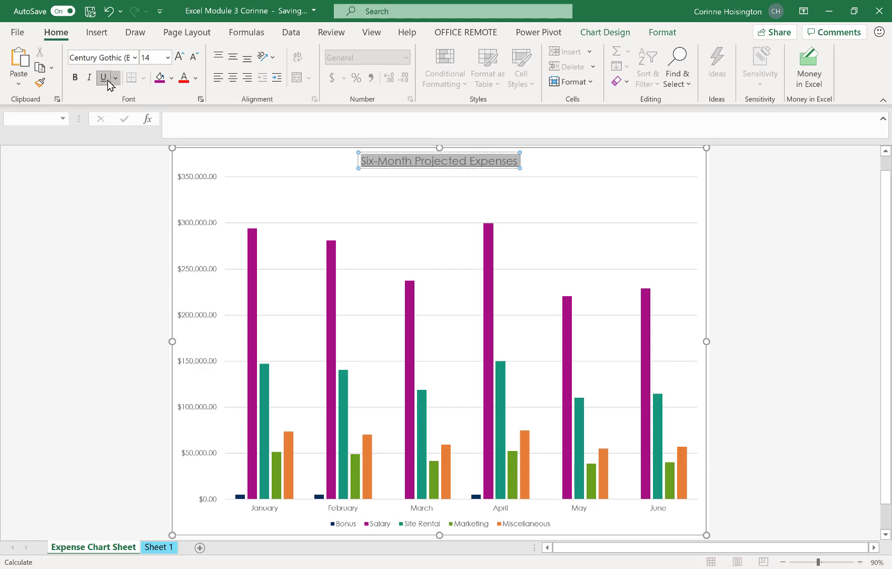
pyautogui.click(752, 218)
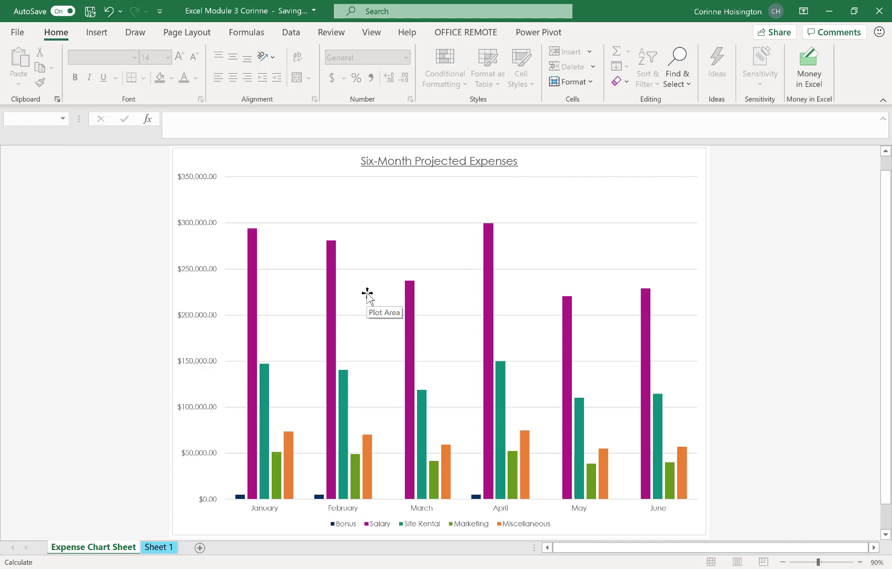
# - Add data labels to the expense chart's columns at the Outside End position
pyautogui.click(548, 239)
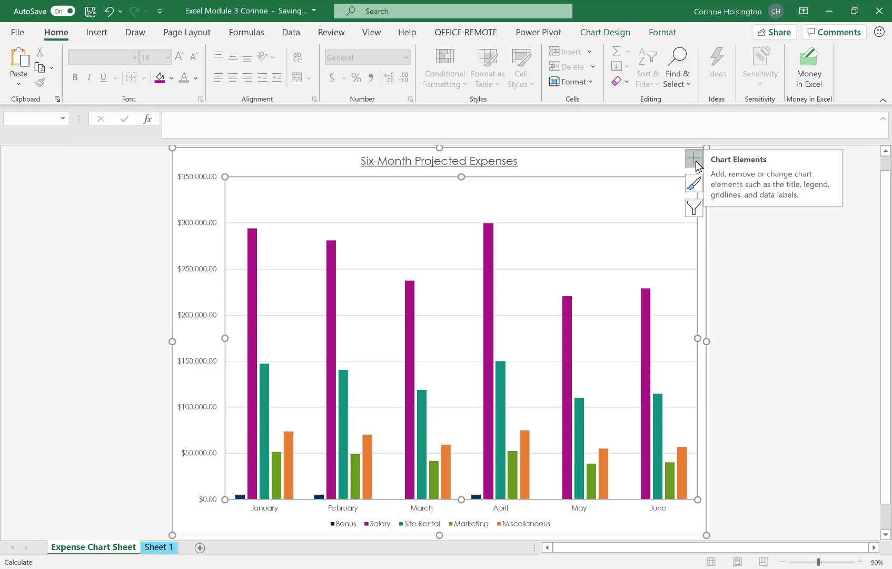
pyautogui.click(694, 158)
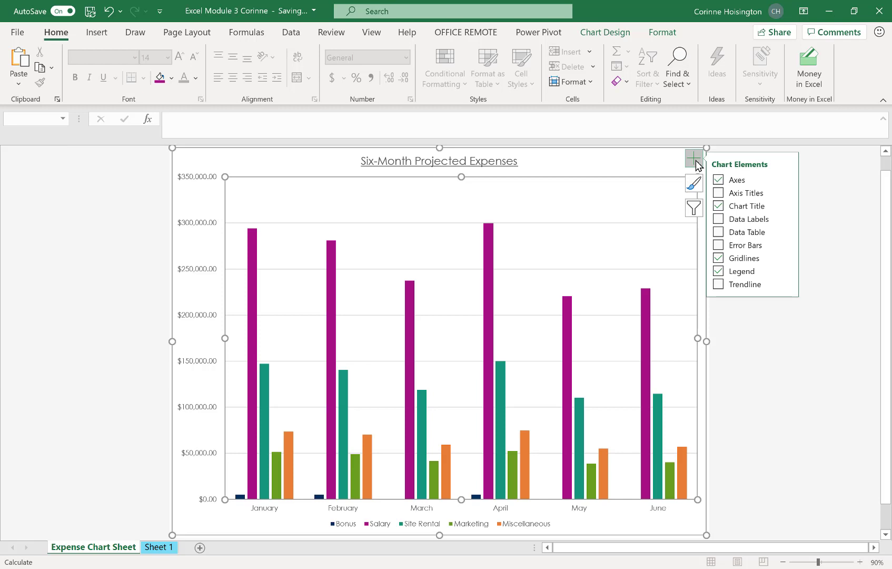
pyautogui.click(720, 220)
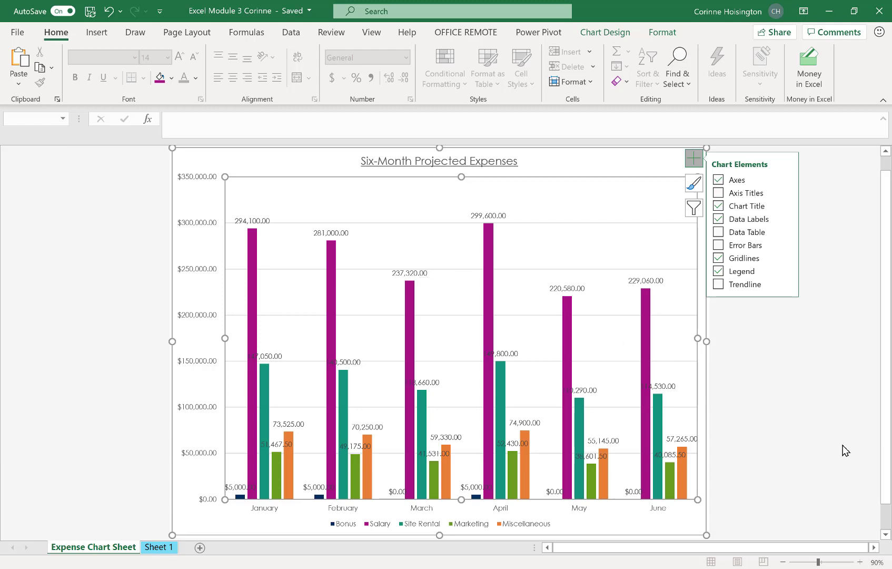
pyautogui.click(787, 220)
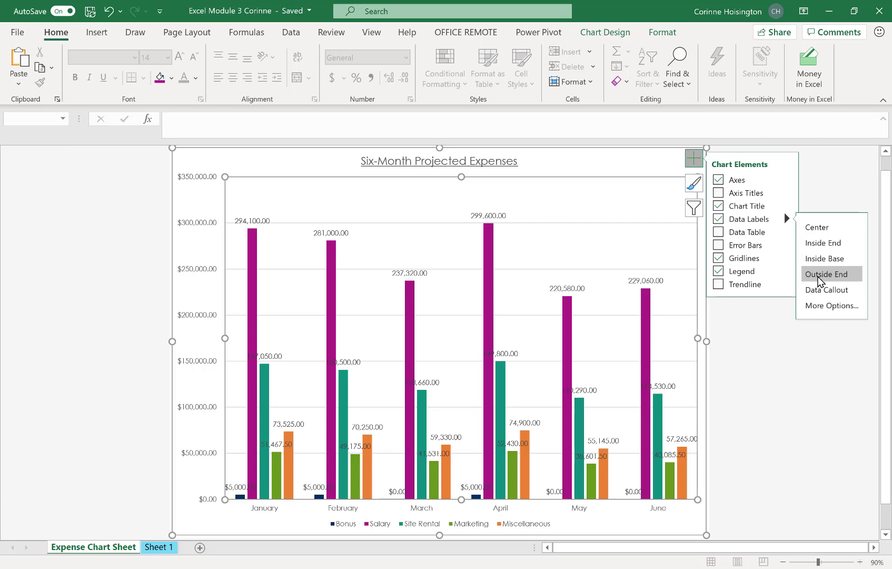
pyautogui.click(818, 279)
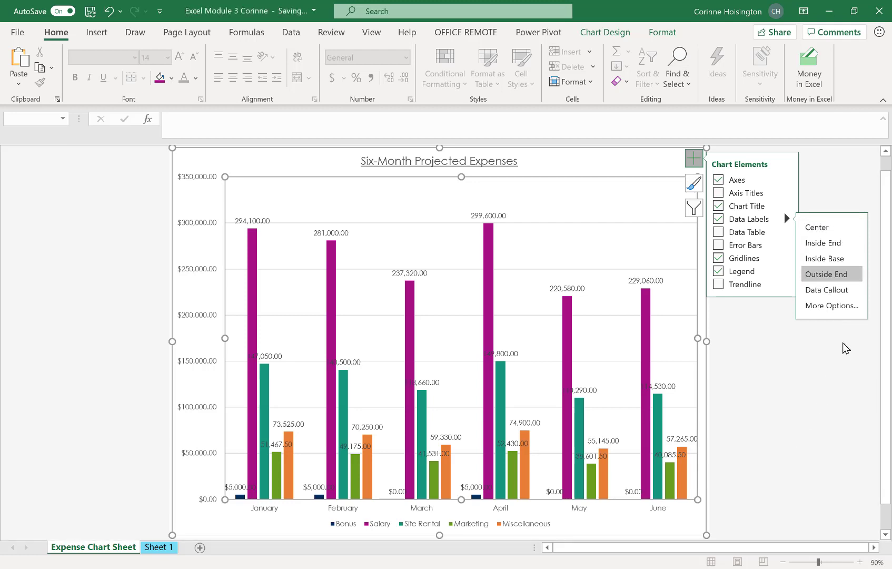
pyautogui.click(832, 408)
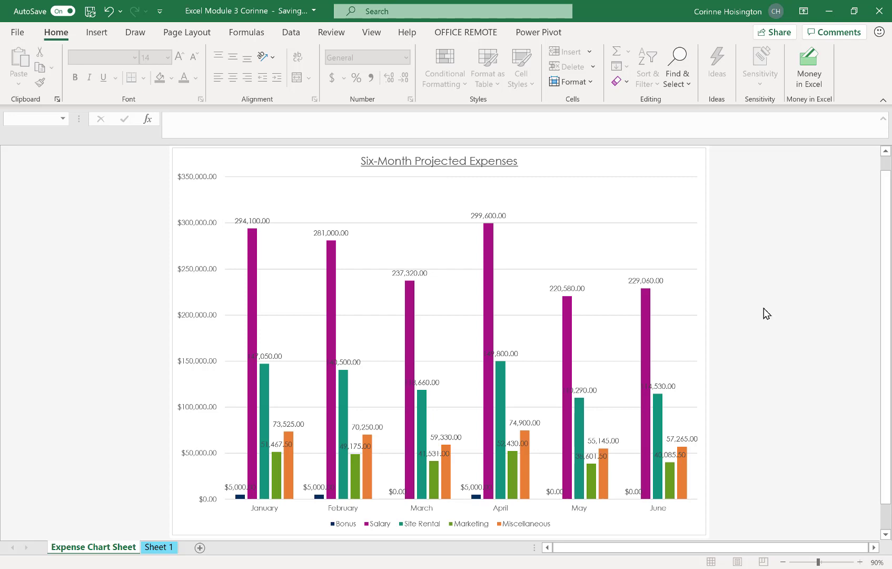
# - Filter the Bonus and Salary series out of the expense chart and apply the filter
pyautogui.click(573, 229)
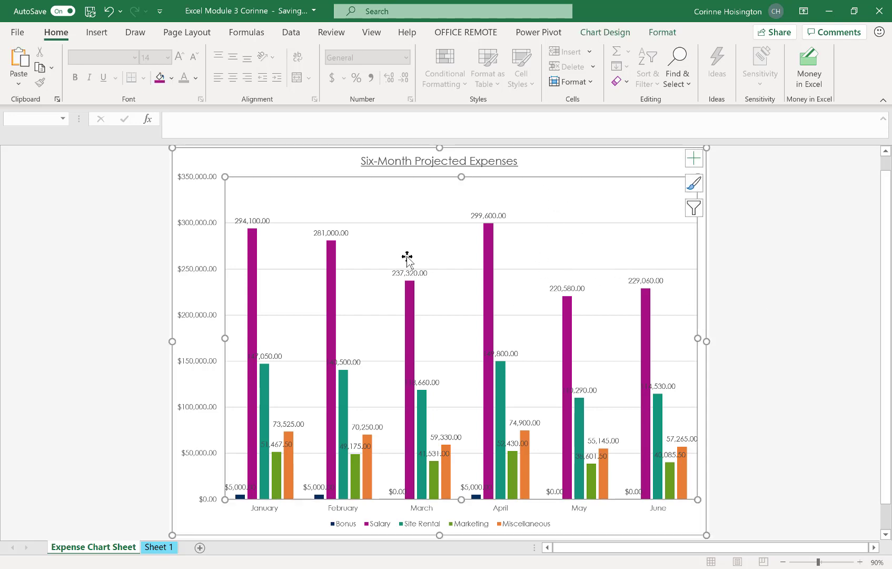
pyautogui.click(694, 209)
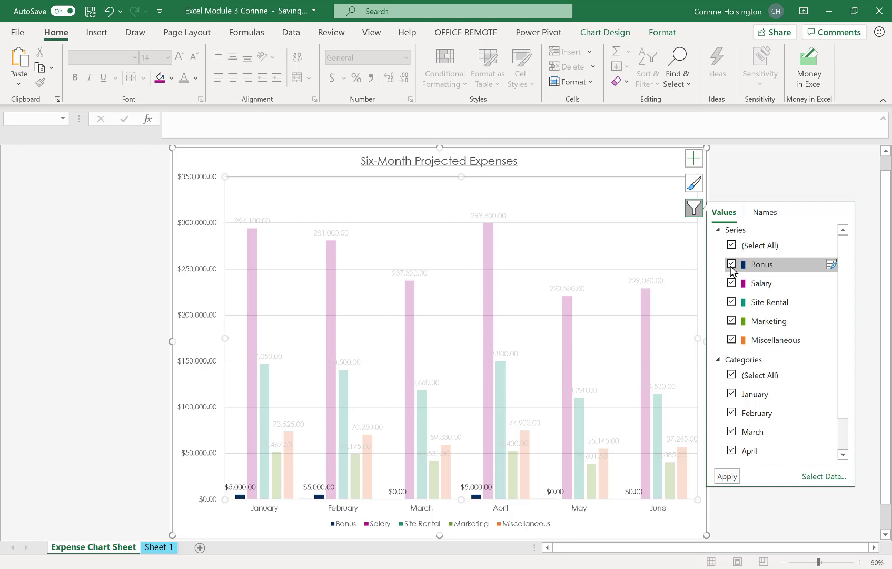
pyautogui.click(731, 269)
pyautogui.click(731, 285)
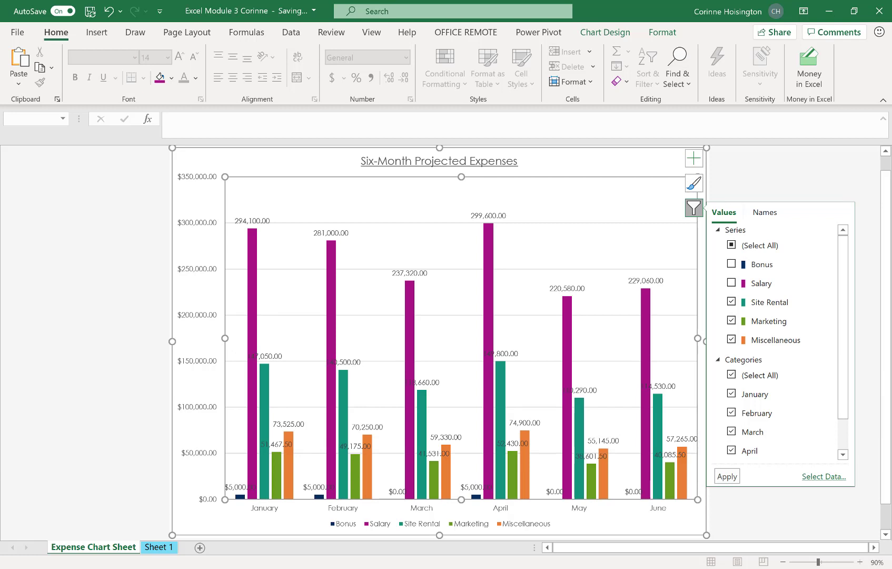
pyautogui.click(726, 477)
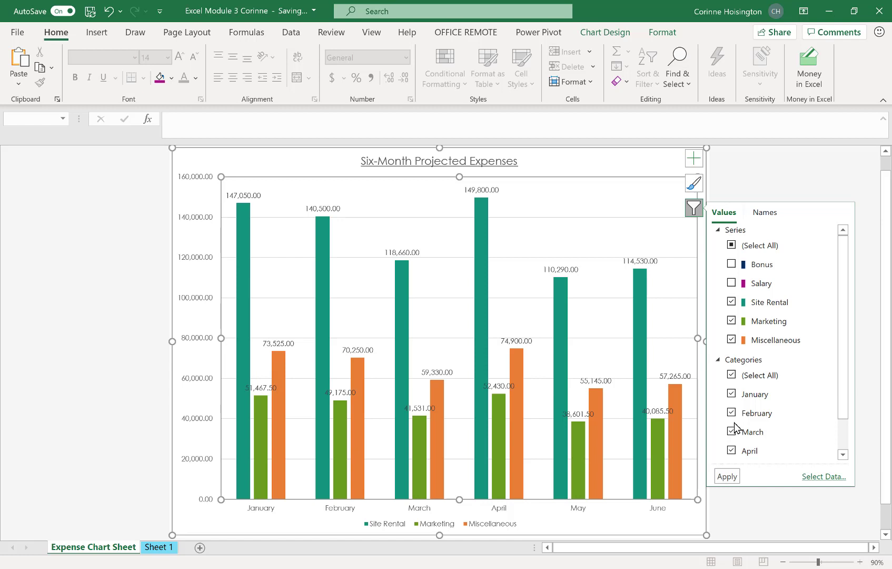
# - Add axis titles to the expense chart, keeping only the Primary Vertical title and removing the Primary Horizontal one
pyautogui.click(699, 153)
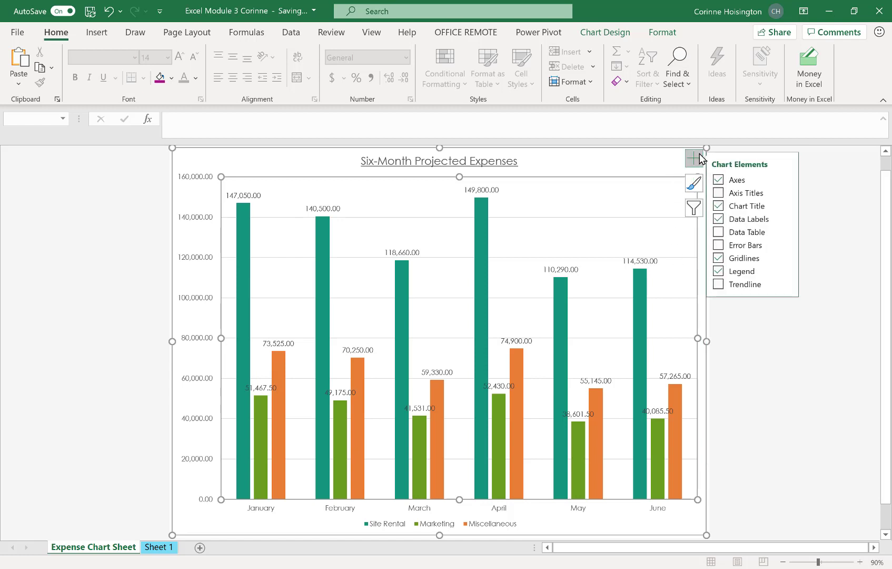
pyautogui.click(719, 193)
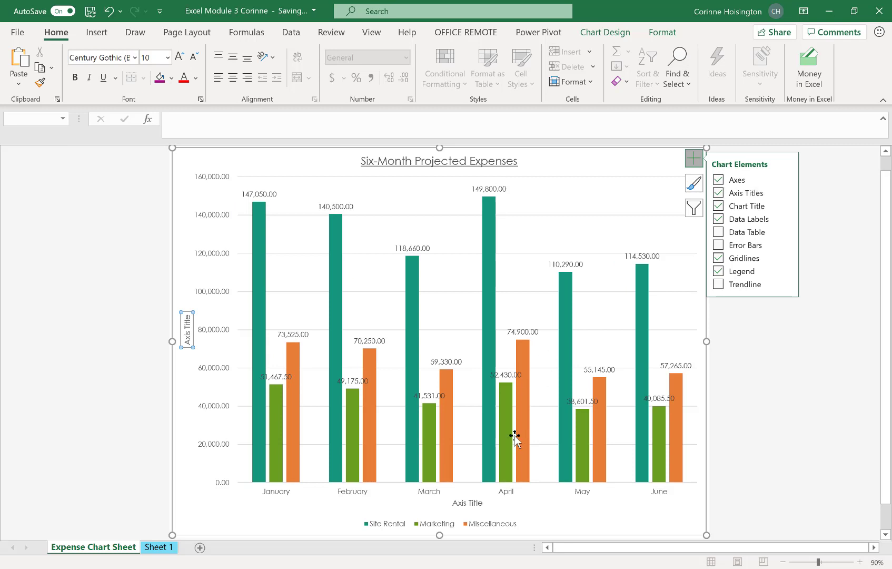
pyautogui.click(788, 195)
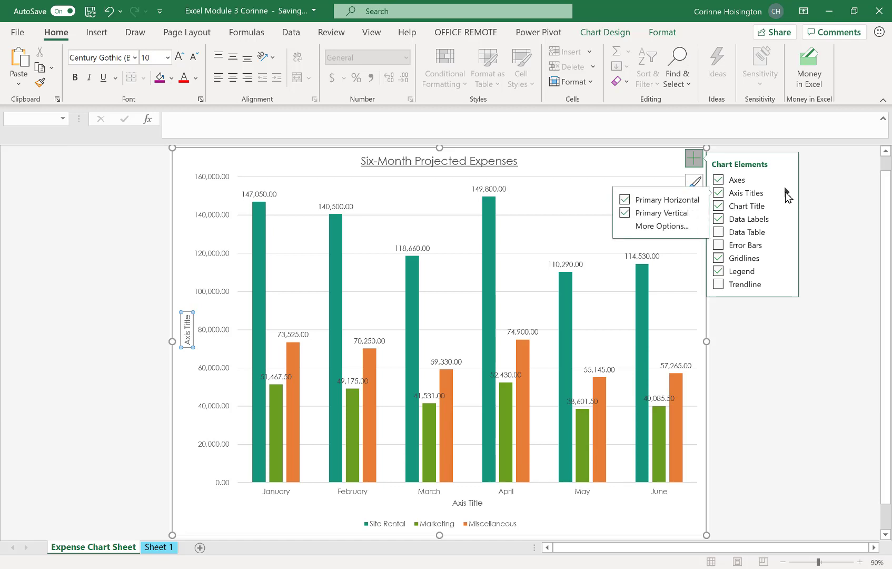
pyautogui.click(624, 203)
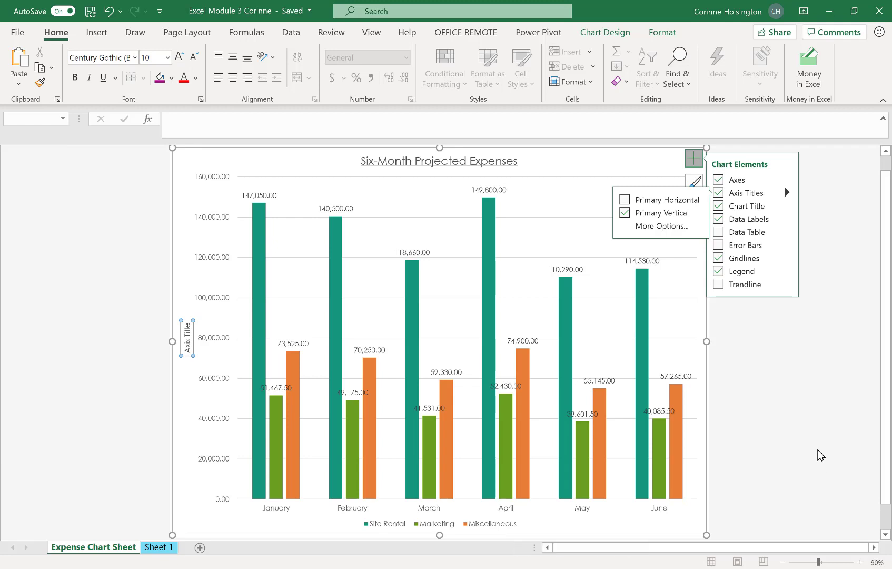
pyautogui.click(818, 454)
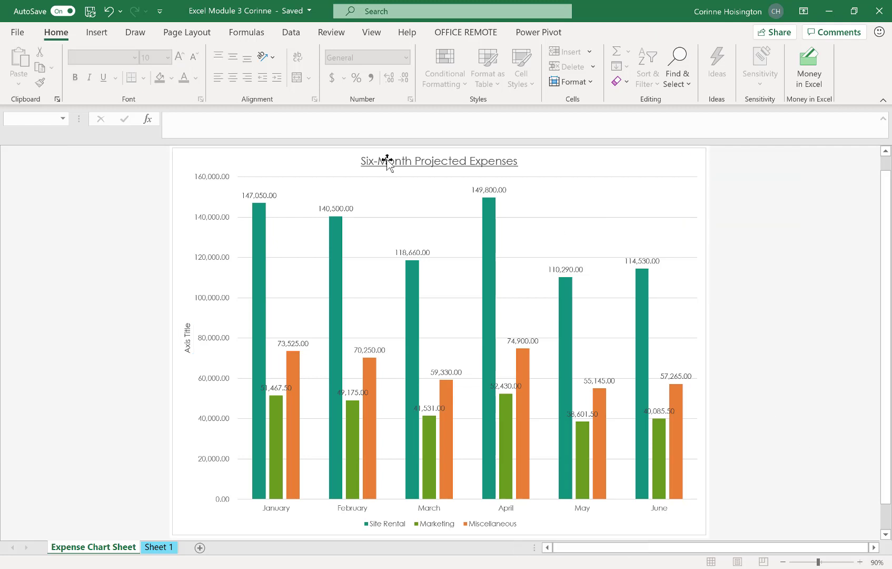
# - Set the text direction of the vertical axis title to Horizontal
pyautogui.click(182, 333)
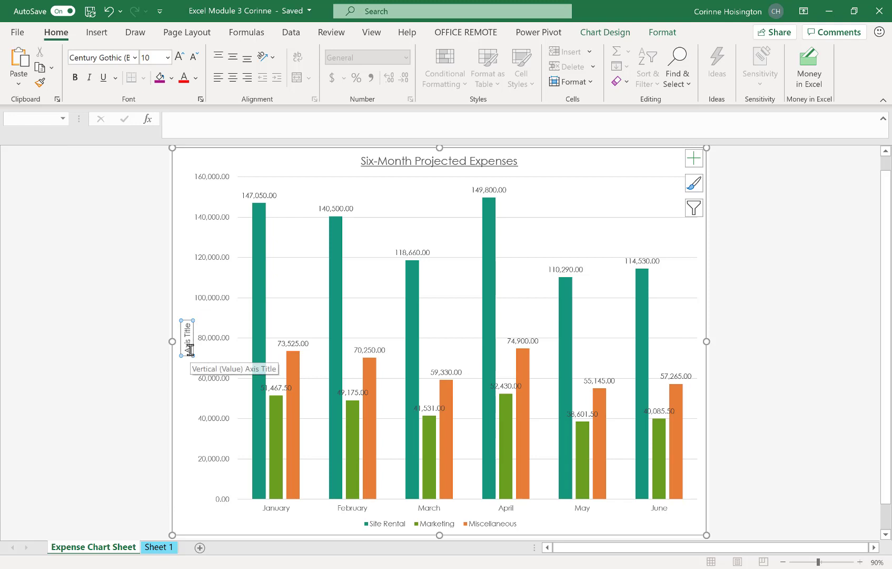
pyautogui.moveTo(188, 349); pyautogui.dragTo(189, 322)
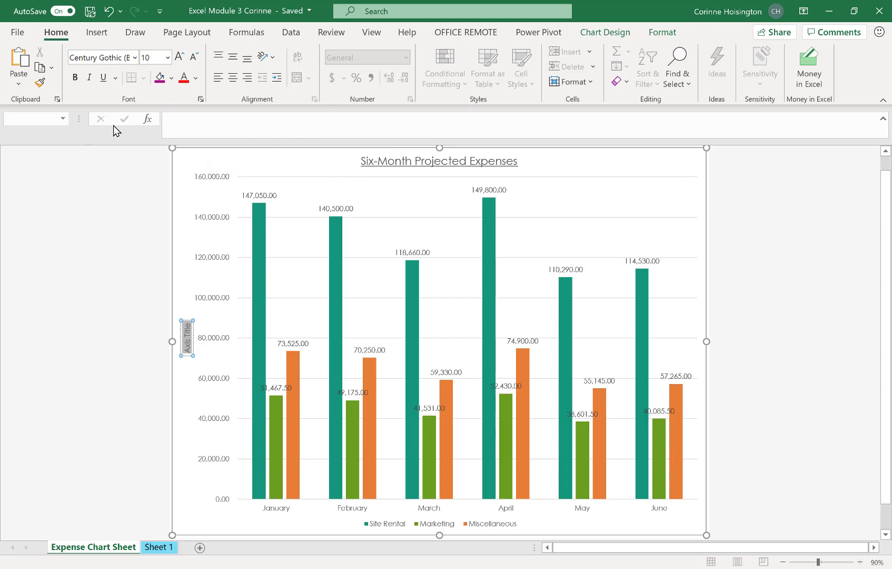
pyautogui.rightClick(186, 339)
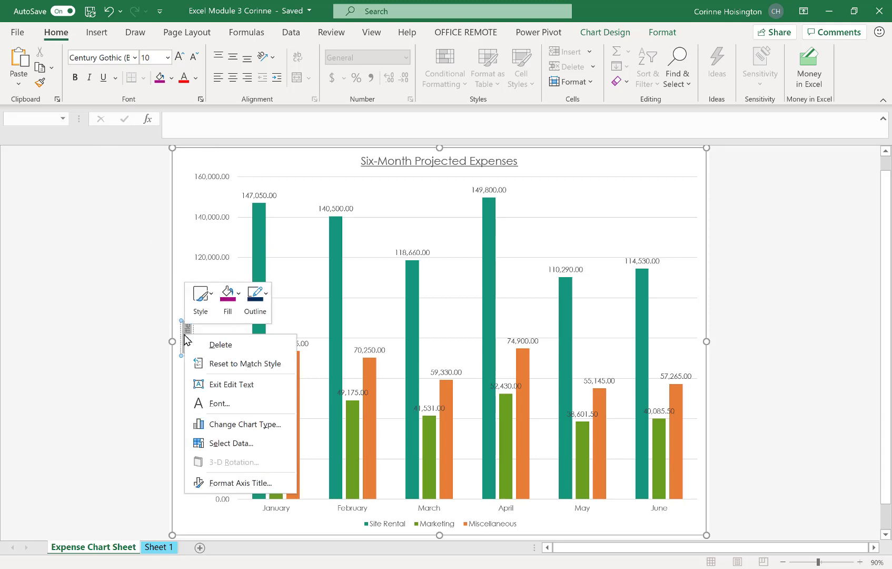
pyautogui.click(255, 483)
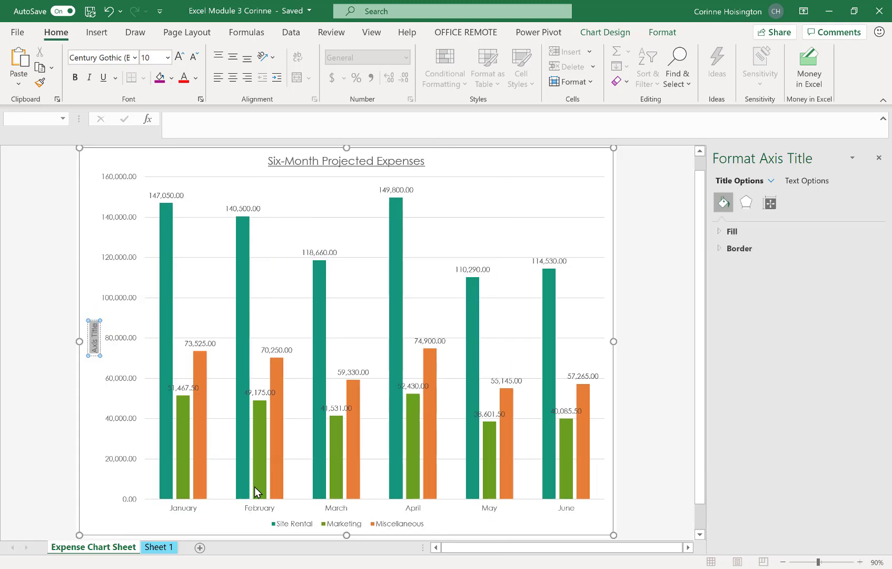
pyautogui.click(770, 205)
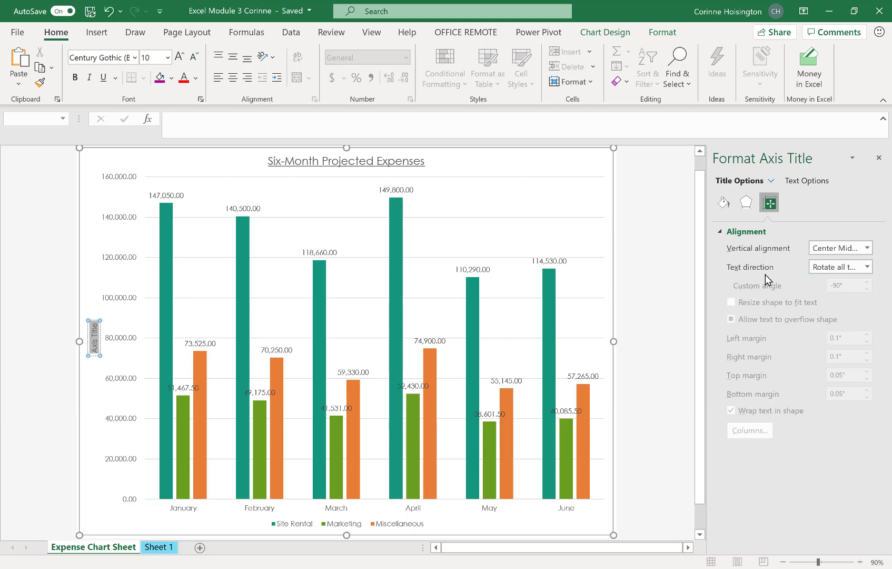
pyautogui.click(867, 267)
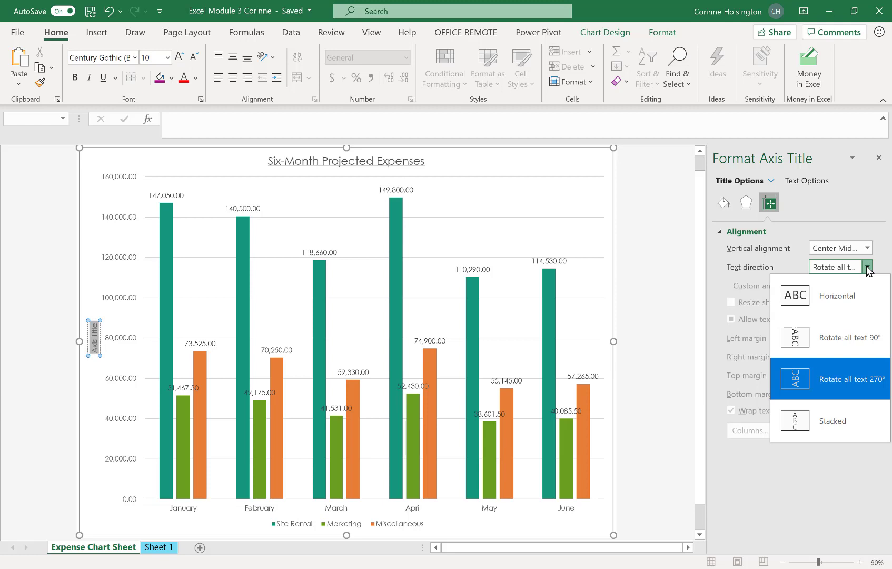
pyautogui.click(807, 299)
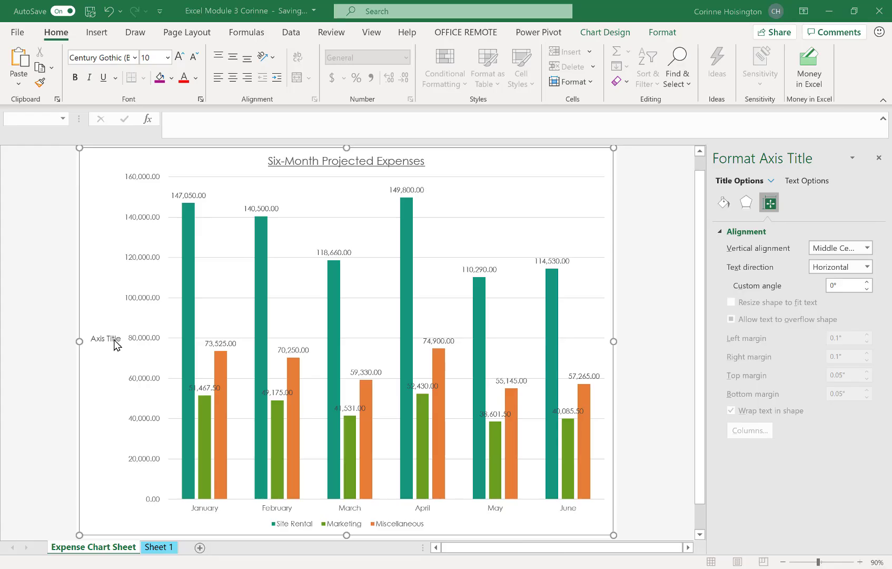
# - Replace the vertical axis title text with $ and close the axis title formatting options
pyautogui.click(115, 338)
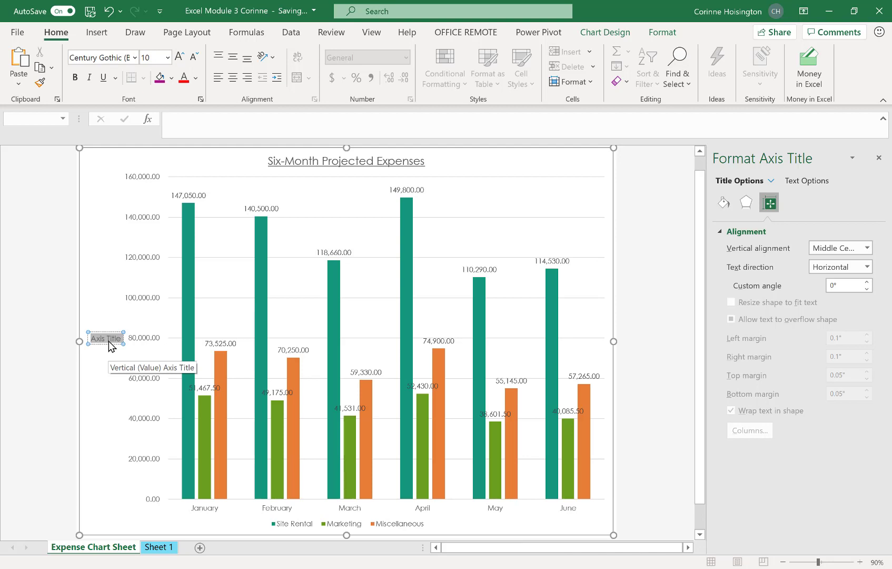
pyautogui.write('$')
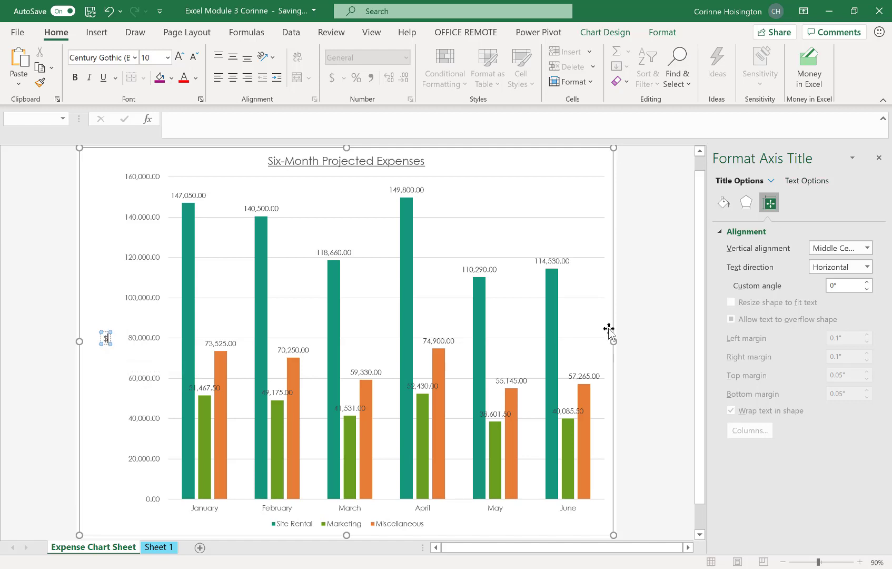
pyautogui.click(879, 158)
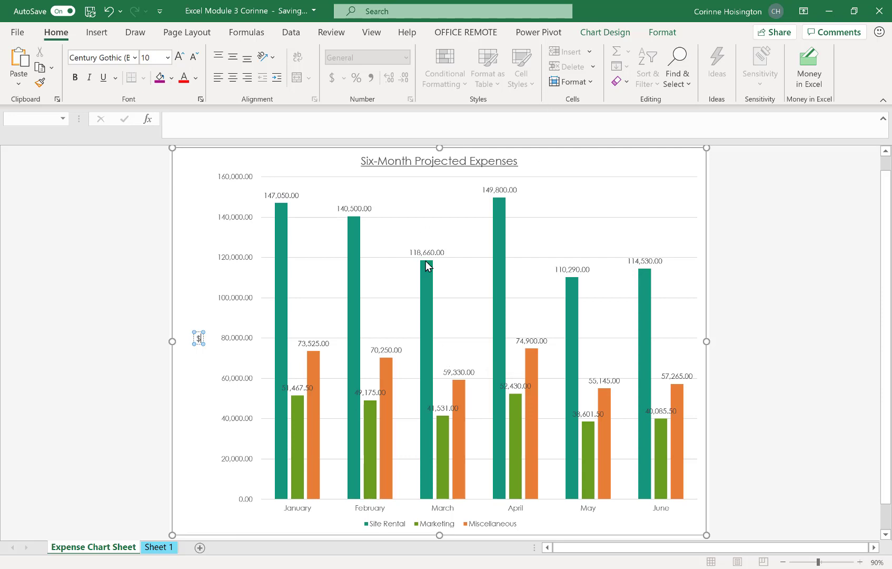
# - Apply the Style 6 chart style to the expense chart
pyautogui.click(435, 284)
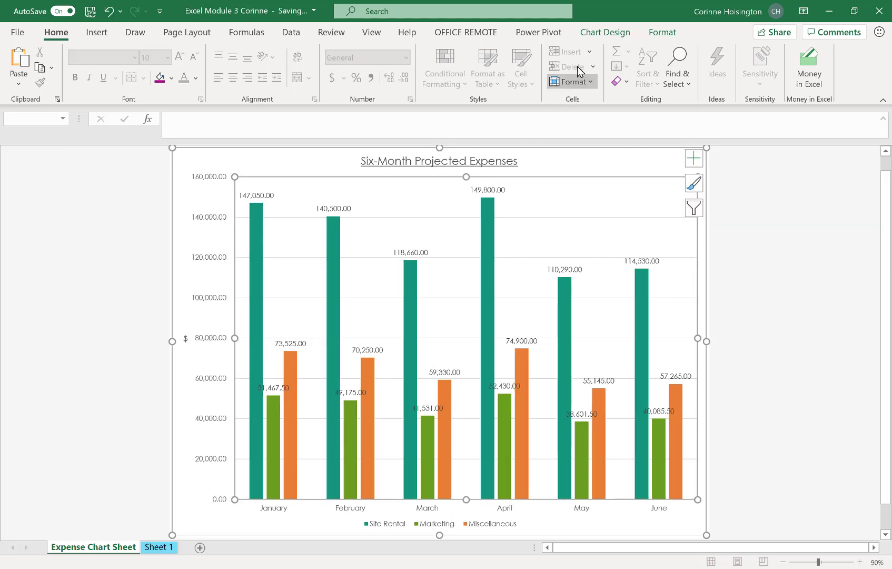
pyautogui.click(600, 35)
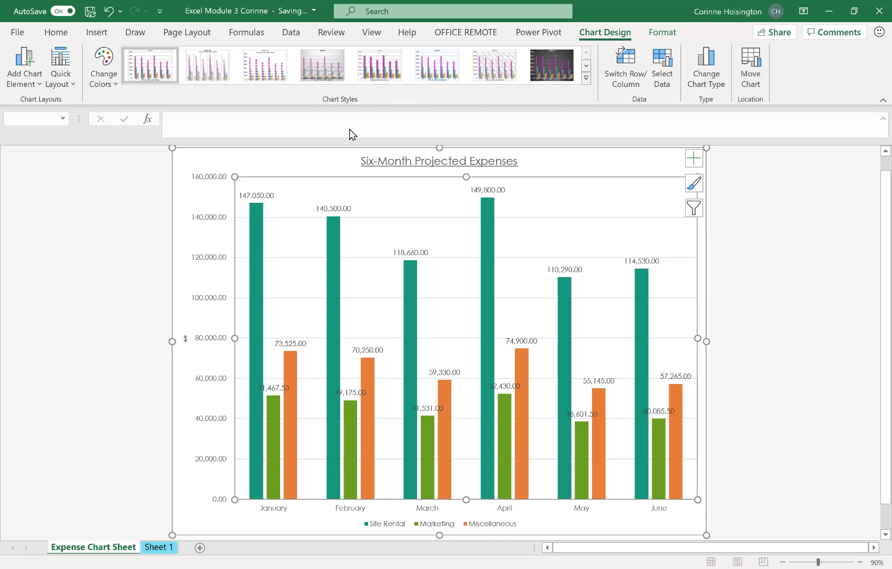
pyautogui.click(587, 80)
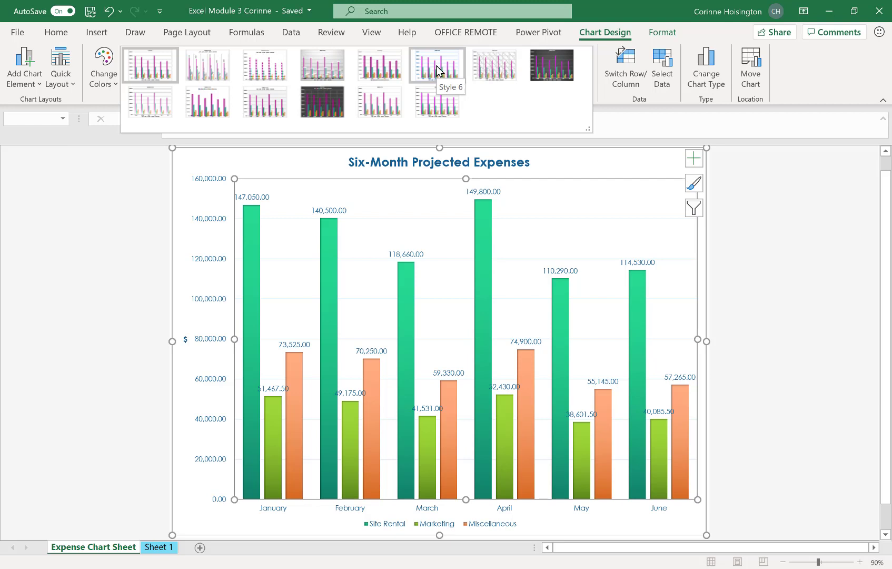
pyautogui.click(436, 66)
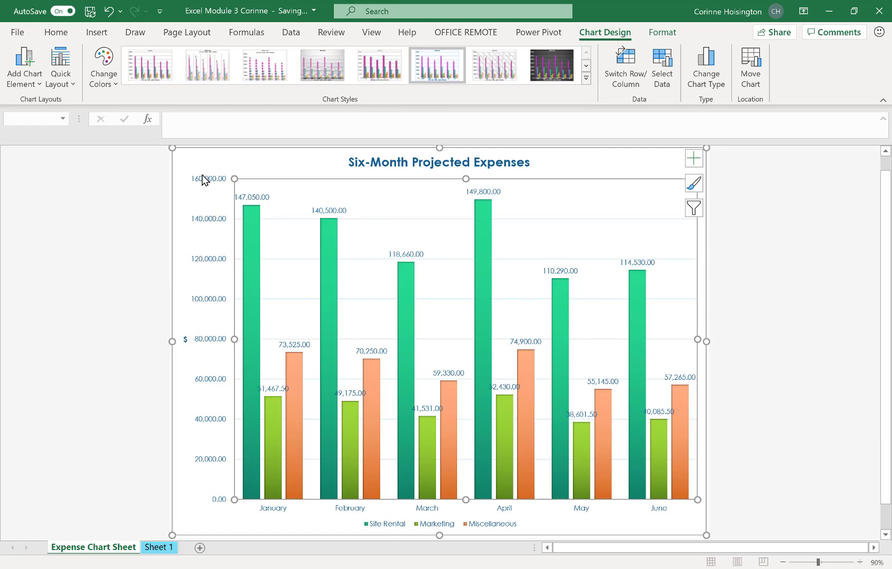
# - Try formatting the vertical axis numbers with 0 decimal places
pyautogui.click(207, 263)
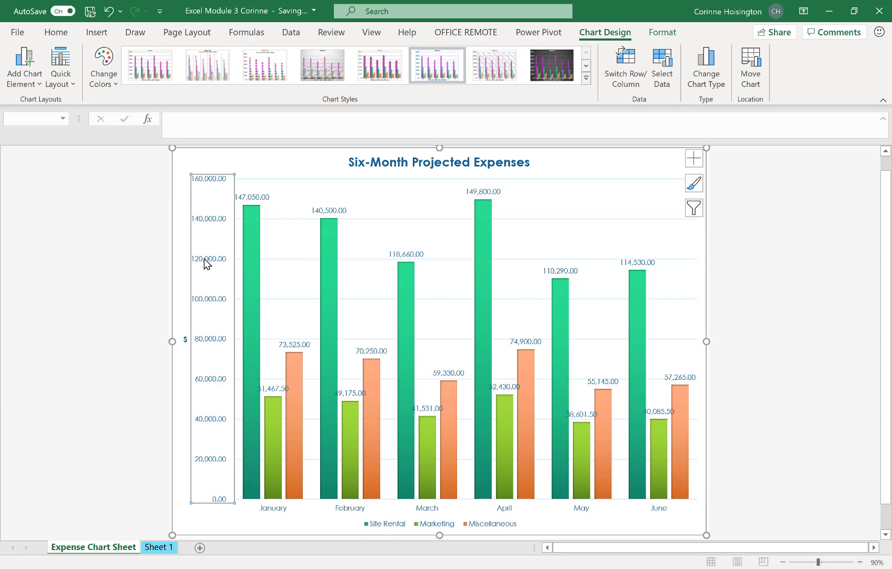
pyautogui.rightClick(206, 264)
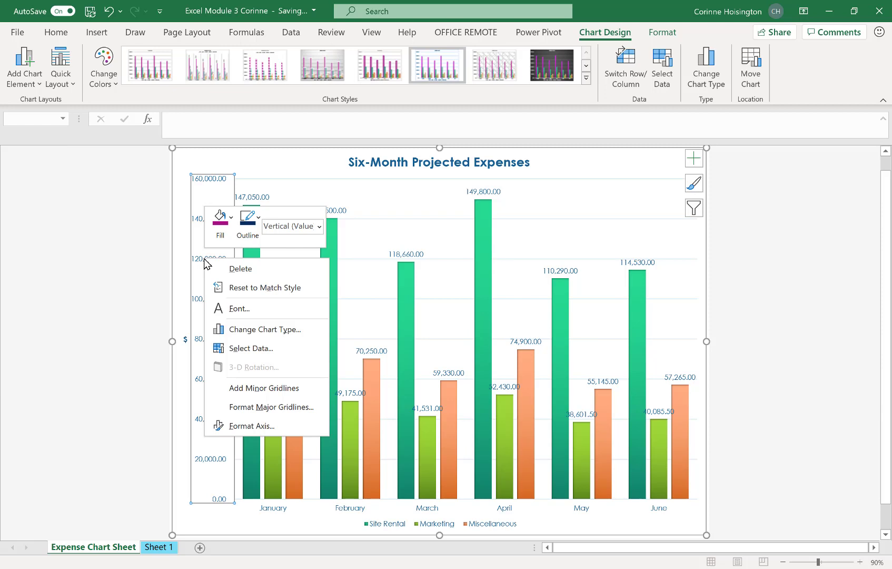
pyautogui.click(255, 426)
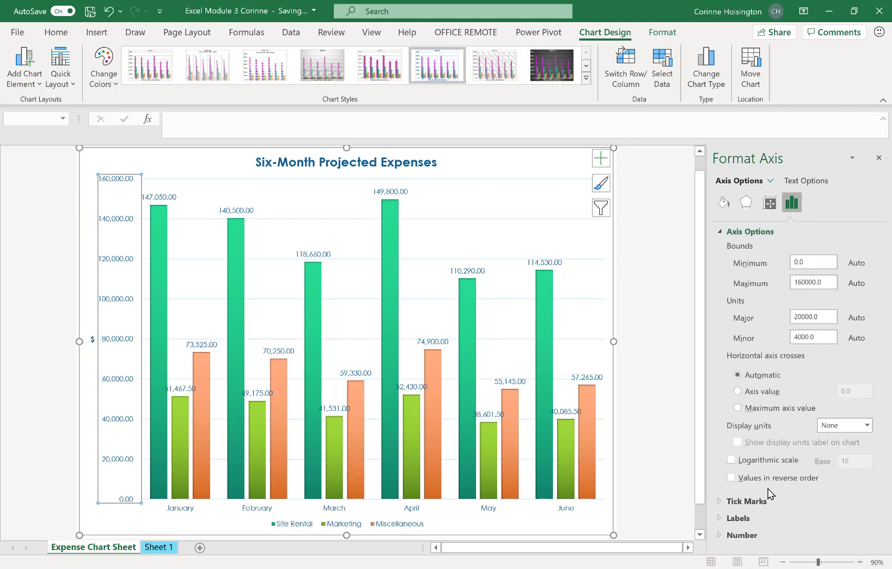
pyautogui.click(736, 534)
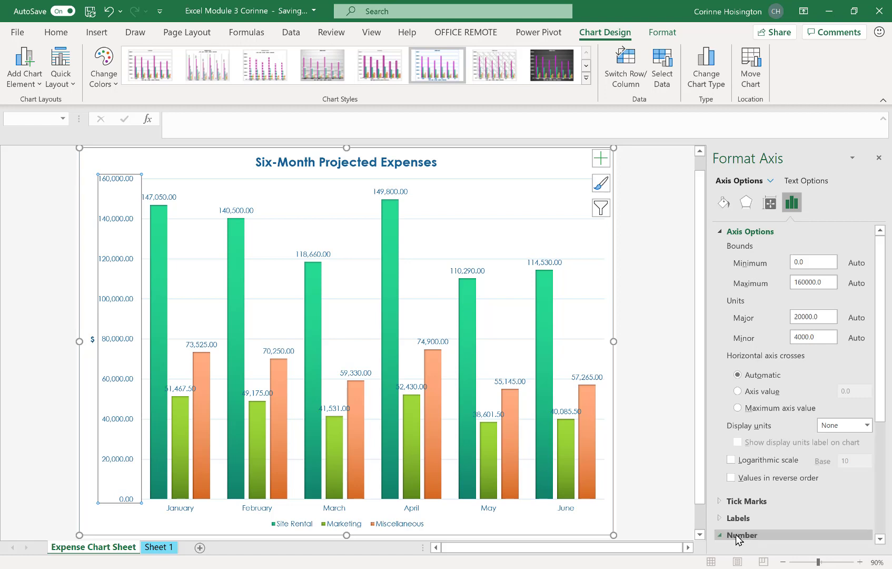
pyautogui.moveTo(883, 388); pyautogui.dragTo(891, 530)
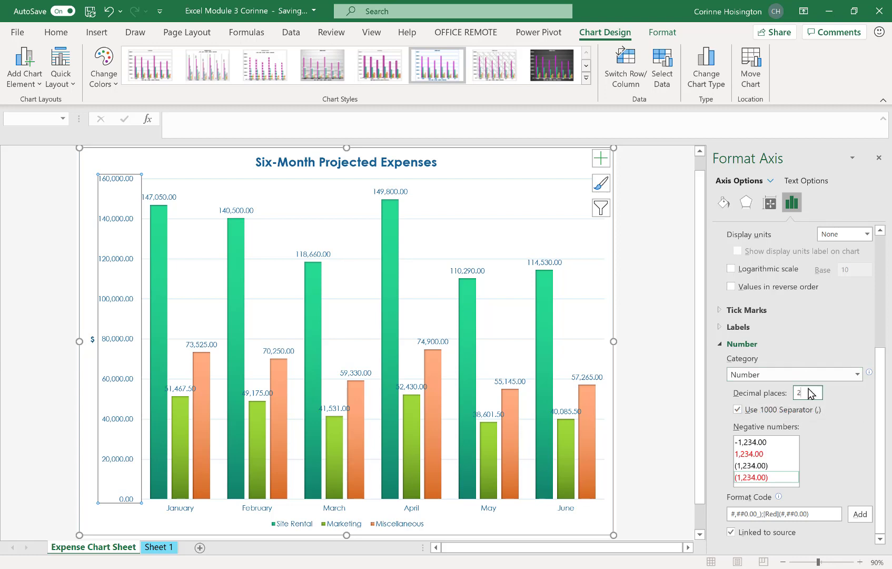
pyautogui.press('BackSpace')
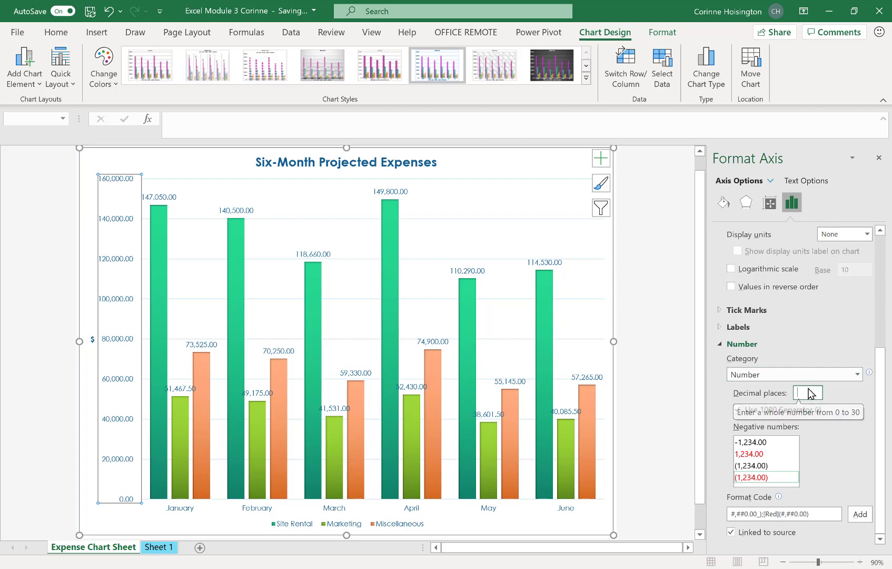
pyautogui.write('0')
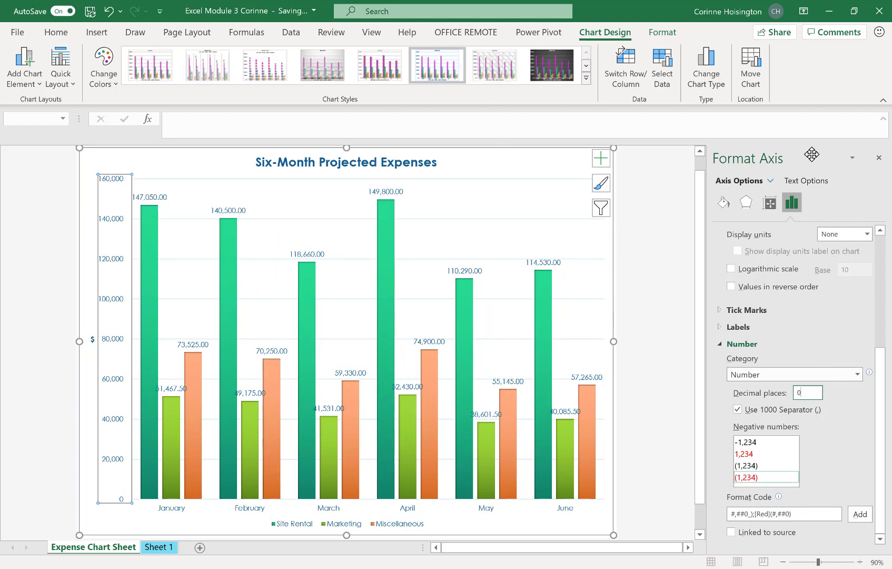
pyautogui.click(879, 158)
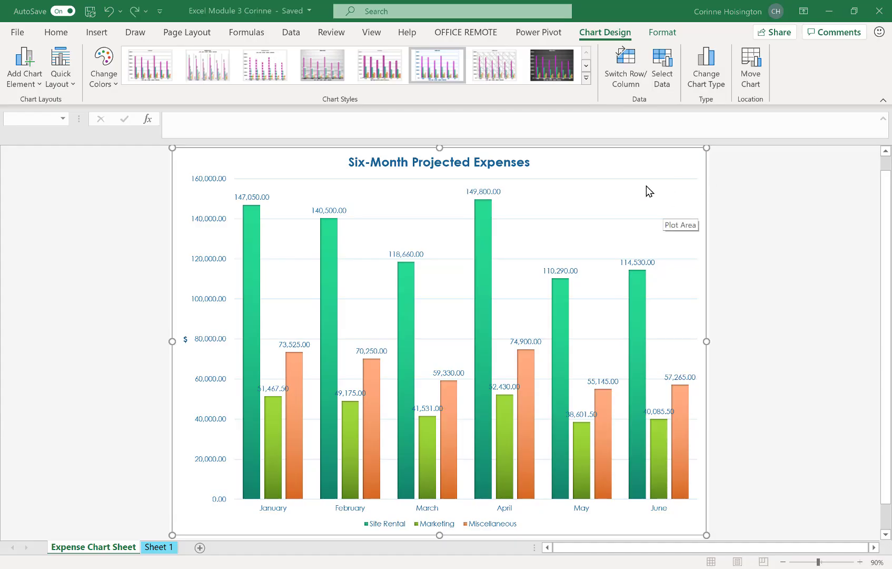
# - Remove the data labels from the expense chart's columns
pyautogui.click(649, 192)
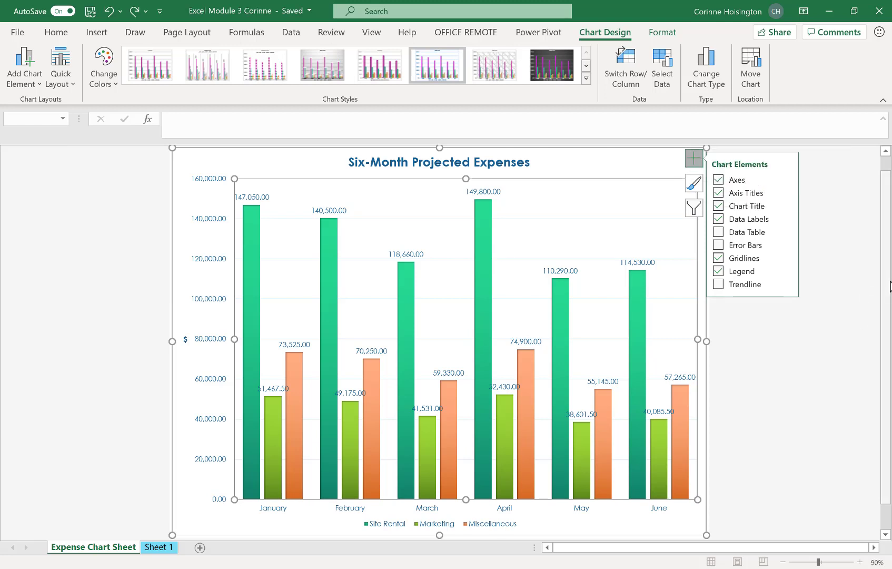
pyautogui.click(719, 222)
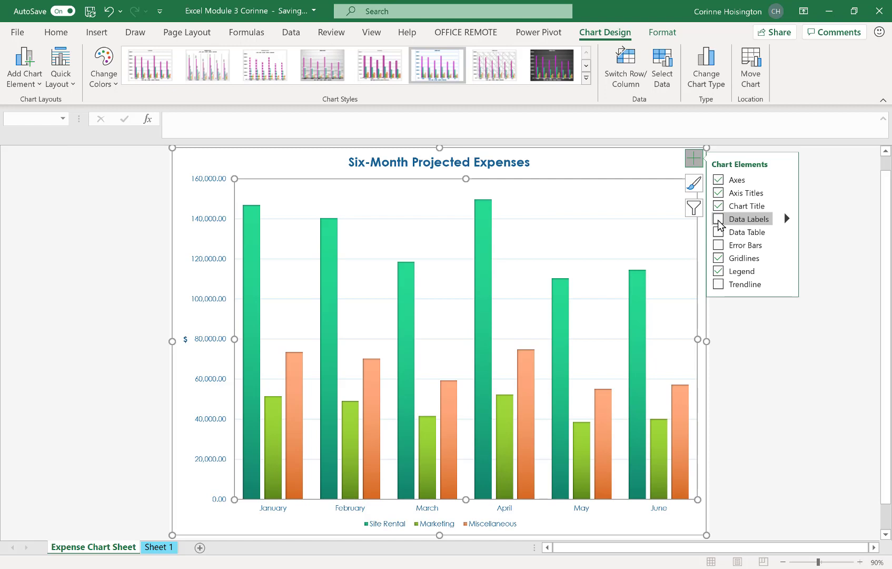
pyautogui.click(695, 160)
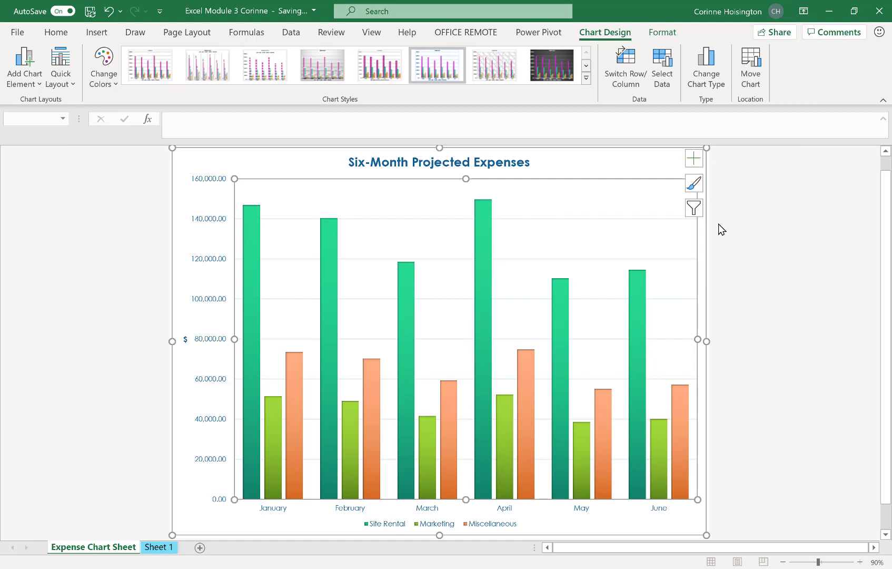
# - Add the Bonus and Salary series back to the expense chart's filter and apply it with every series included
pyautogui.click(694, 209)
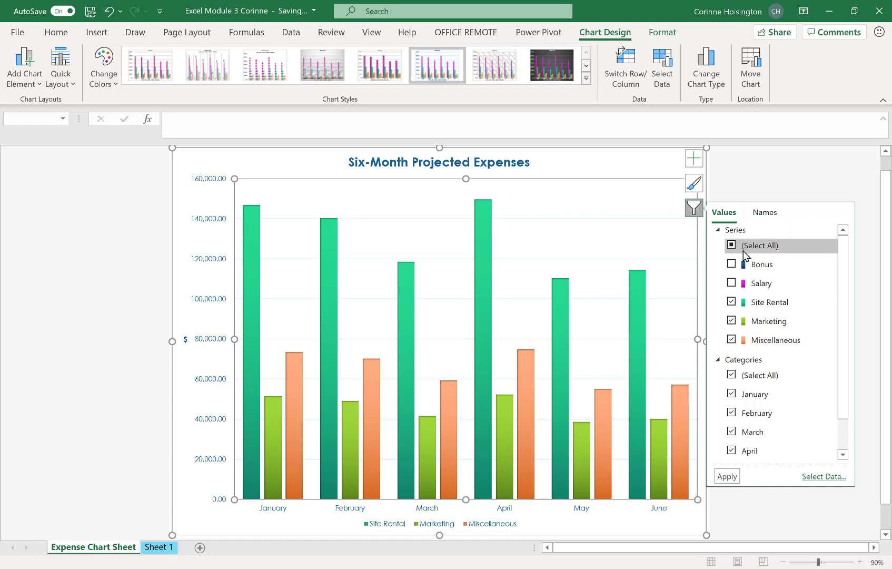
pyautogui.click(732, 285)
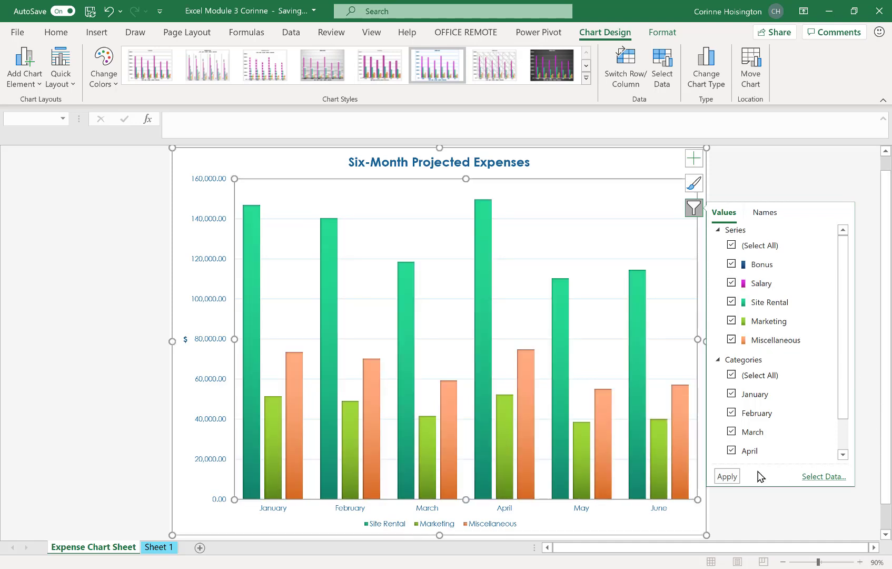
pyautogui.click(726, 477)
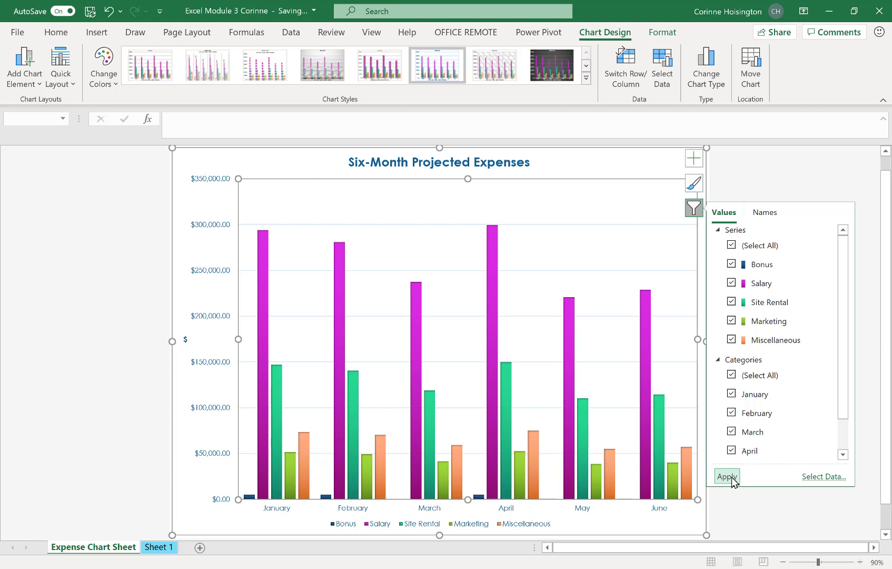
pyautogui.click(801, 168)
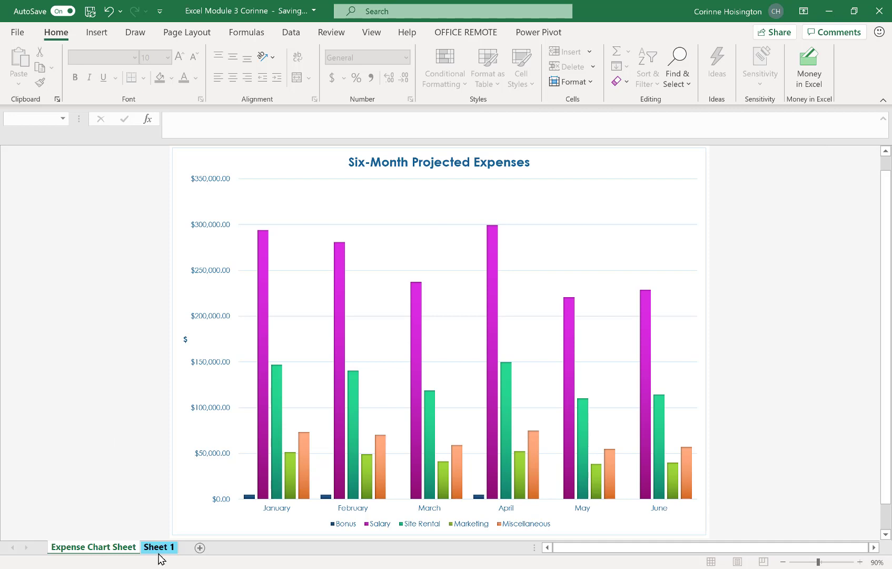
# - Color the Expense Chart Sheet tab with the blue theme color
pyautogui.rightClick(87, 551)
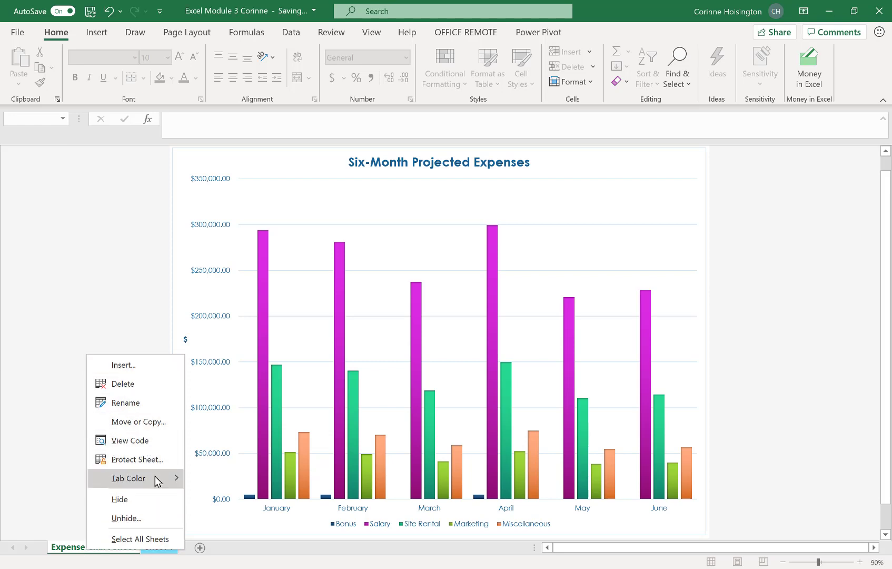
pyautogui.moveTo(157, 481)
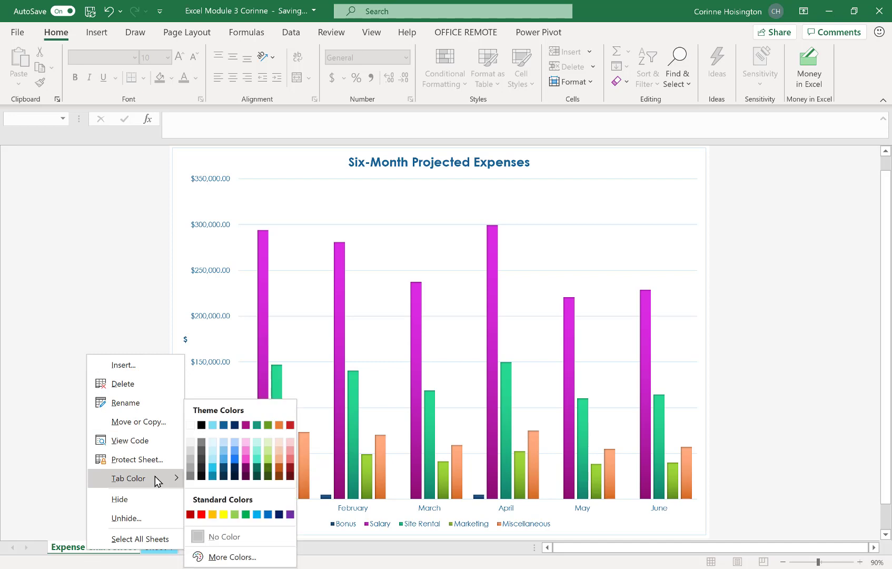
pyautogui.click(227, 428)
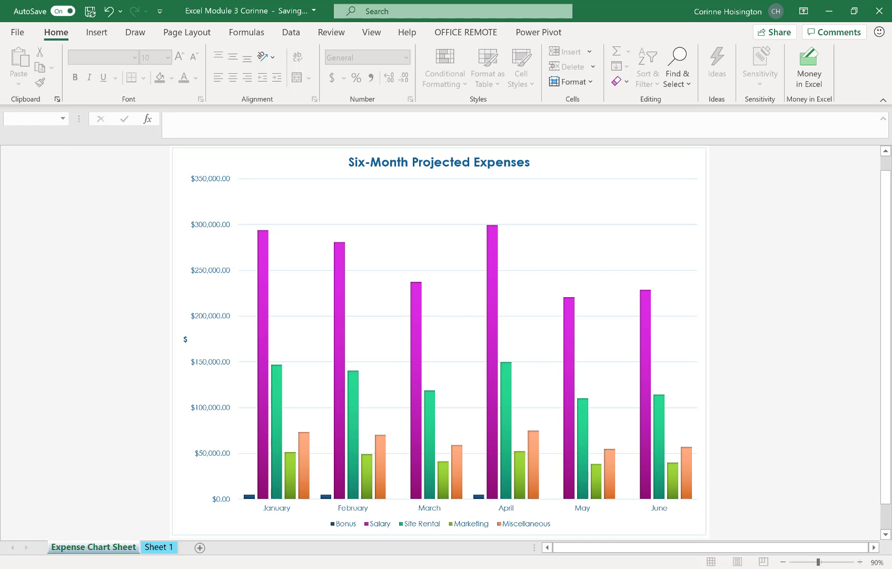
# - Rename Sheet 1 to Six-Month Financial Projection
pyautogui.click(165, 548)
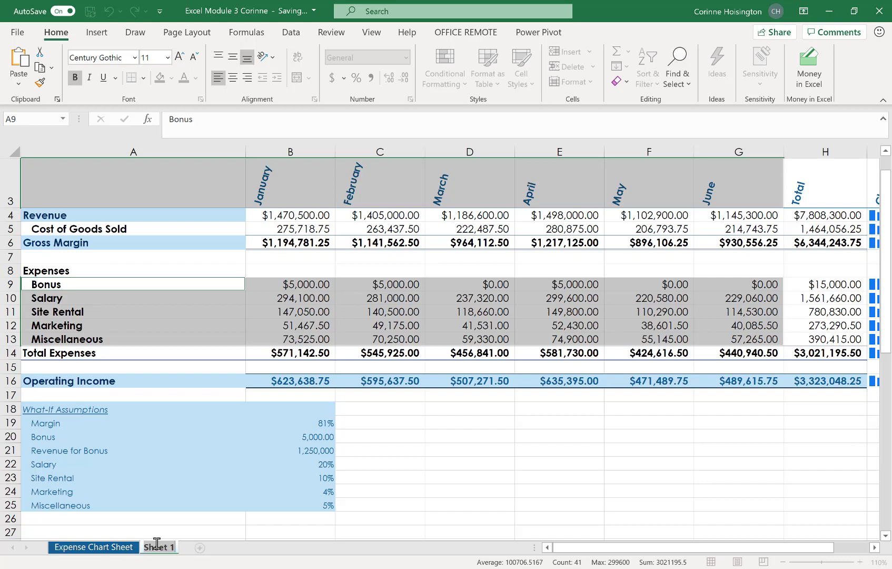
pyautogui.write('Six-Month Financ')
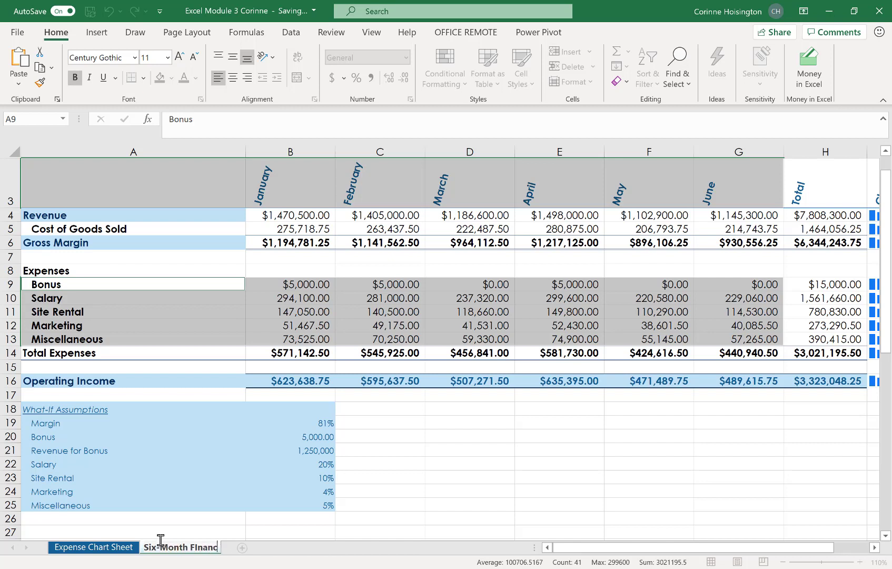
pyautogui.press('BackSpace')
pyautogui.press('BackSpace')
pyautogui.press('BackSpace')
pyautogui.press('BackSpace')
pyautogui.press('BackSpace')
pyautogui.write('u')
pyautogui.press('BackSpace')
pyautogui.write('inc')
pyautogui.press('BackSpace')
pyautogui.write('ancial Projection')
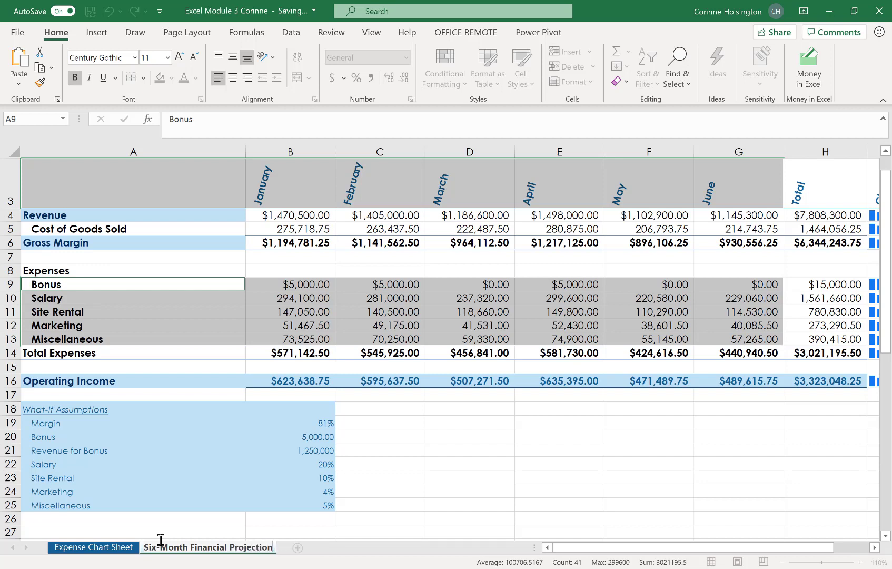
pyautogui.press('Return')
# - Give the Six-Month Financial Projection sheet's tab the light blue theme color
pyautogui.rightClick(210, 551)
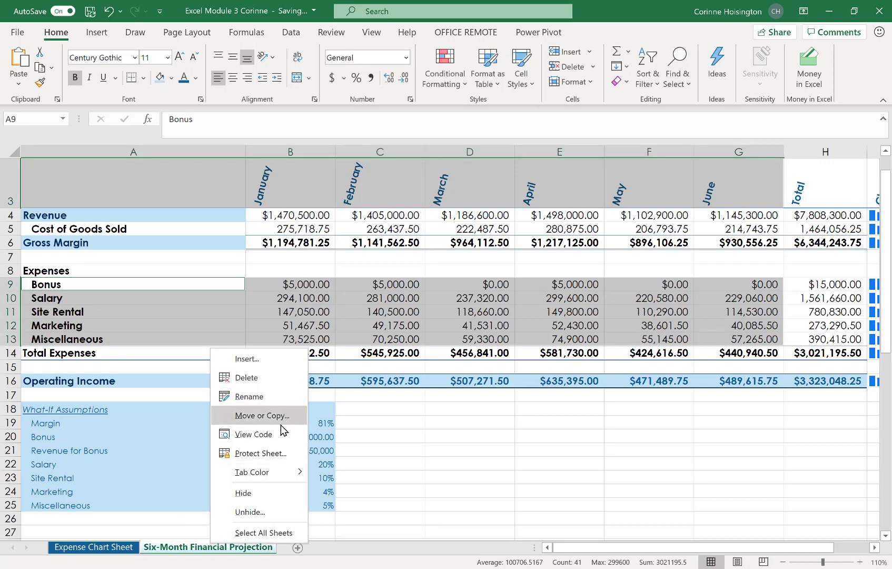
pyautogui.moveTo(280, 476)
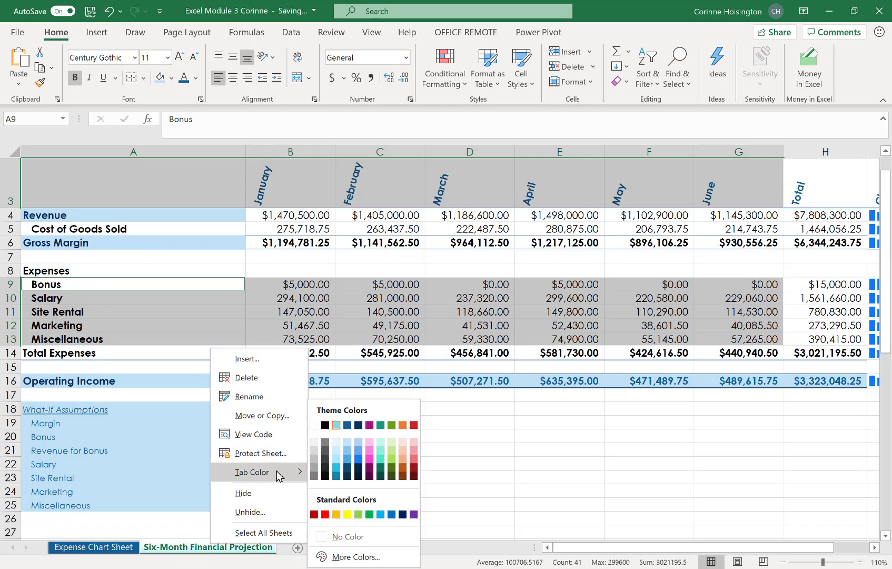
pyautogui.click(337, 425)
pyautogui.click(544, 458)
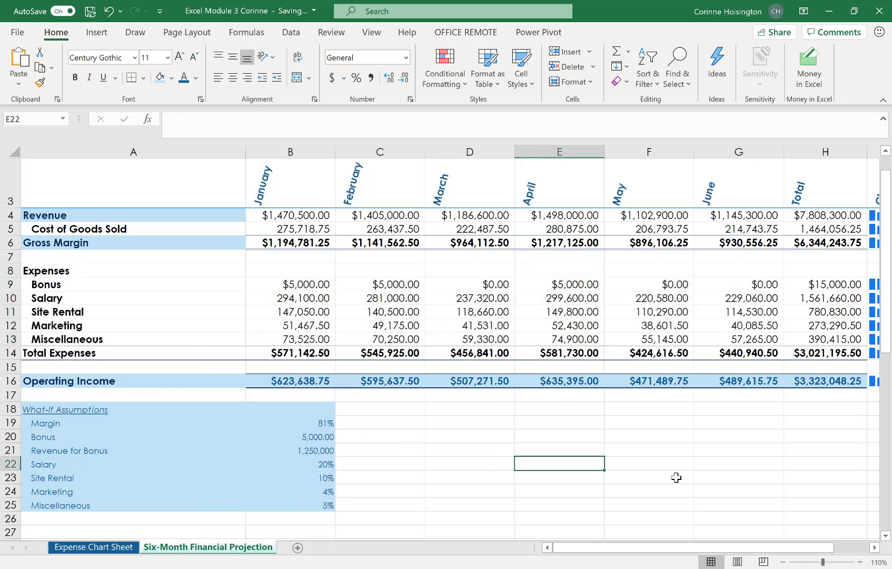
# - Compare the two sheets' tabs and move Six-Month Financial Projection ahead of Expense Chart Sheet
pyautogui.click(123, 547)
pyautogui.click(163, 548)
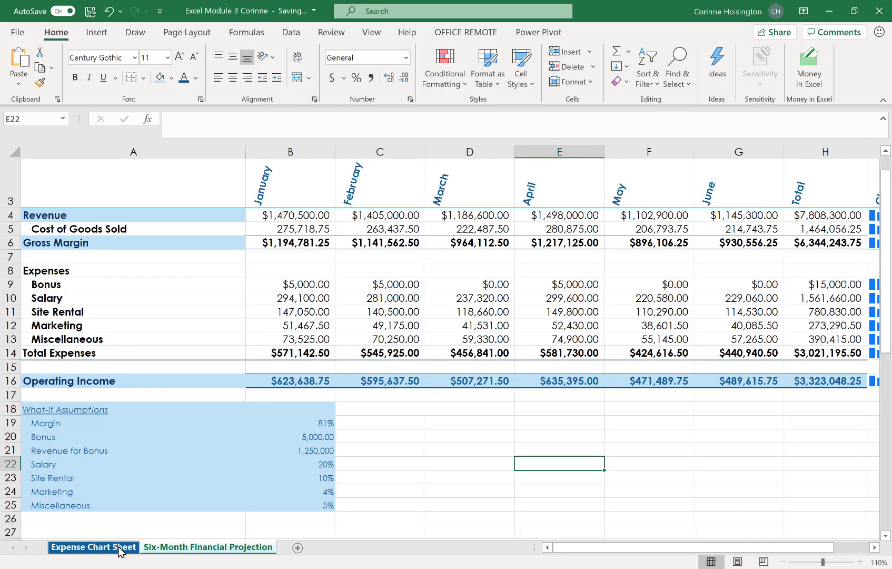
pyautogui.click(119, 551)
pyautogui.click(185, 552)
pyautogui.click(112, 552)
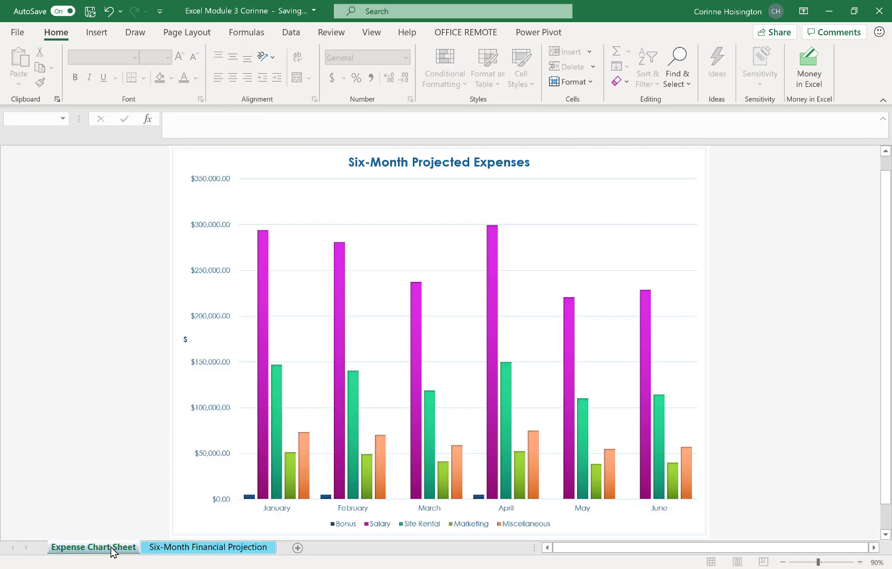
pyautogui.click(195, 551)
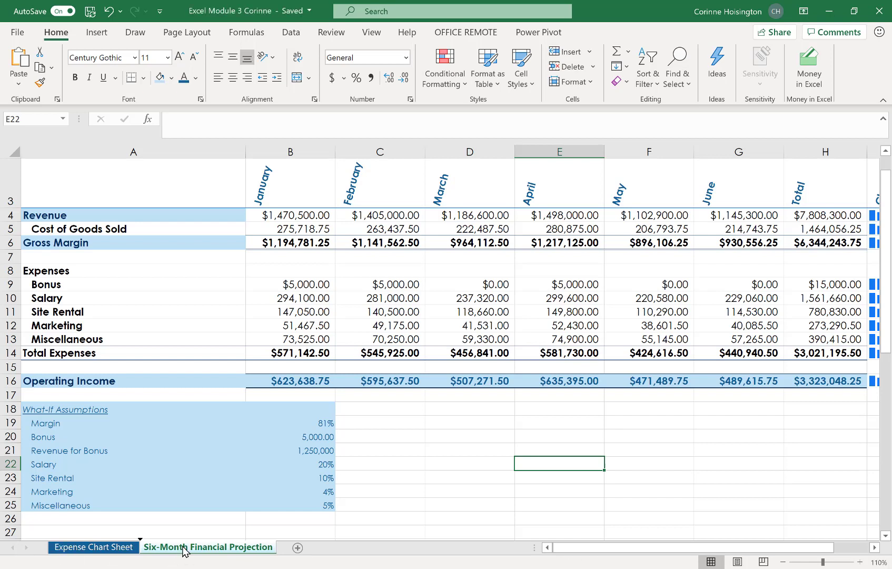
pyautogui.moveTo(185, 550); pyautogui.dragTo(42, 550)
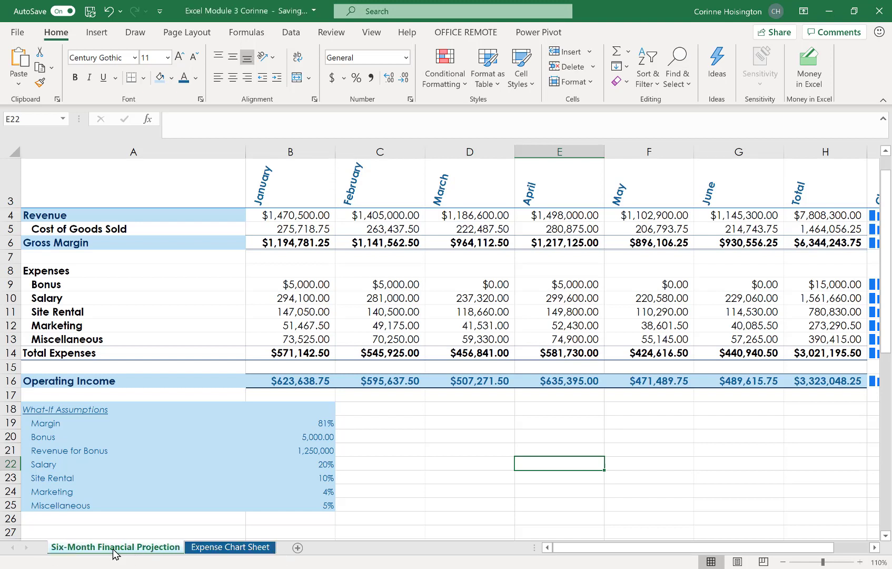
# - View the Expense Chart Sheet and group it with the Six-Month Financial Projection sheet
pyautogui.click(225, 548)
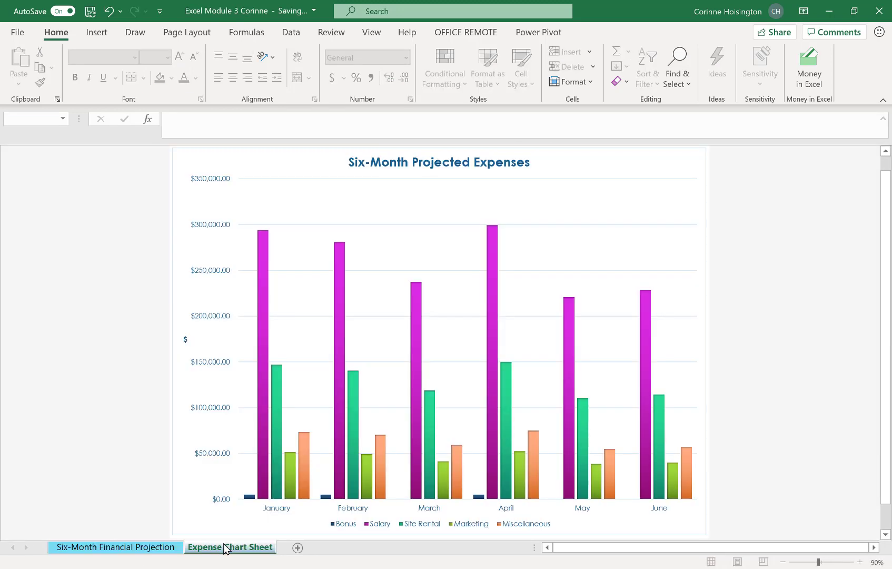
pyautogui.click(154, 548)
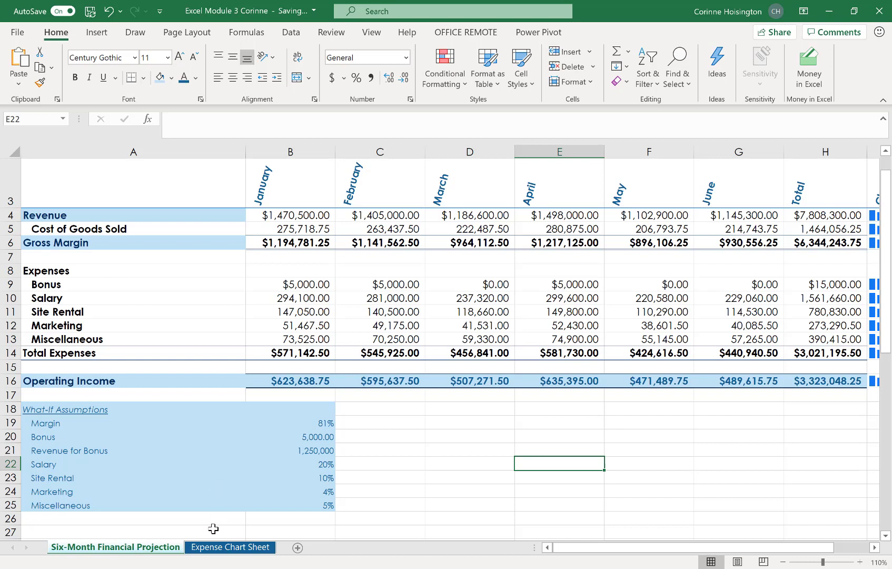
pyautogui.keyDown('ctrl'); pyautogui.click(233, 548); pyautogui.keyUp('ctrl')
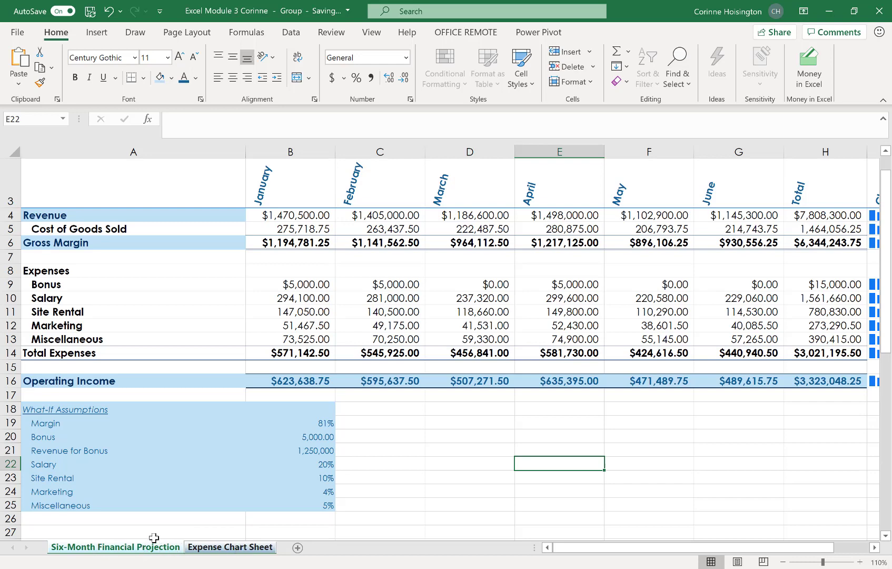
# - Spell check the grouped sheets, continuing from the beginning of the sheet and ignoring Manola once
pyautogui.click(332, 34)
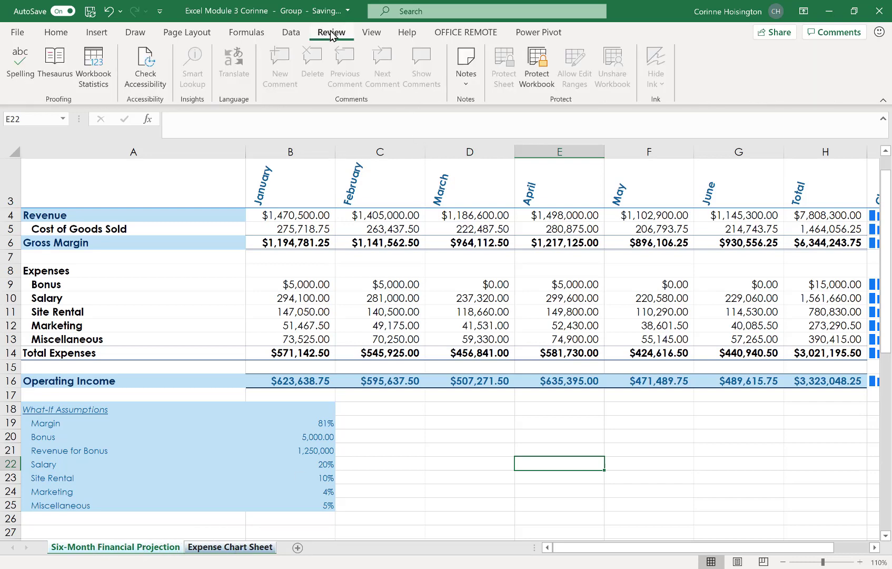
pyautogui.click(30, 65)
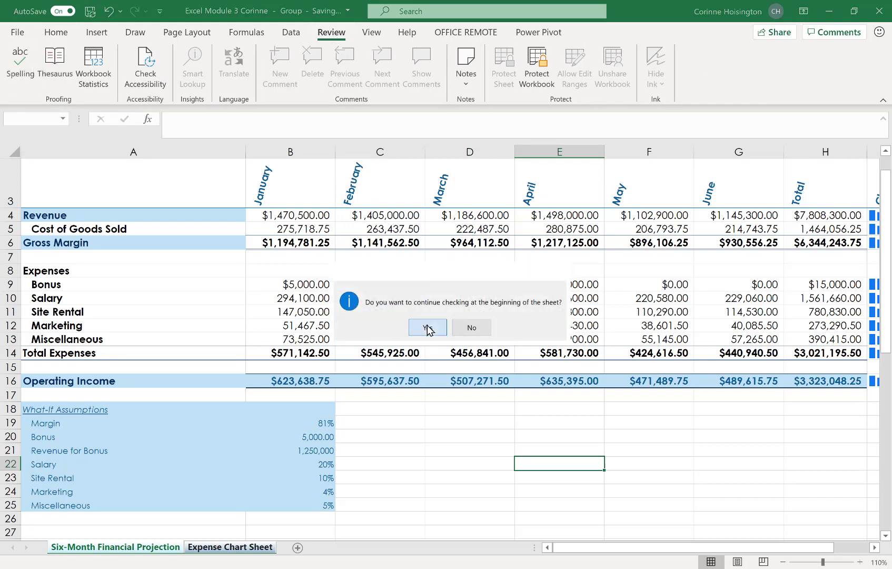
pyautogui.click(427, 328)
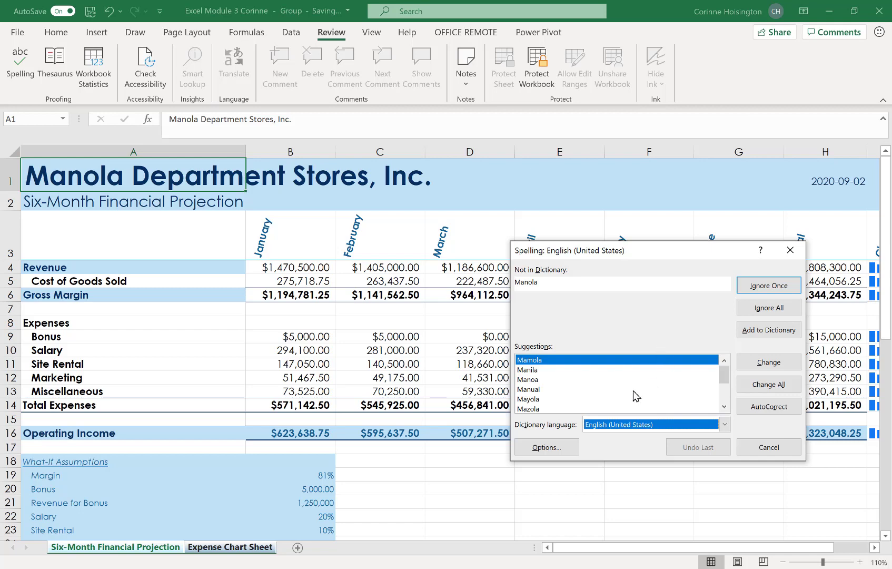
pyautogui.click(761, 286)
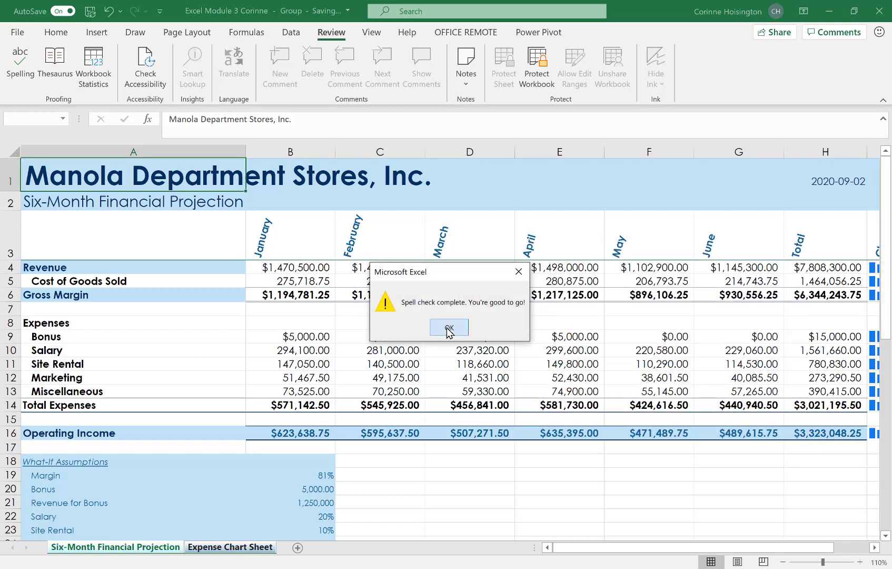
pyautogui.click(449, 329)
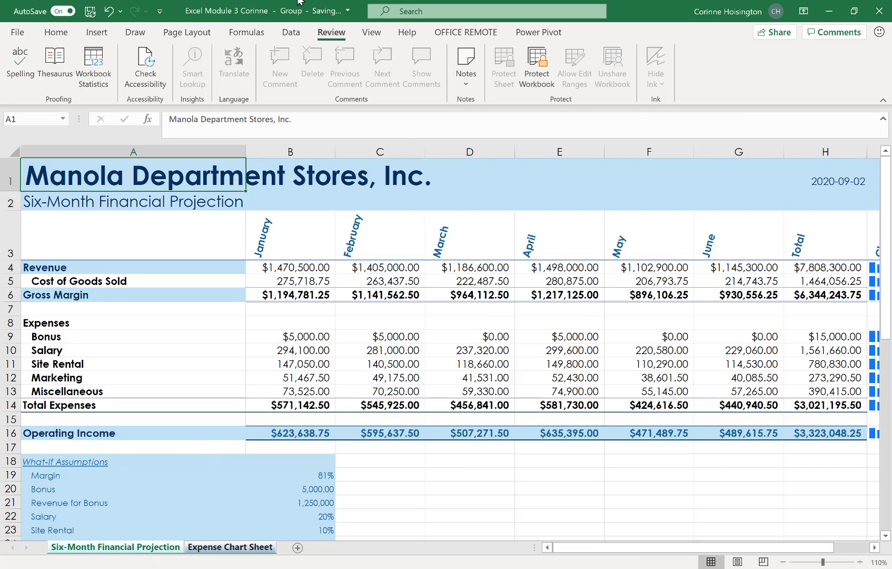
# - Set the print orientation of the grouped sheets to Portrait Orientation
pyautogui.click(18, 34)
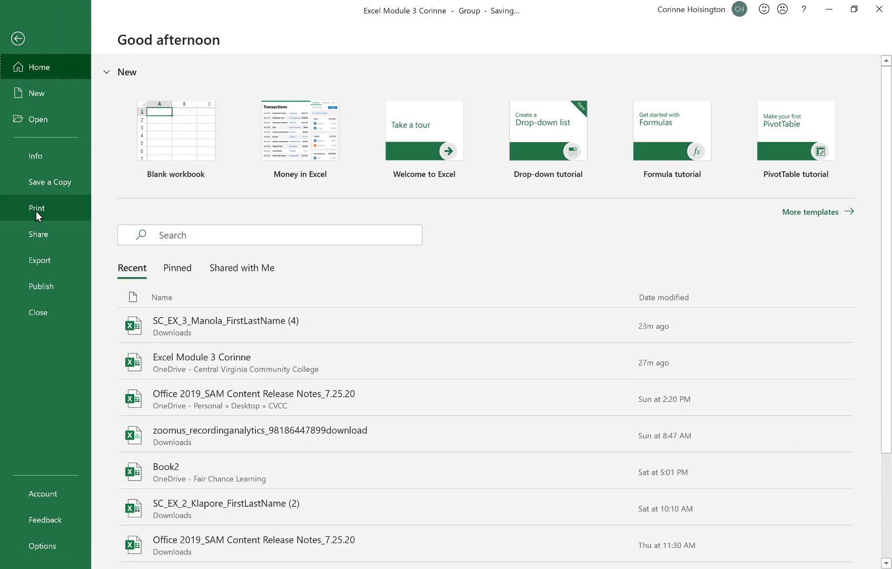
pyautogui.click(35, 210)
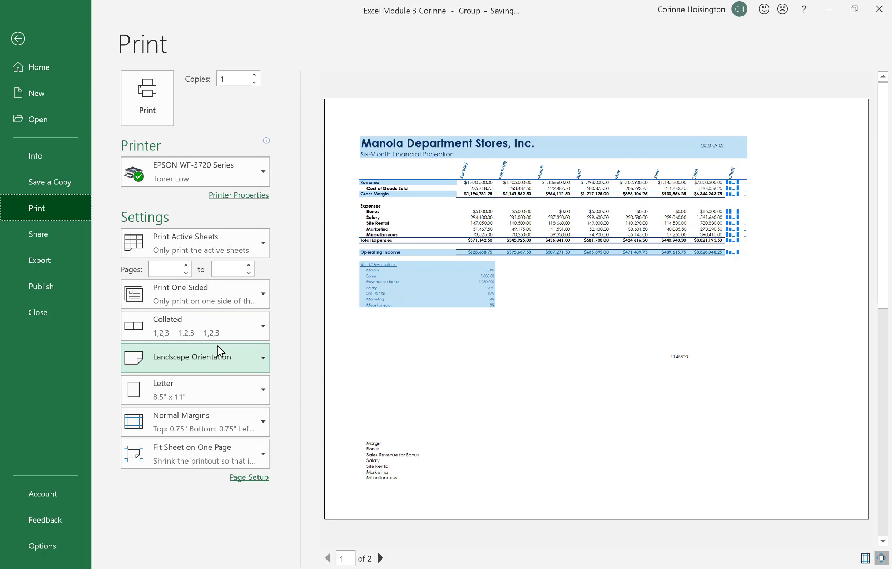
pyautogui.click(258, 357)
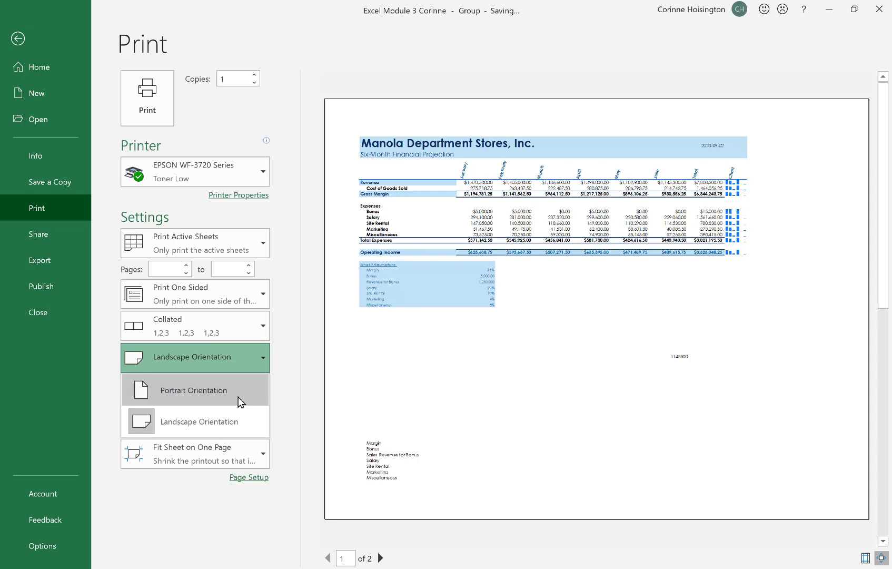
pyautogui.click(239, 397)
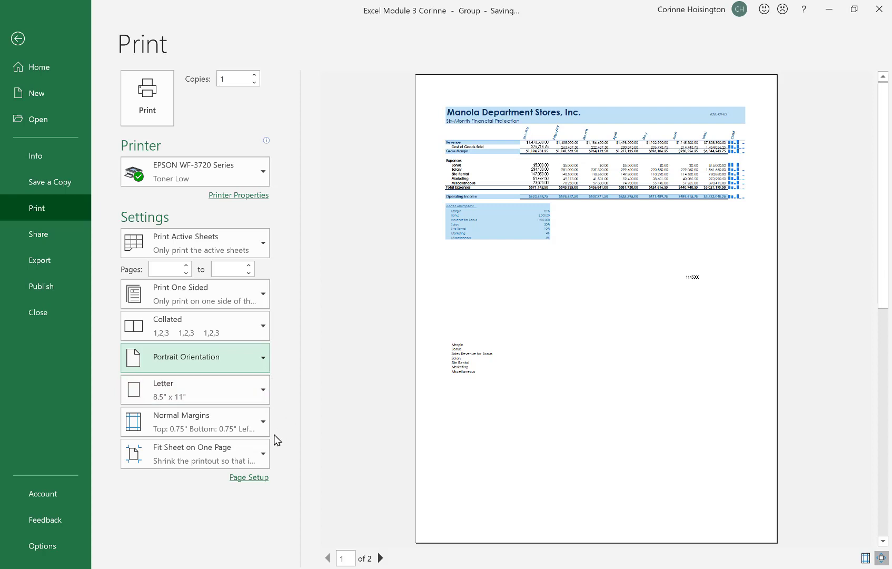
# - Try the No Scaling print option, restore Fit Sheet on One Page and leave the print settings
pyautogui.click(260, 453)
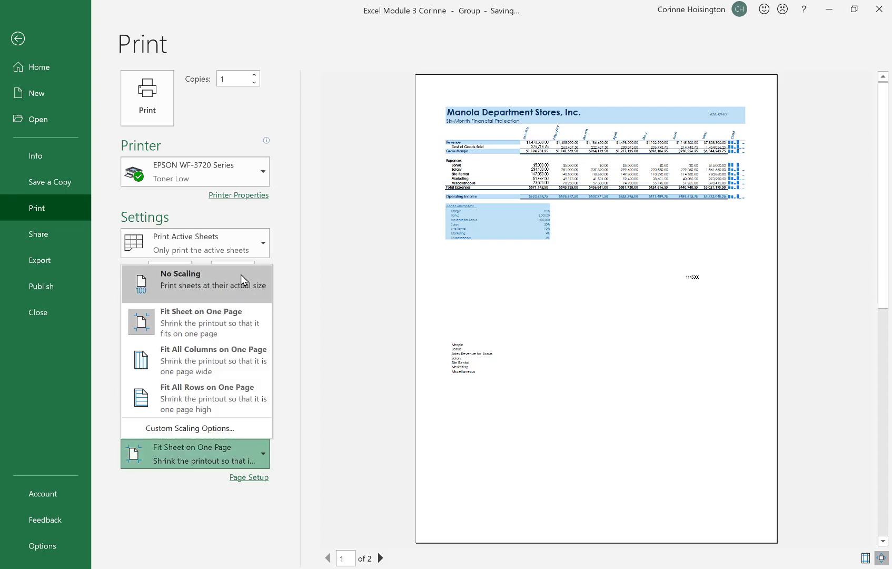
pyautogui.click(241, 274)
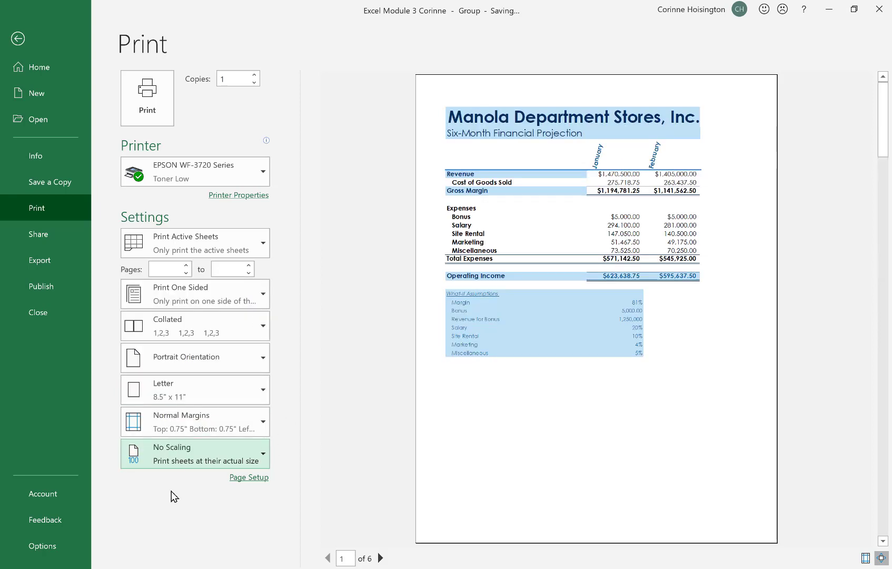
pyautogui.click(236, 451)
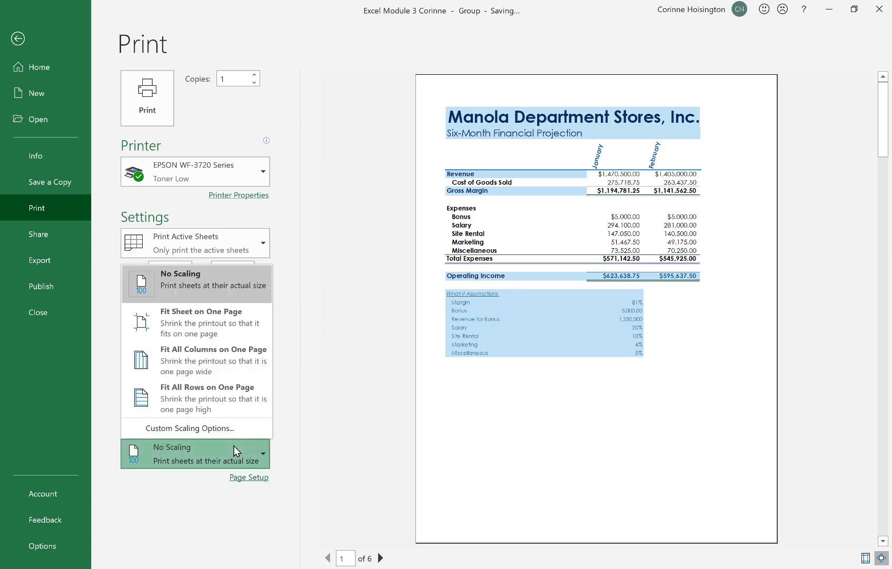
pyautogui.click(217, 325)
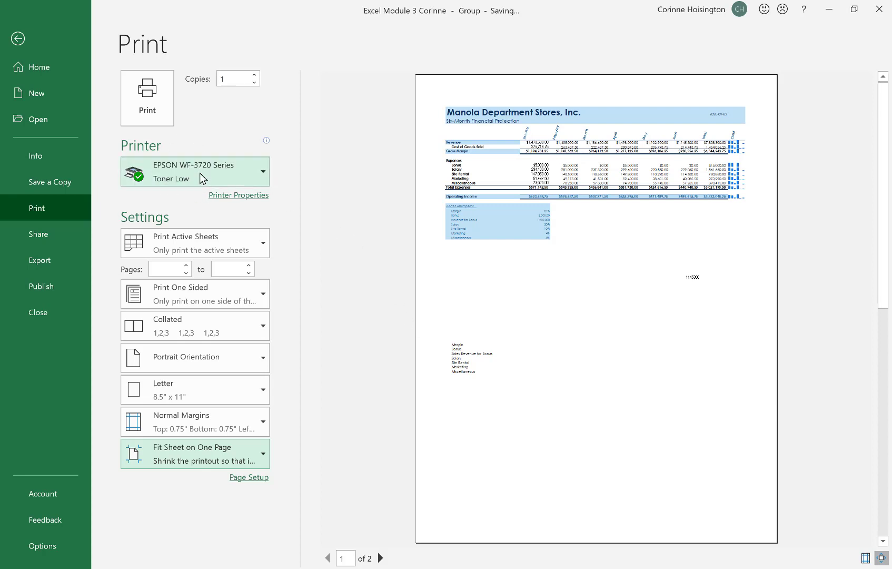
pyautogui.moveTo(266, 141)
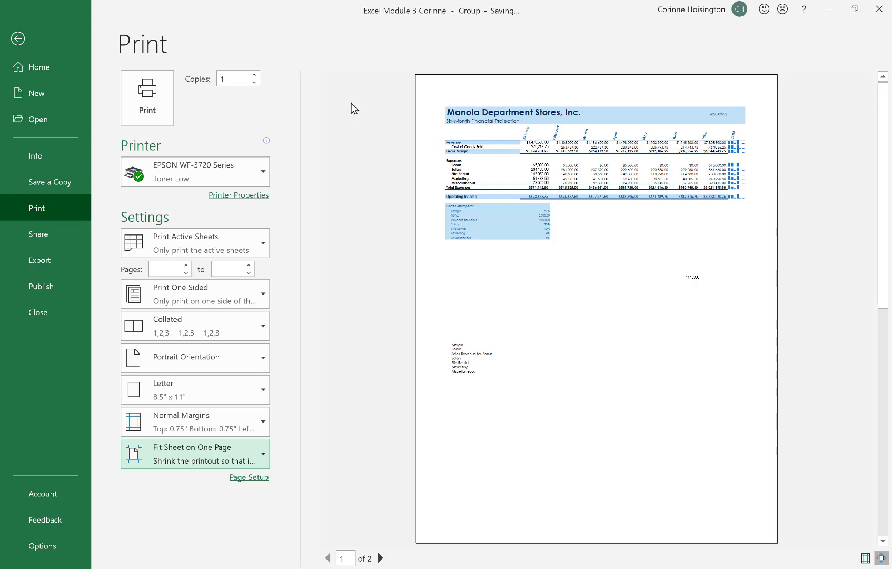
pyautogui.click(16, 39)
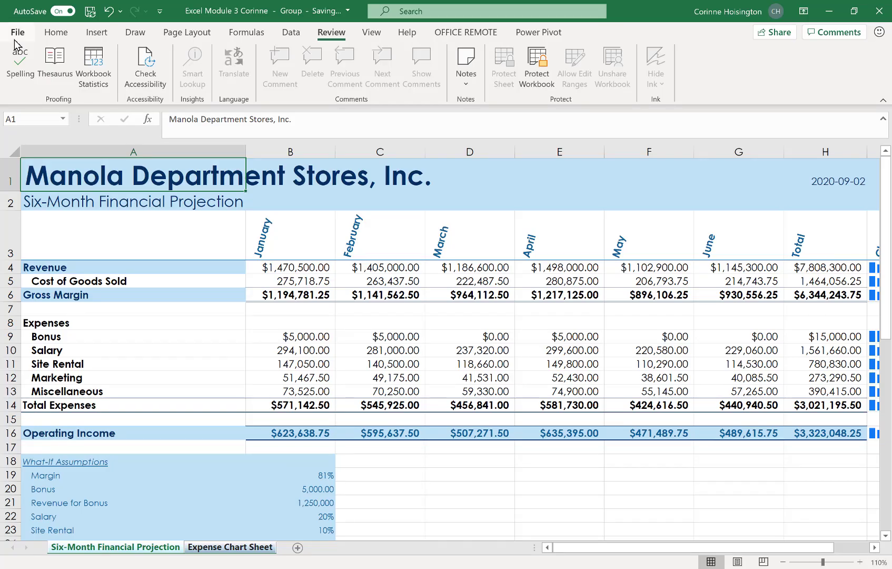
# - Ungroup the sheets, view the Expense Chart Sheet and return to the Six-Month Financial Projection sheet
pyautogui.click(203, 549)
pyautogui.click(153, 550)
pyautogui.click(201, 552)
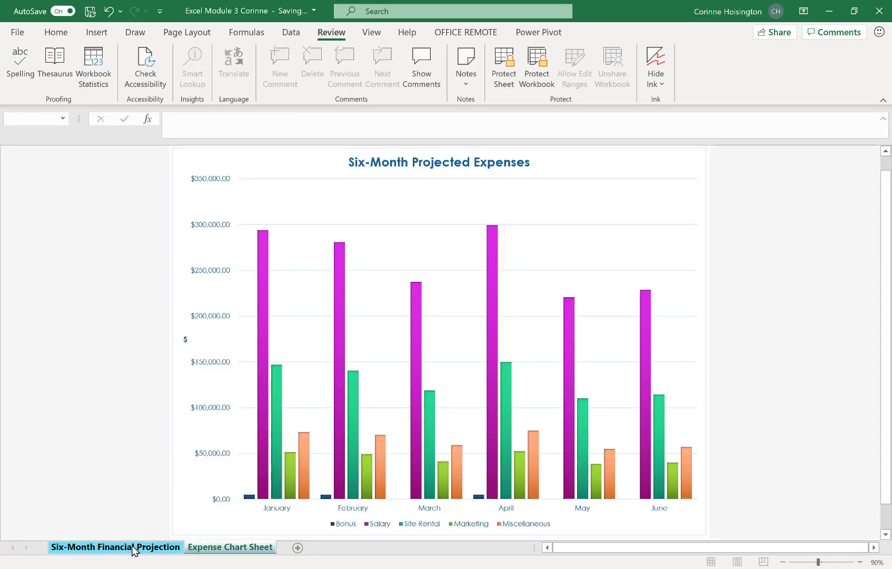
pyautogui.click(134, 549)
pyautogui.click(221, 550)
pyautogui.click(121, 547)
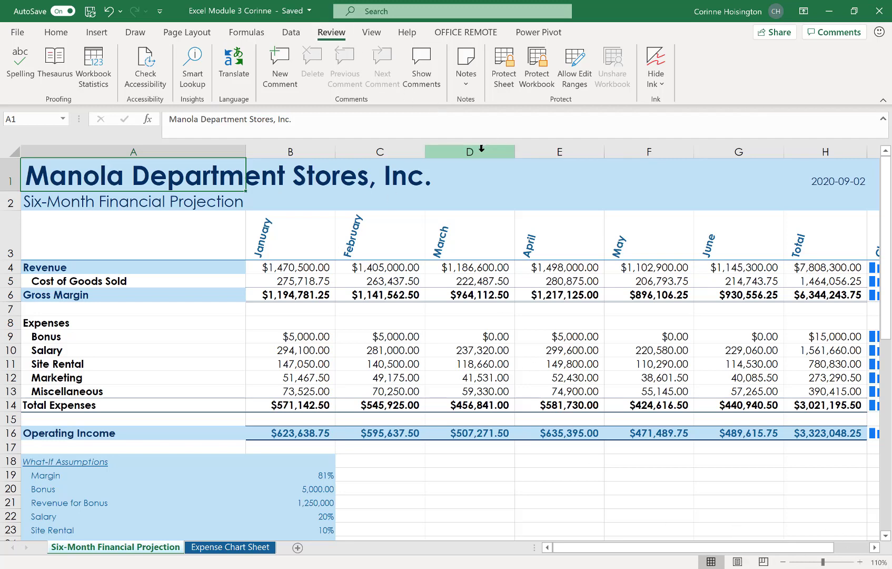
# - Set the zoom magnification of the Six-Month Financial Projection sheet to 100%
pyautogui.click(378, 33)
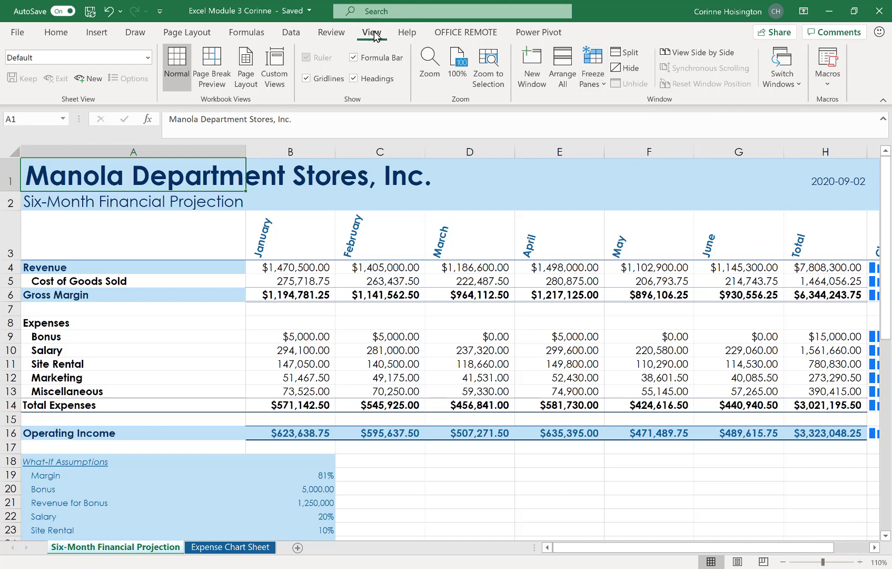
pyautogui.click(431, 71)
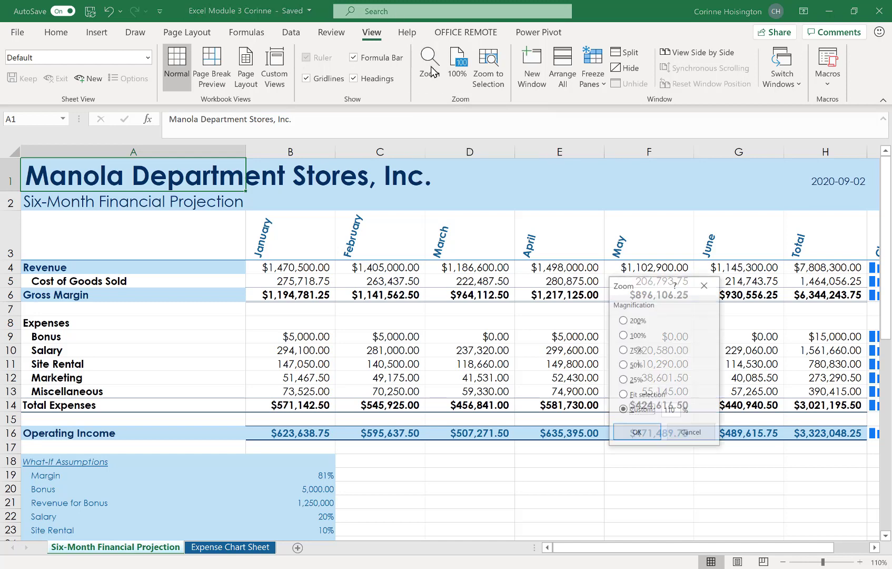
pyautogui.moveTo(627, 278); pyautogui.dragTo(427, 126)
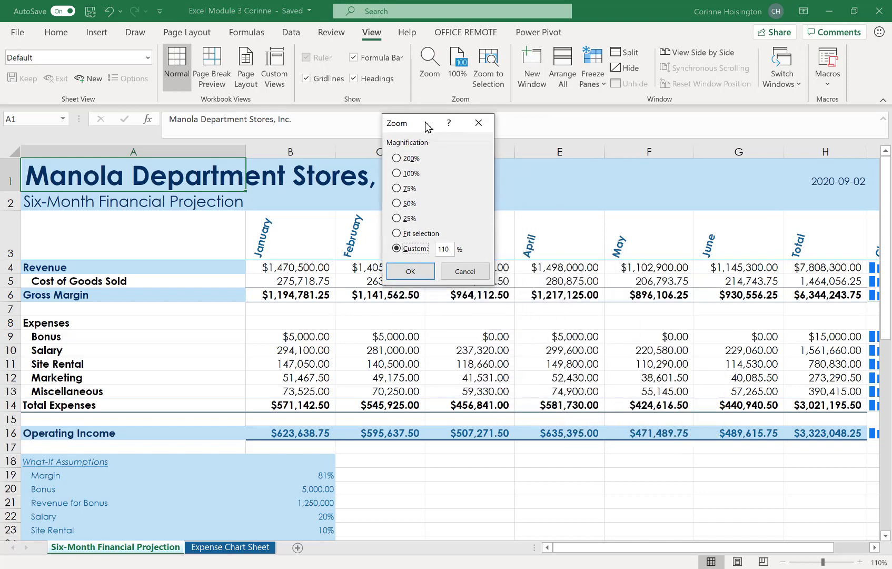
pyautogui.click(397, 174)
pyautogui.click(423, 273)
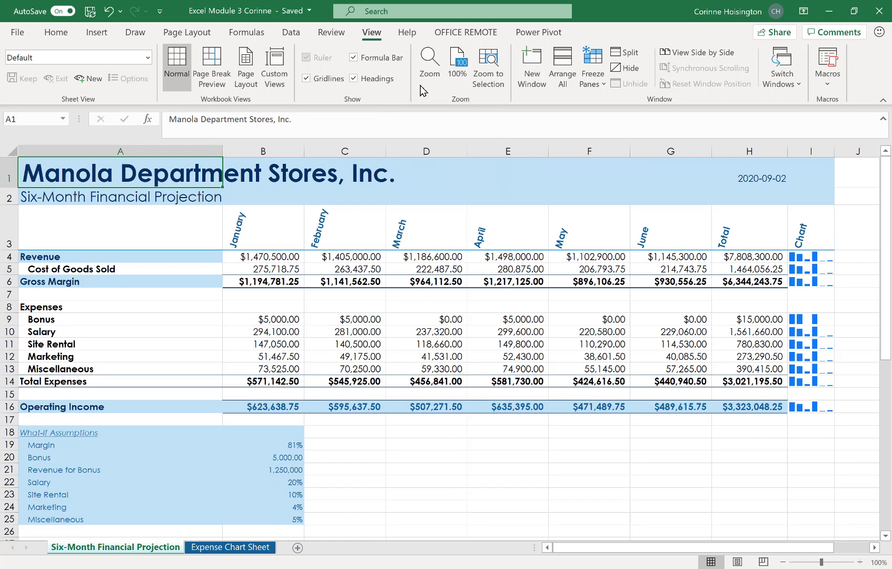
# - Try a zoom magnification of 75% and a custom zoom of 70%
pyautogui.click(429, 70)
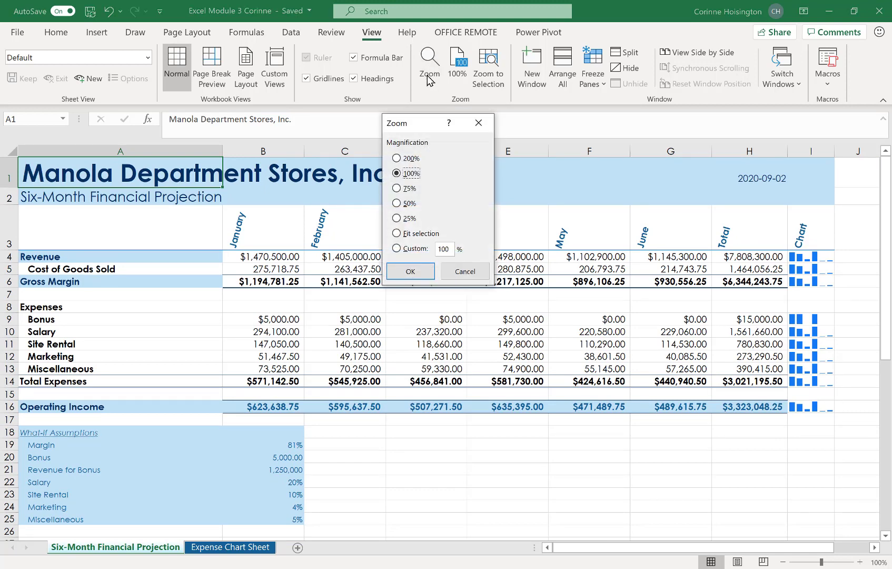
pyautogui.click(402, 190)
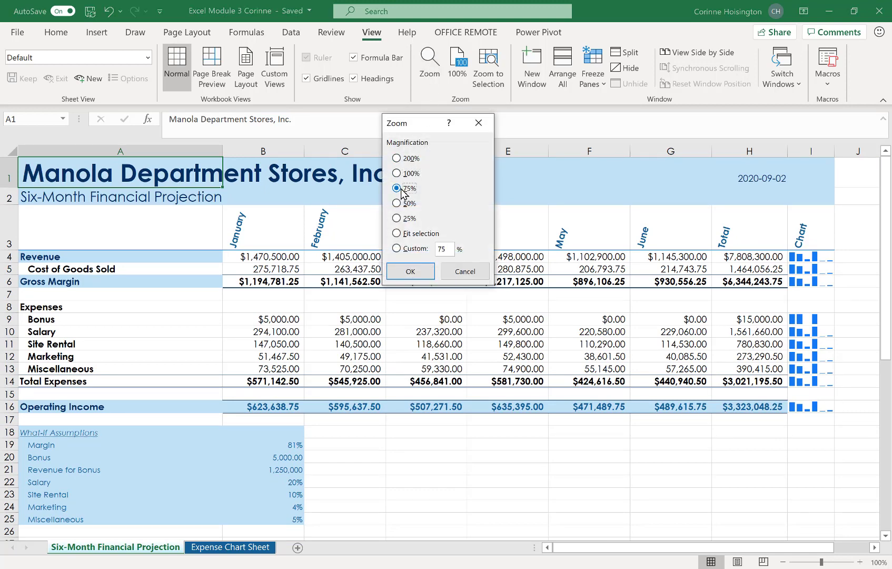
pyautogui.click(430, 276)
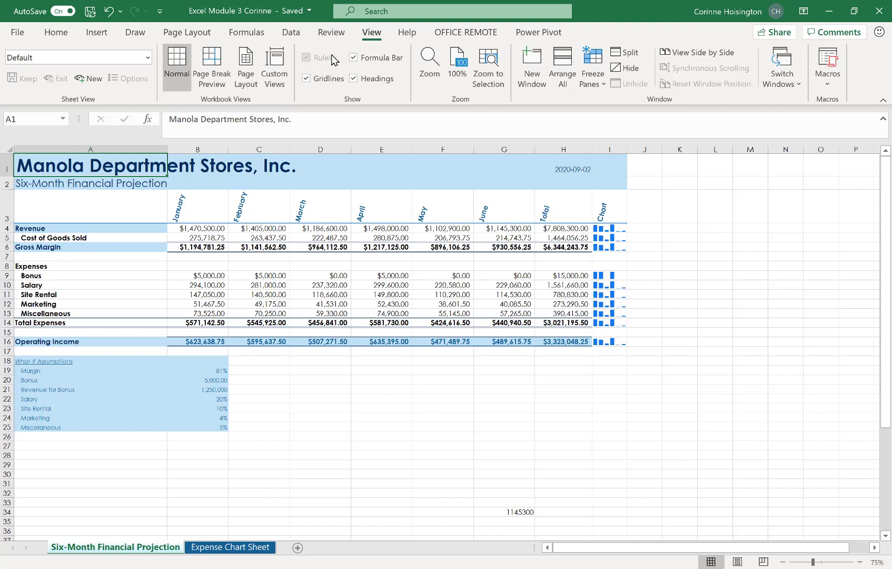
pyautogui.click(428, 73)
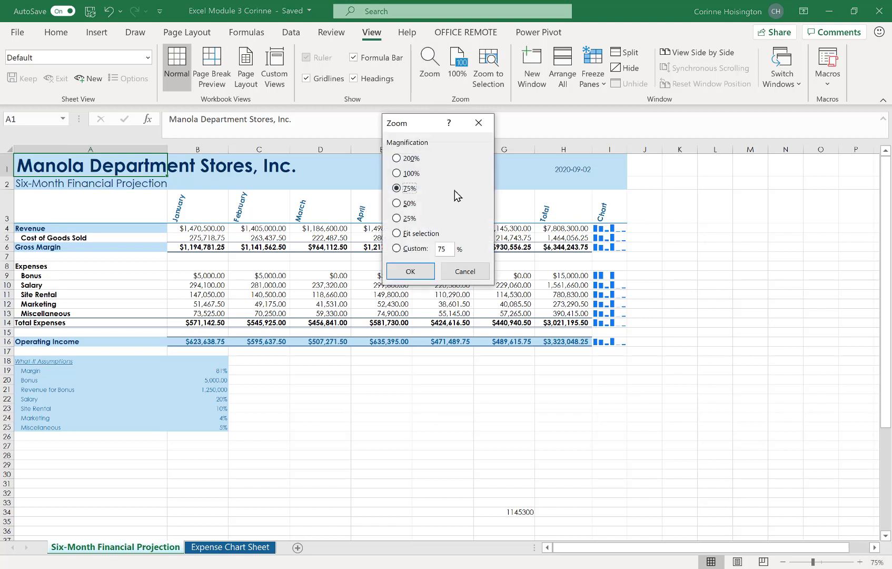
pyautogui.click(419, 248)
pyautogui.click(411, 272)
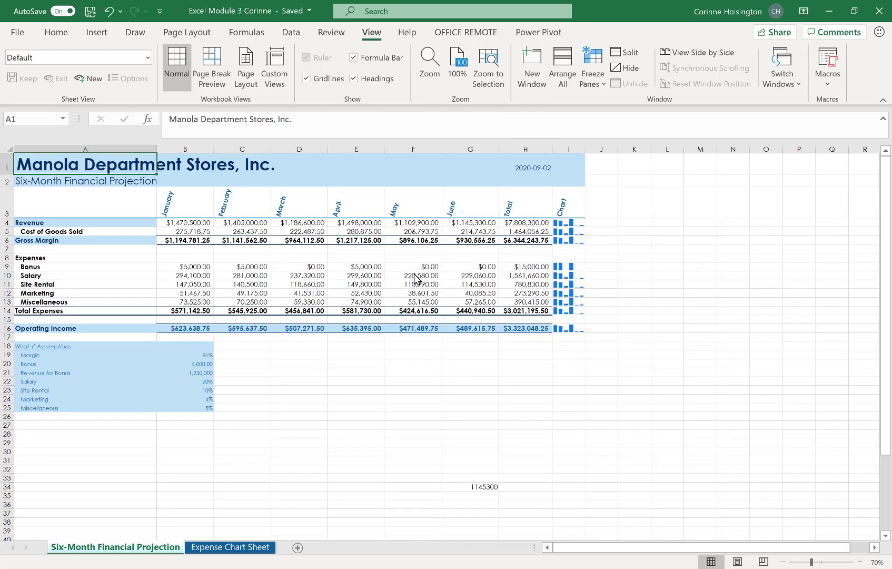
# - Restore the worksheet's zoom magnification to 100%
pyautogui.click(428, 56)
pyautogui.click(397, 173)
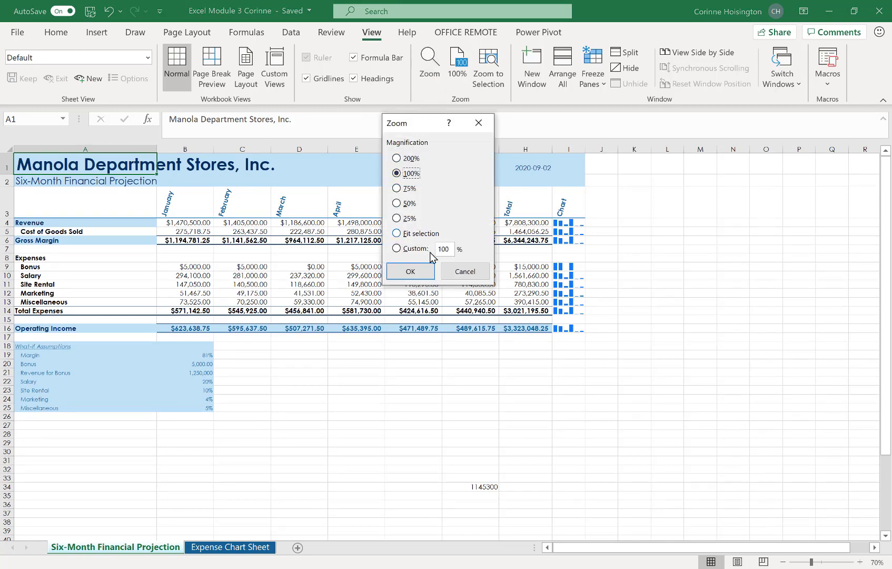
pyautogui.click(421, 275)
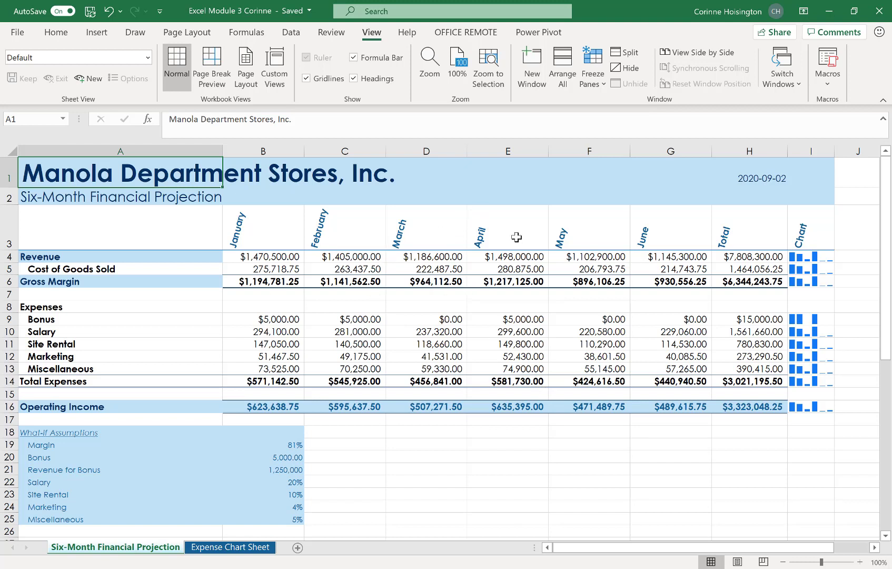
# - Split the worksheet into four panes at cell E8 and scroll the left-hand panes across the columns and back
pyautogui.click(520, 304)
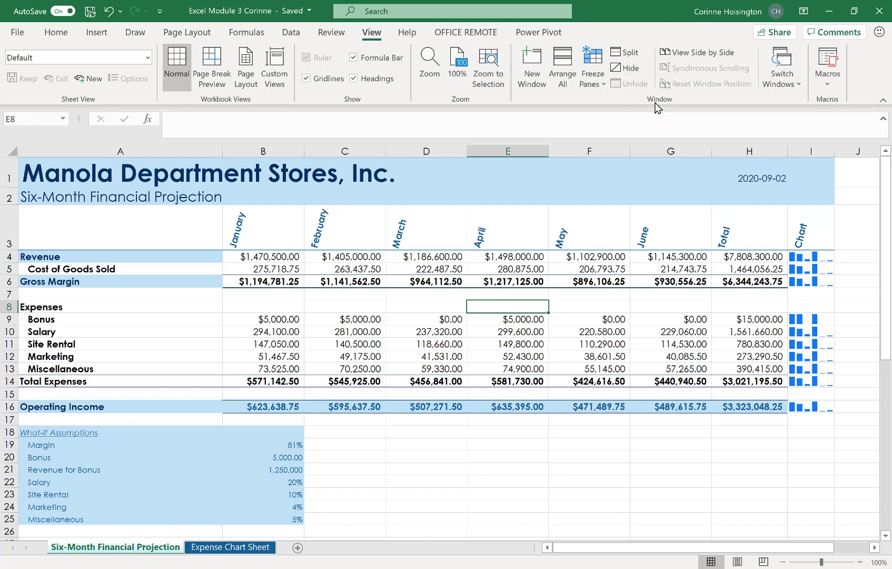
pyautogui.click(638, 55)
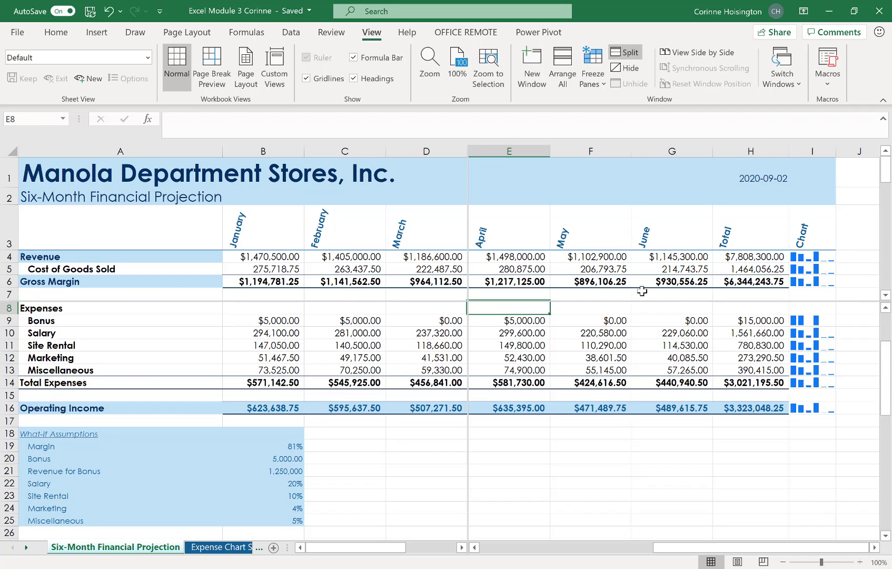
pyautogui.click(461, 548)
pyautogui.click(461, 548)
pyautogui.click(461, 548)
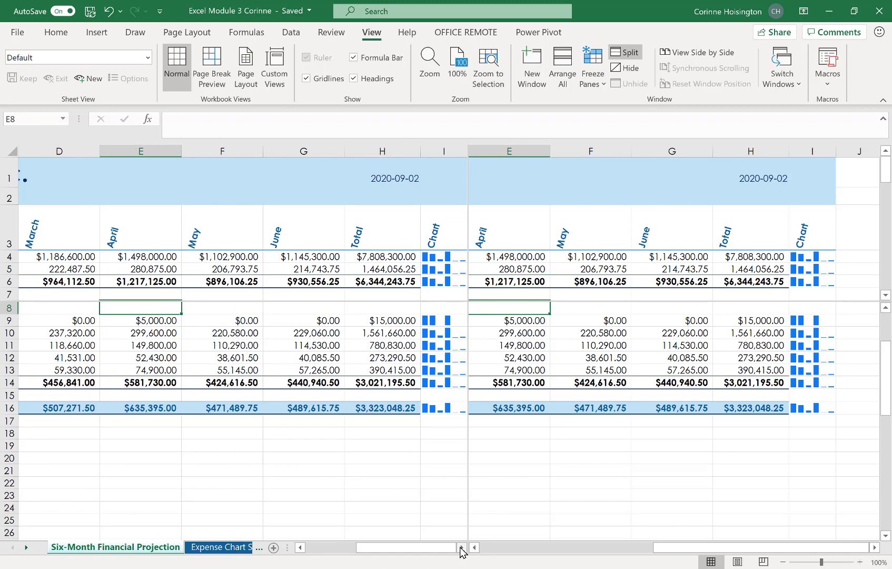
pyautogui.click(461, 548)
pyautogui.click(461, 548)
pyautogui.moveTo(432, 549); pyautogui.dragTo(339, 551)
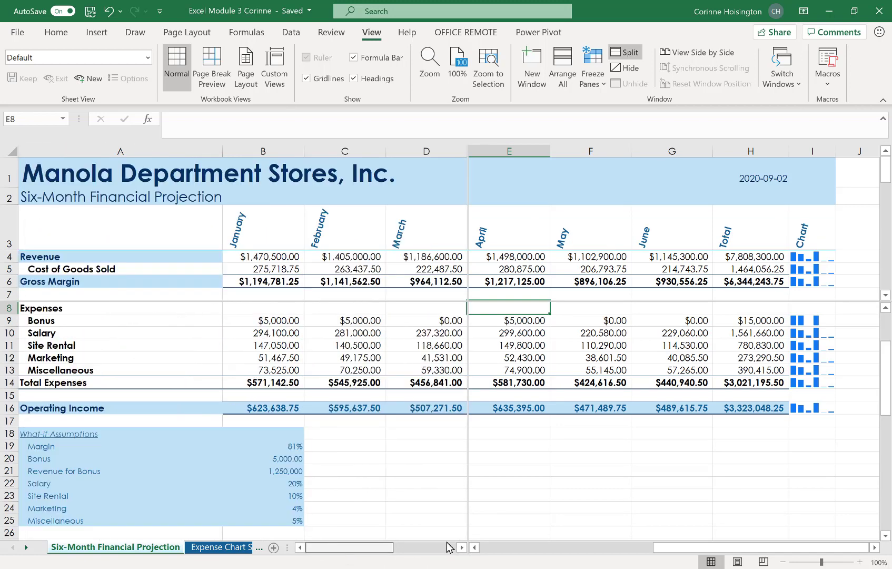
# - Scroll the upper and lower panes separately through the rows, and remove the split from the worksheet
pyautogui.click(886, 295)
pyautogui.click(885, 295)
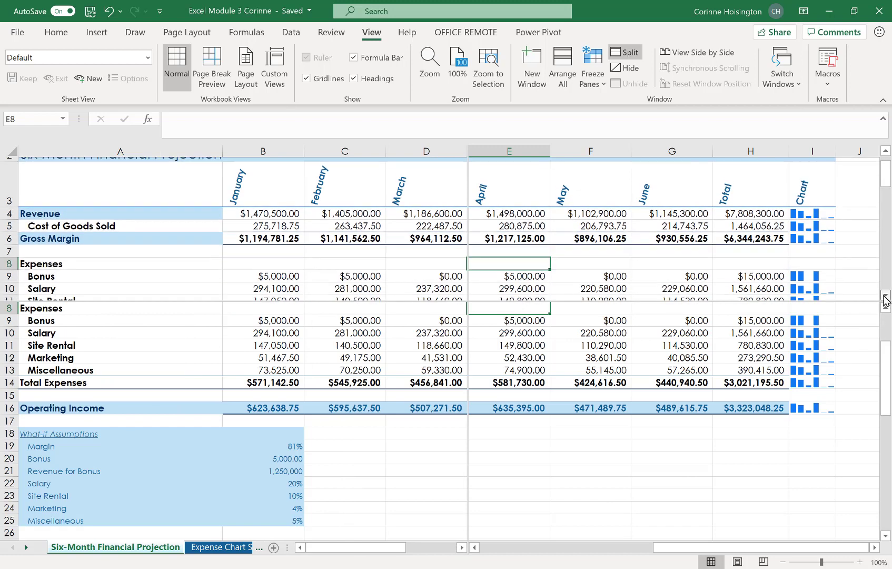
pyautogui.click(885, 295)
pyautogui.click(885, 295)
pyautogui.click(886, 295)
pyautogui.click(885, 296)
pyautogui.moveTo(887, 185); pyautogui.dragTo(886, 169)
pyautogui.moveTo(890, 383); pyautogui.dragTo(889, 353)
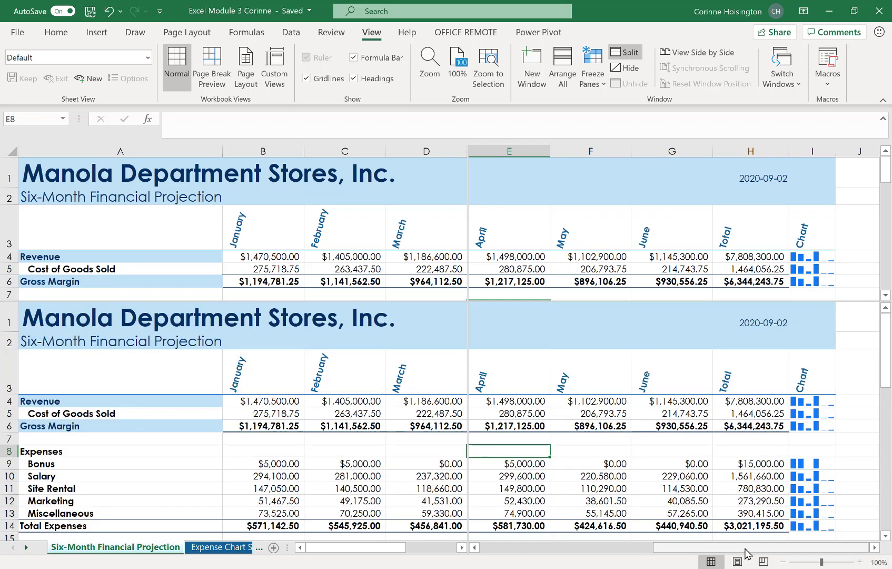
pyautogui.moveTo(747, 549); pyautogui.dragTo(719, 560)
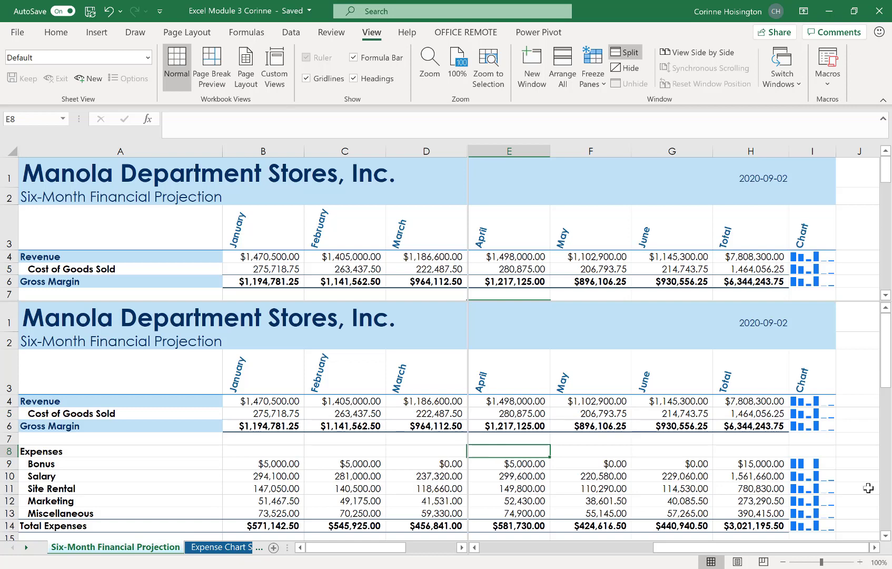
pyautogui.click(628, 53)
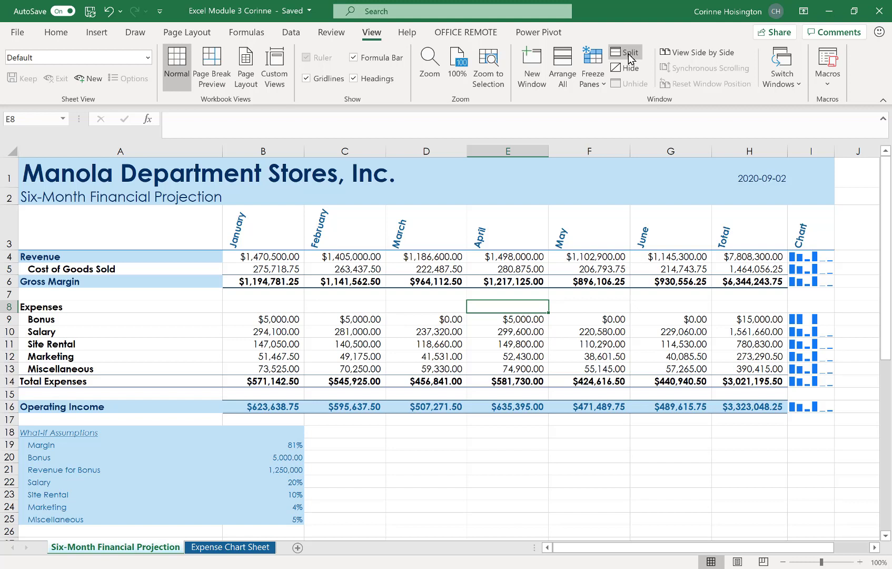
# - Freeze the panes at cell B4, scroll the sheet to test them, and unfreeze the panes
pyautogui.click(274, 254)
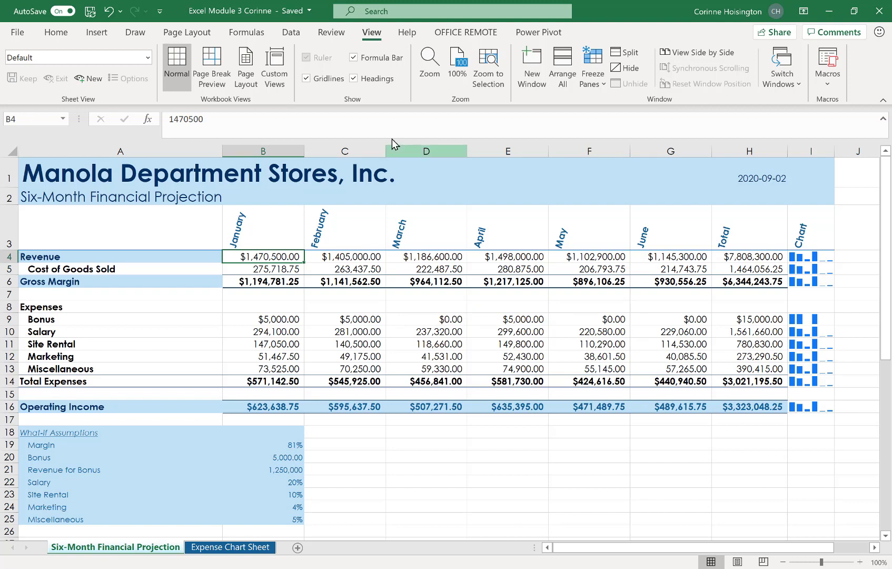
pyautogui.click(601, 84)
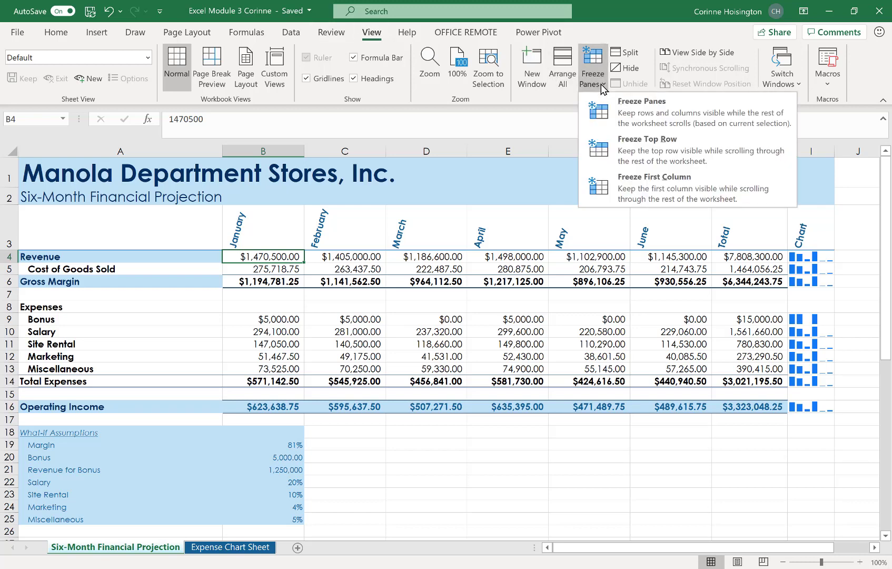
pyautogui.click(628, 113)
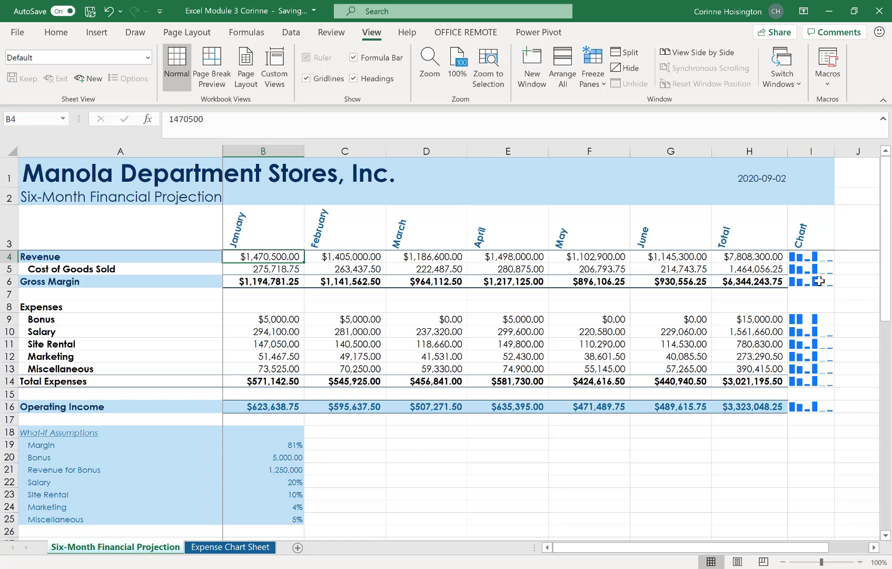
pyautogui.moveTo(889, 260); pyautogui.dragTo(872, 194)
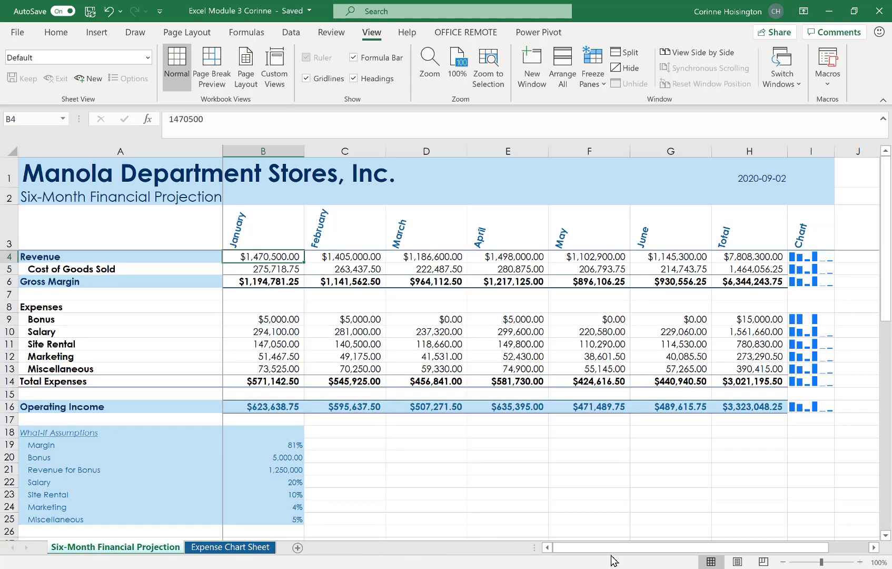
pyautogui.moveTo(589, 548); pyautogui.dragTo(793, 556)
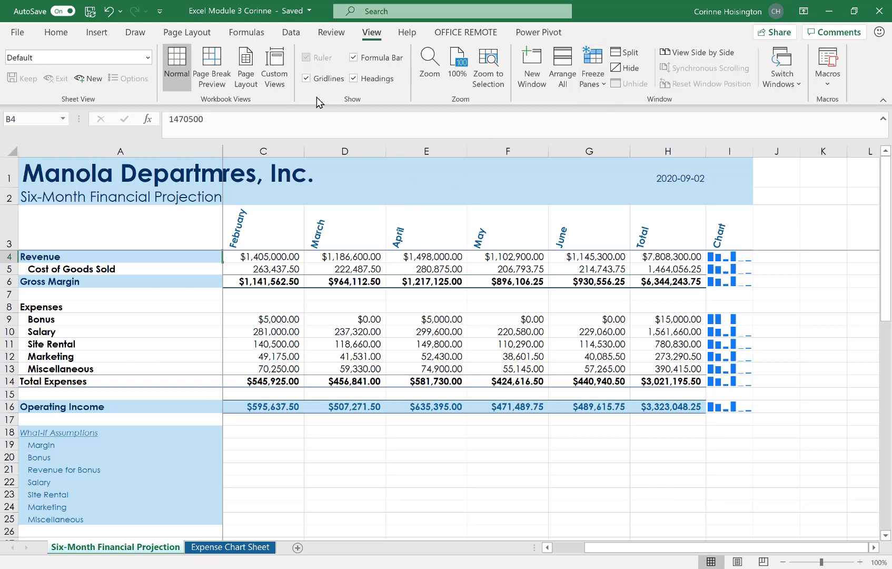
pyautogui.click(596, 82)
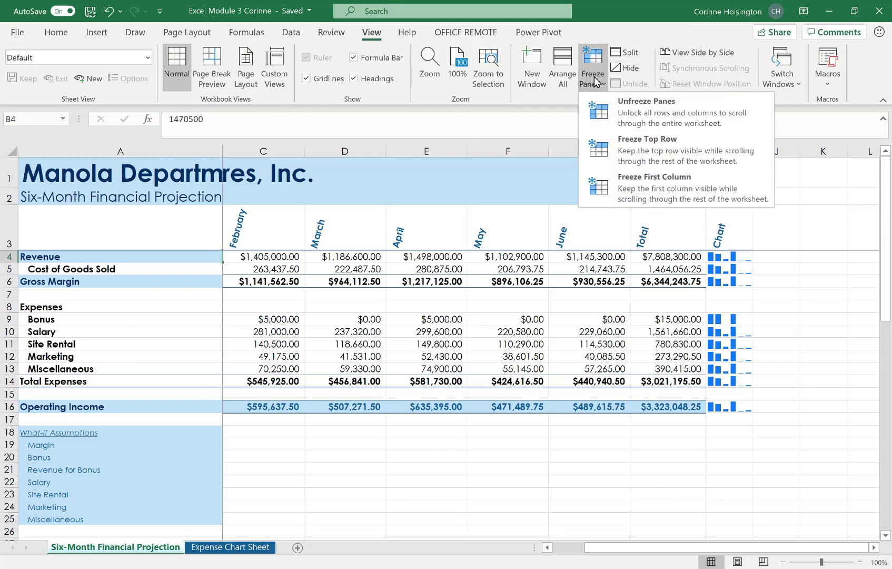
pyautogui.click(613, 122)
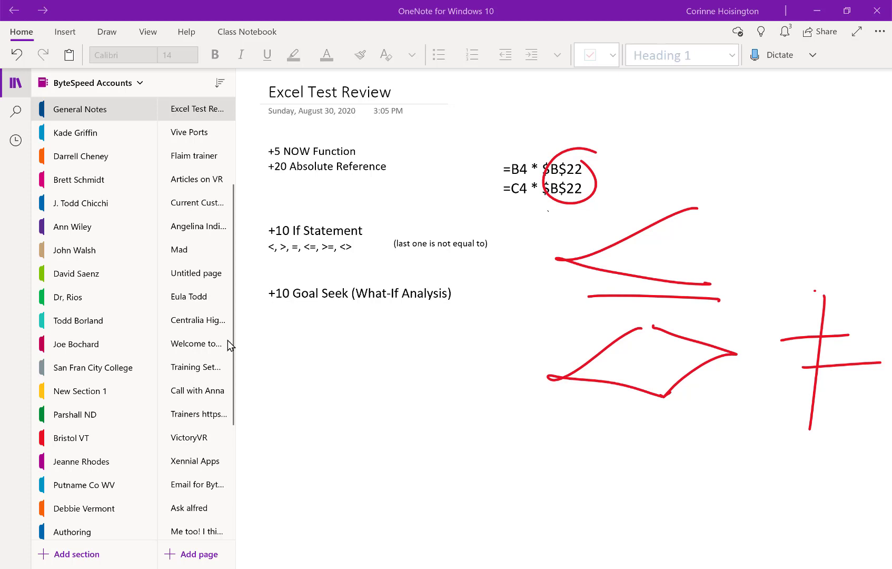
# - Add the line "+10 Graph" below the Goal Seek note on the Excel Test Review page in OneNote, and switch back to the Excel Module 3 workbook
pyautogui.click(269, 326)
pyautogui.write('+')
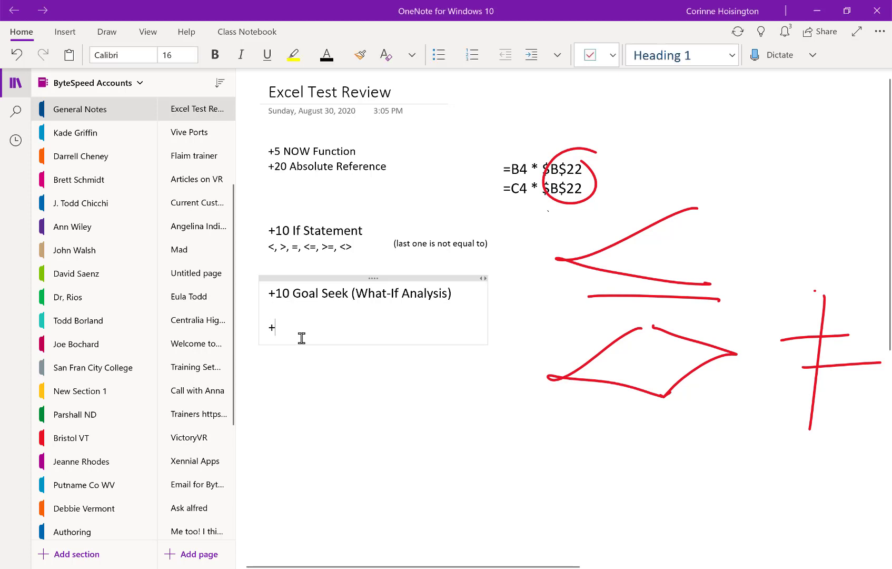
pyautogui.write('10 Graph')
pyautogui.moveTo(590, 565)
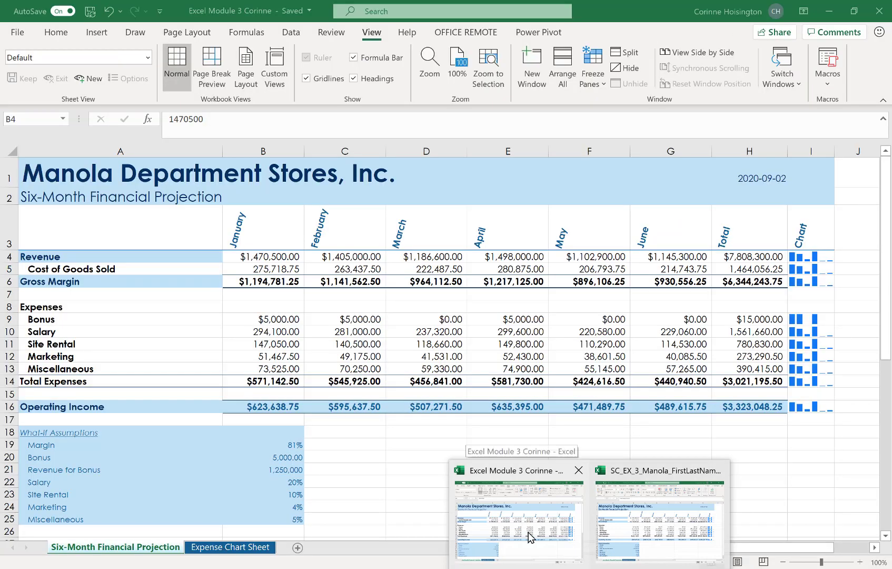
pyautogui.click(524, 532)
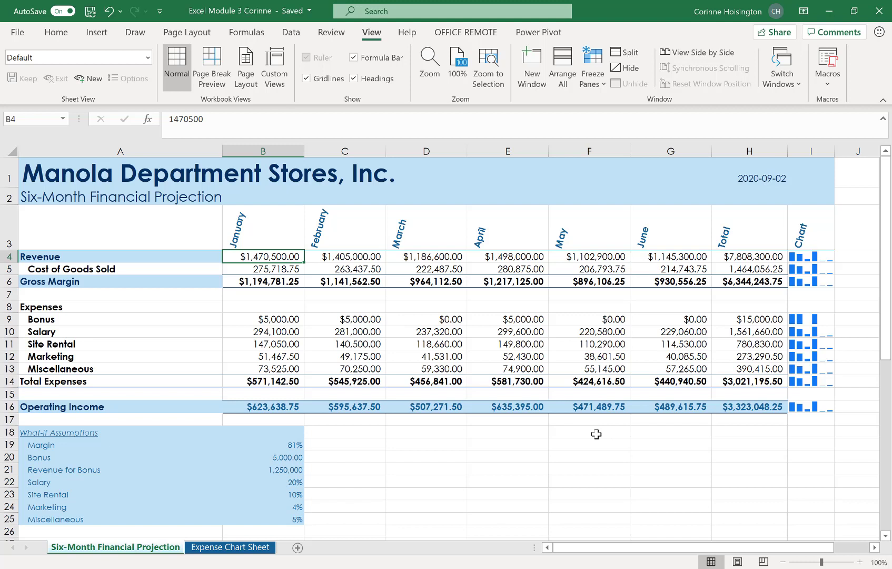
# - Set the Bonus what-if assumption in cell B20 to 7,500
pyautogui.click(280, 460)
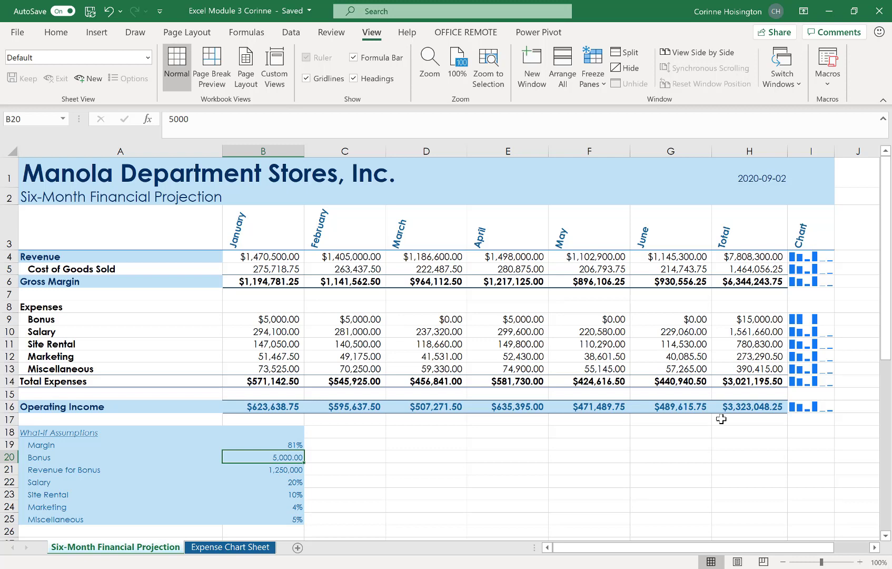
pyautogui.write('7,500')
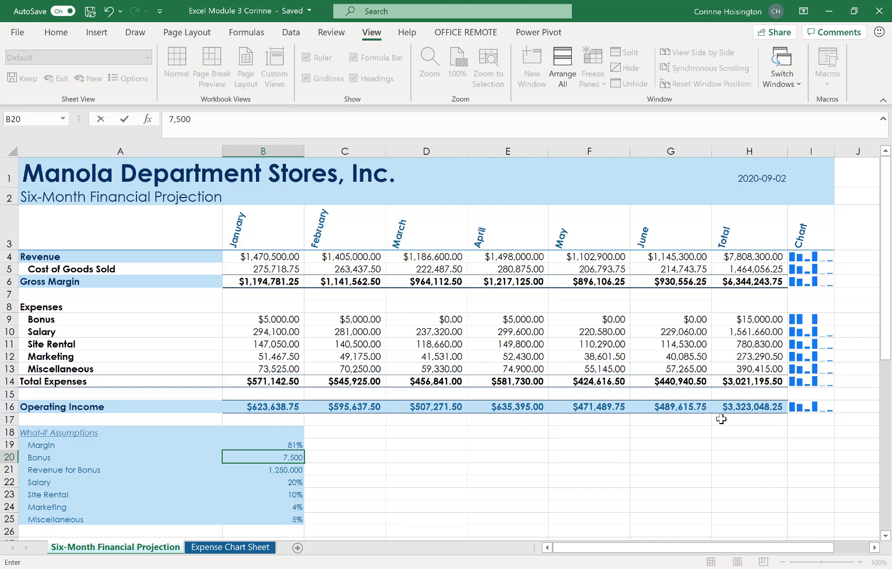
pyautogui.press('Return')
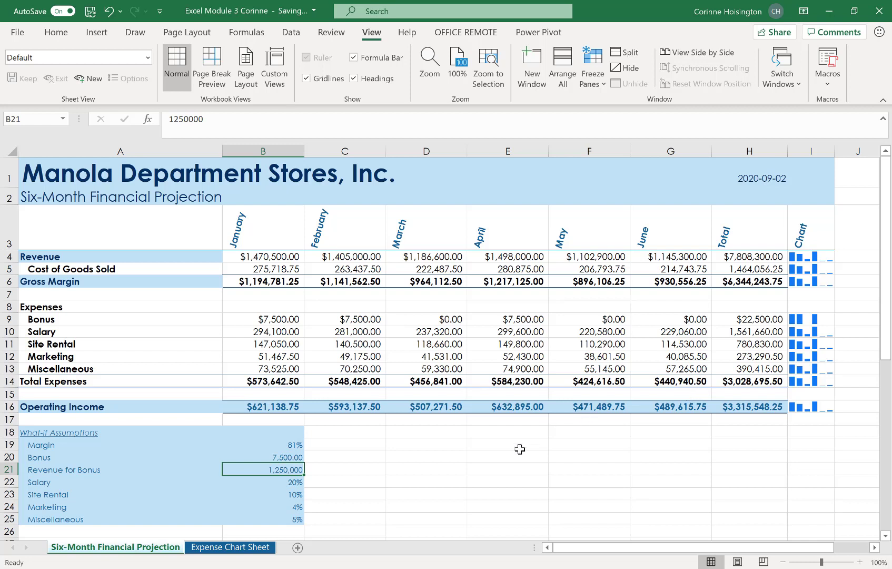
# - Set the Salary what-if assumption in cell B22 to 25.00% and the Miscellaneous assumption in cell B25 to 3.50%
pyautogui.click(286, 485)
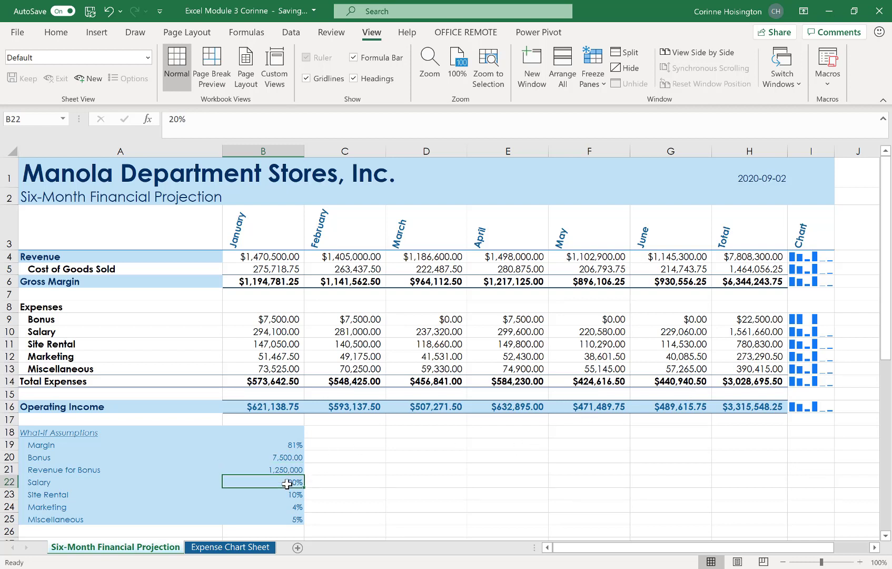
pyautogui.write('25.00')
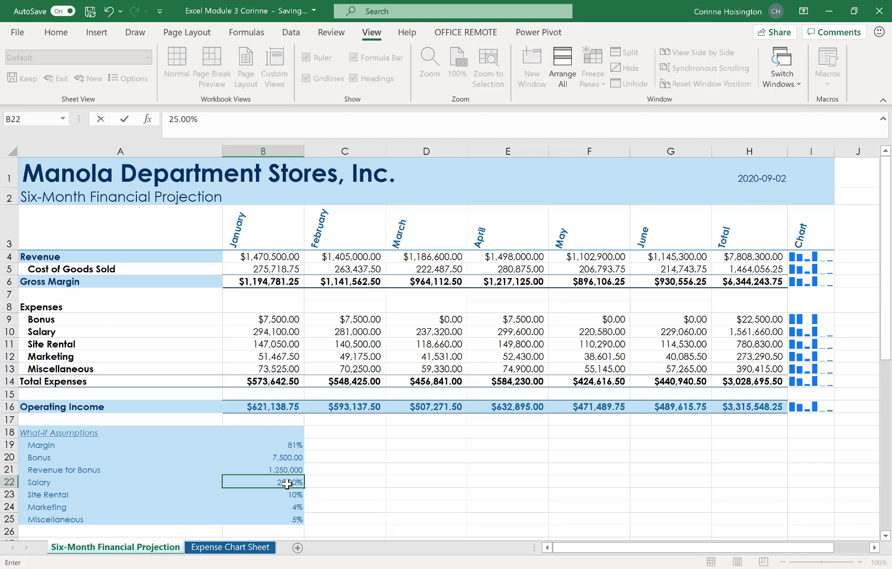
pyautogui.press('Return')
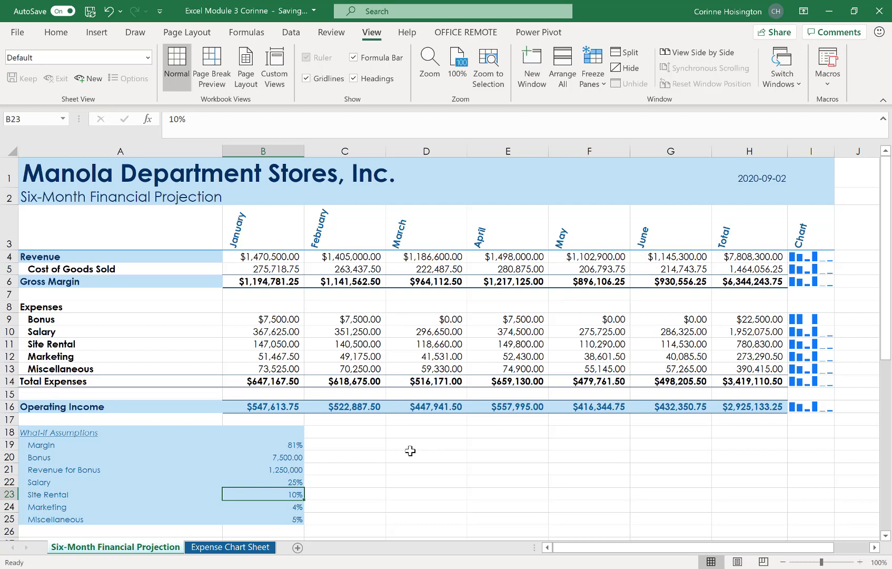
pyautogui.click(277, 520)
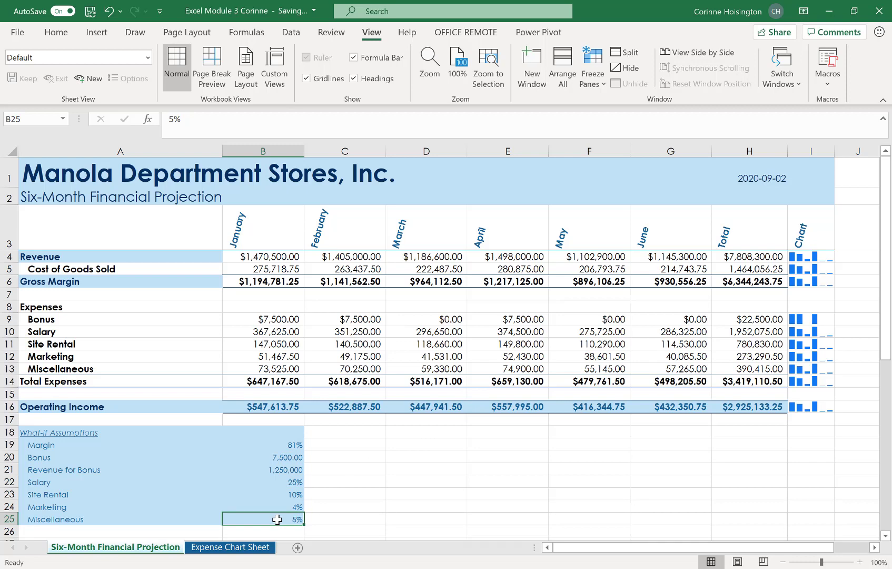
pyautogui.write('3.5')
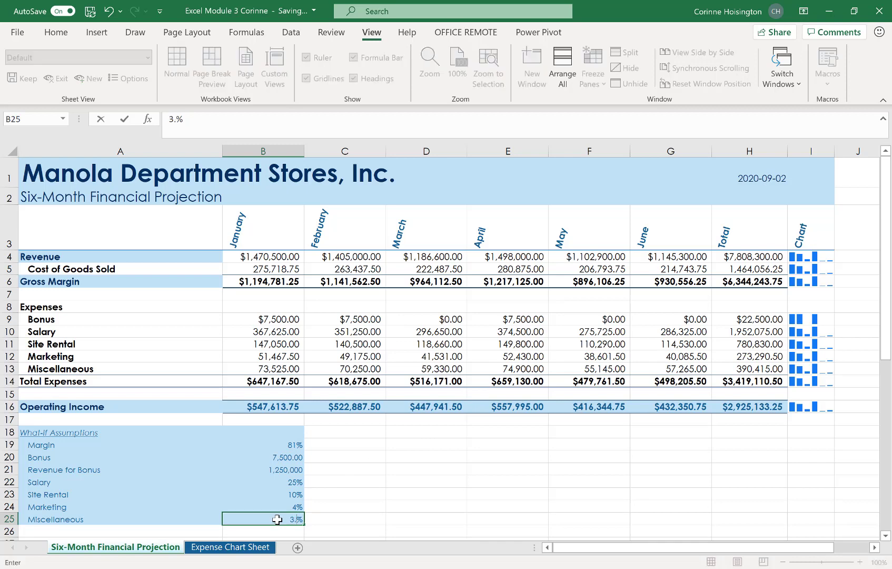
pyautogui.write('0')
pyautogui.press('Return')
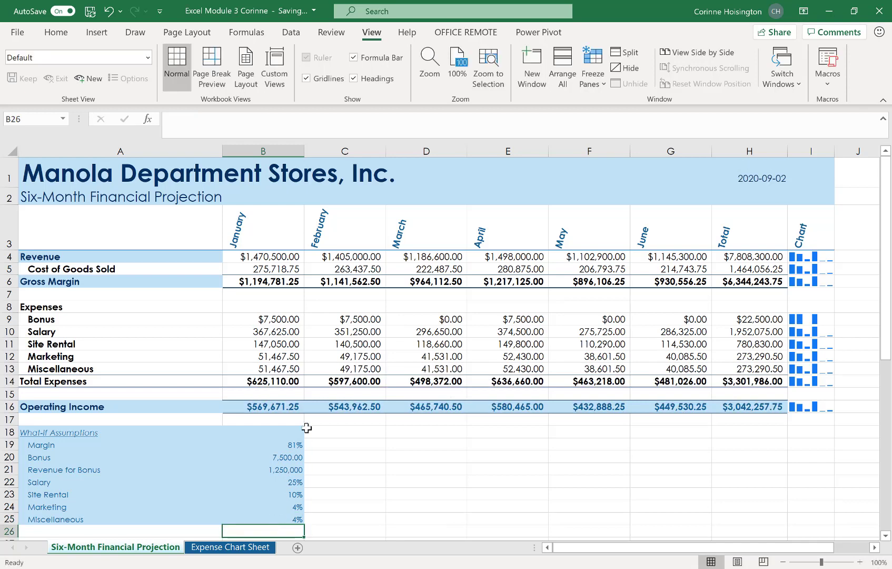
# - Use Goal Seek to make total operating income in H16 equal 3,500,000 by changing the Site Rental assumption in B23, and keep the solution
pyautogui.click(761, 405)
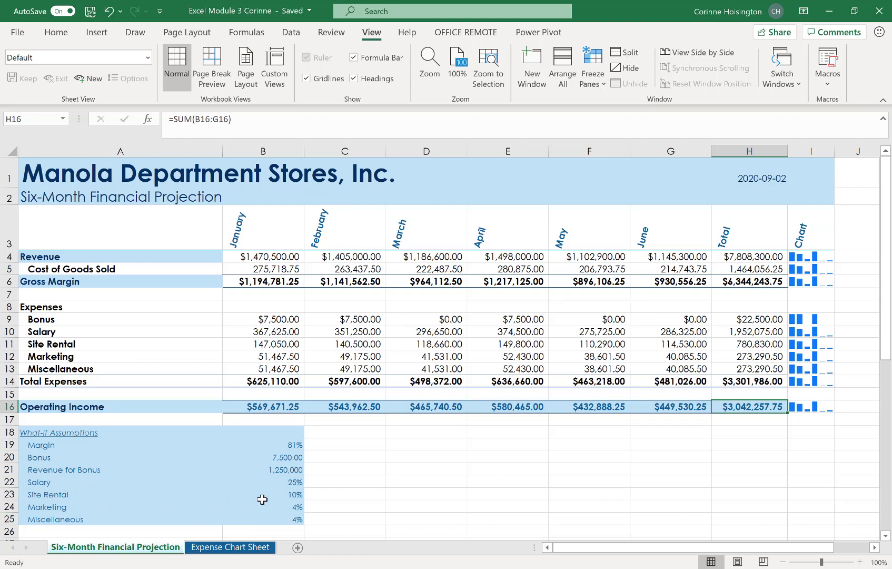
pyautogui.click(287, 495)
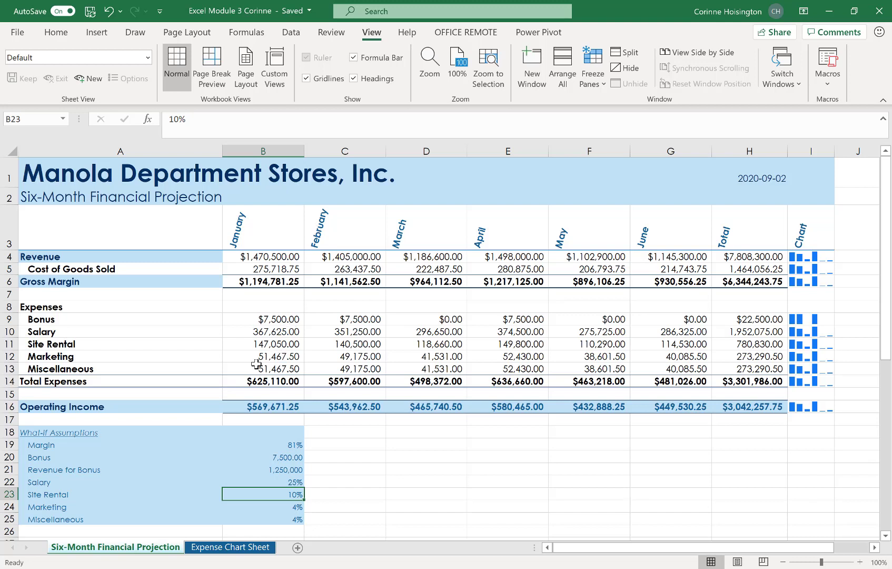
pyautogui.click(256, 345)
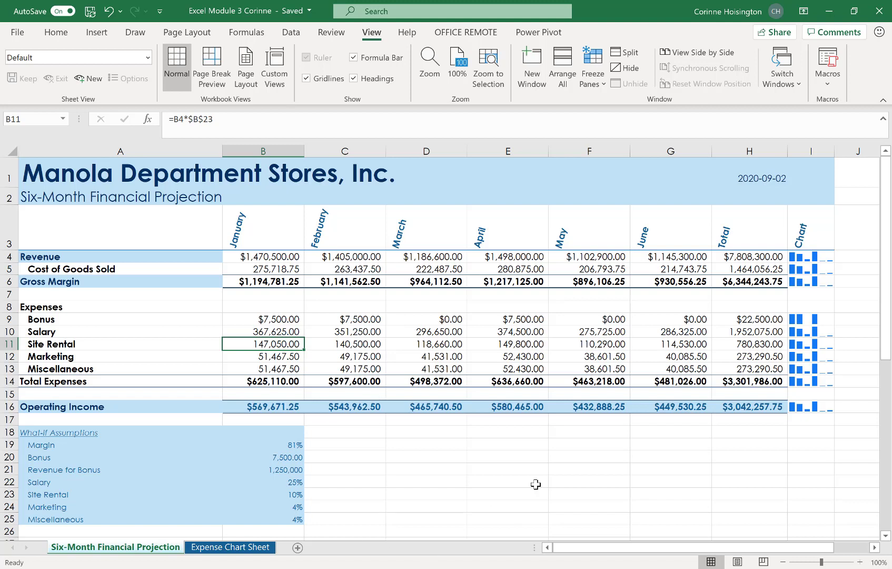
pyautogui.click(754, 406)
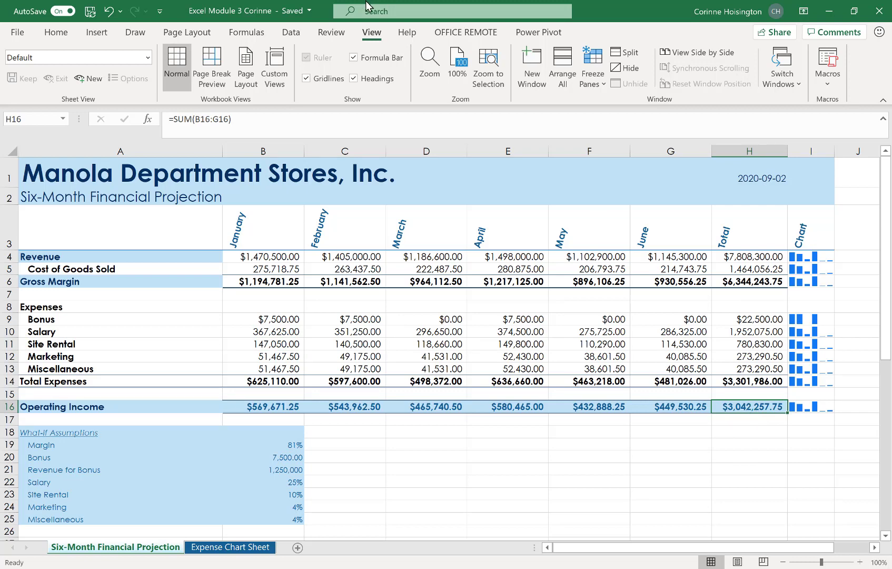
pyautogui.click(295, 35)
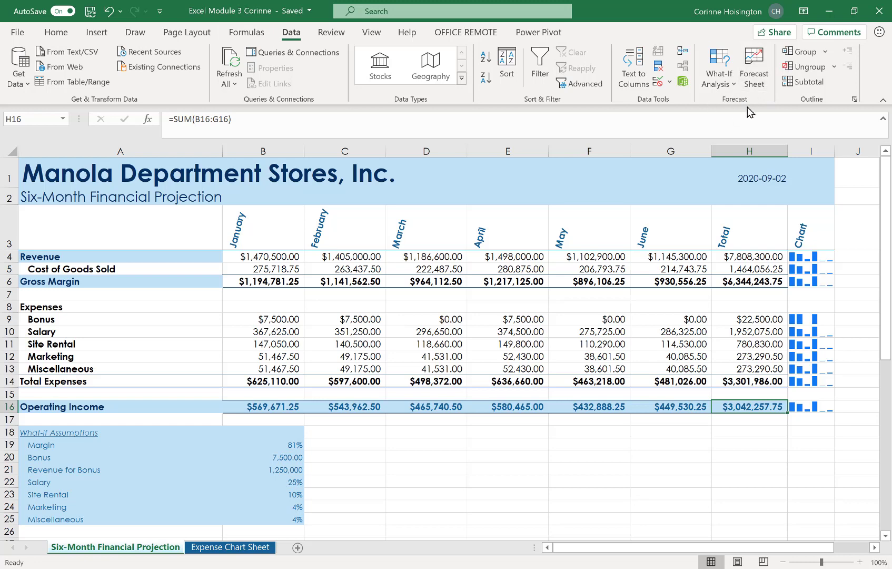
pyautogui.click(722, 84)
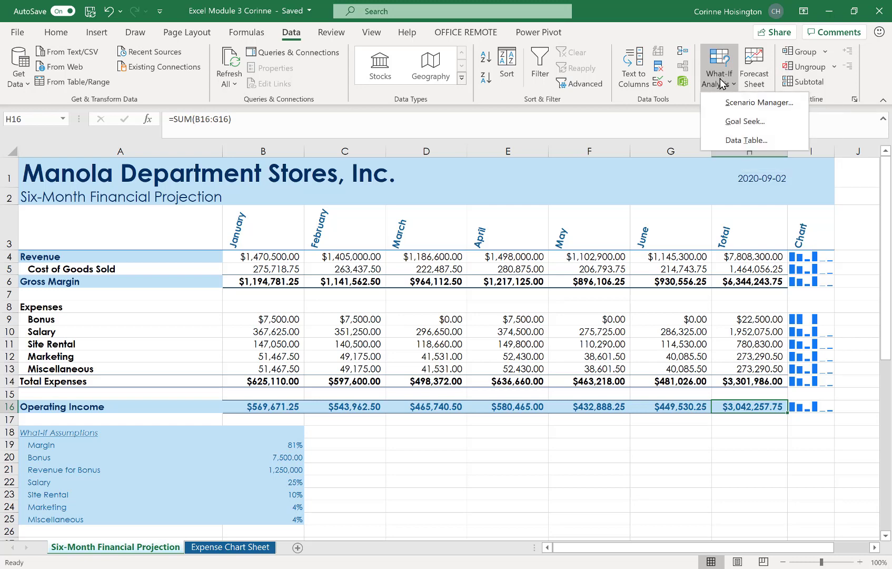
pyautogui.click(731, 122)
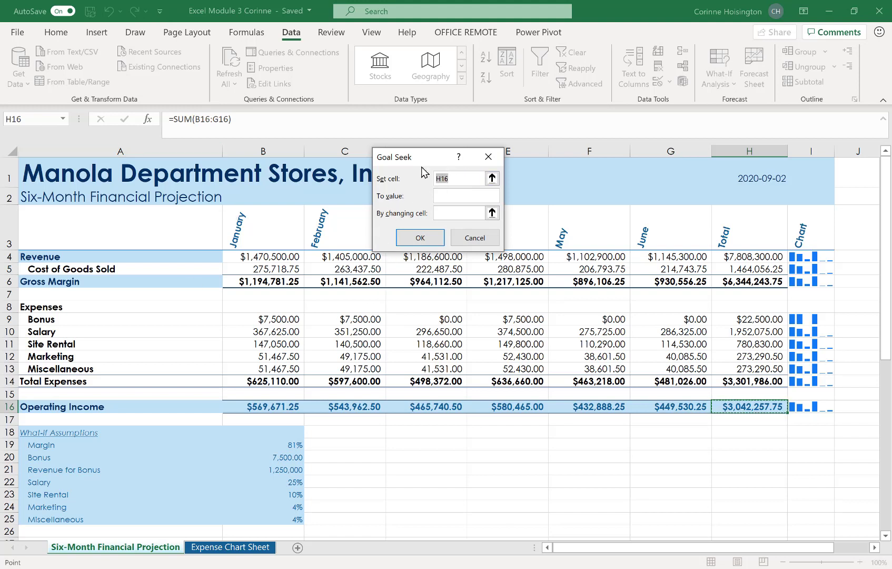
pyautogui.click(447, 194)
pyautogui.write('3,500,000')
pyautogui.click(451, 210)
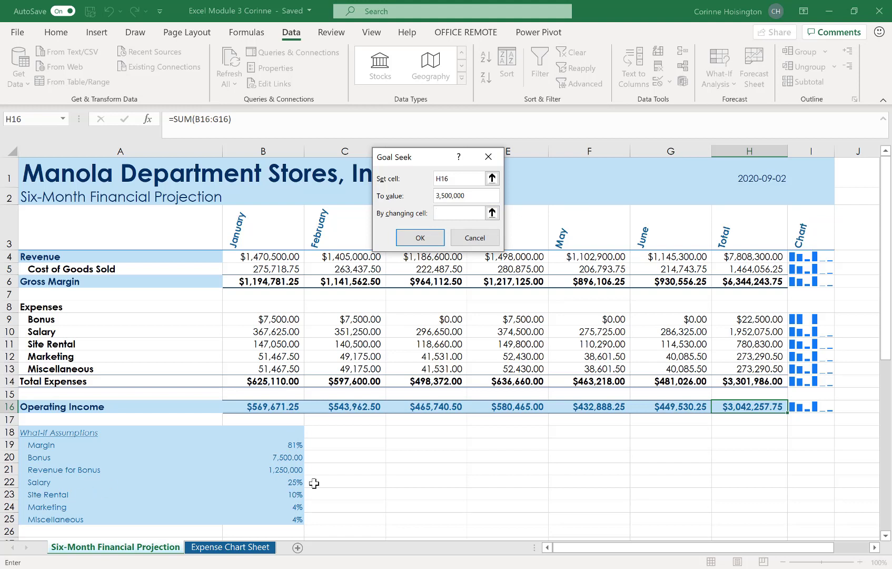
pyautogui.click(285, 496)
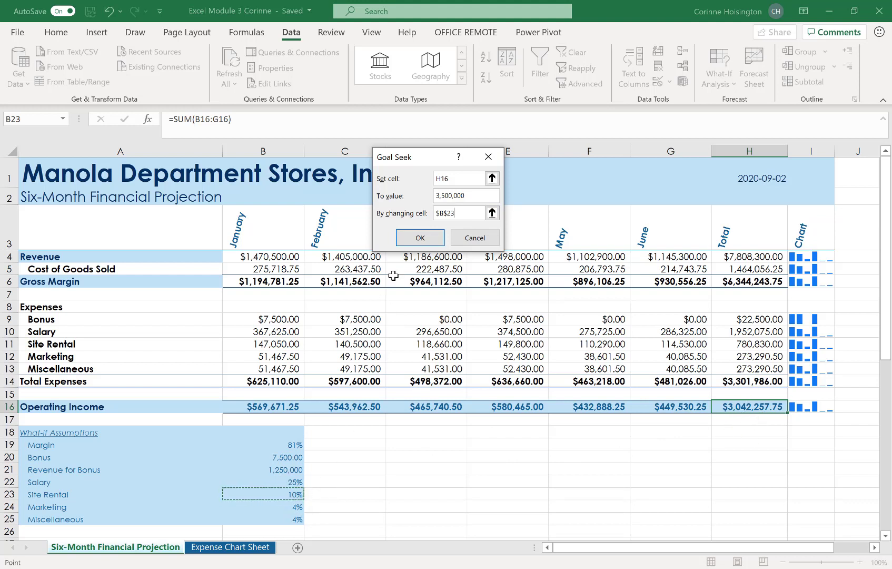
pyautogui.click(421, 239)
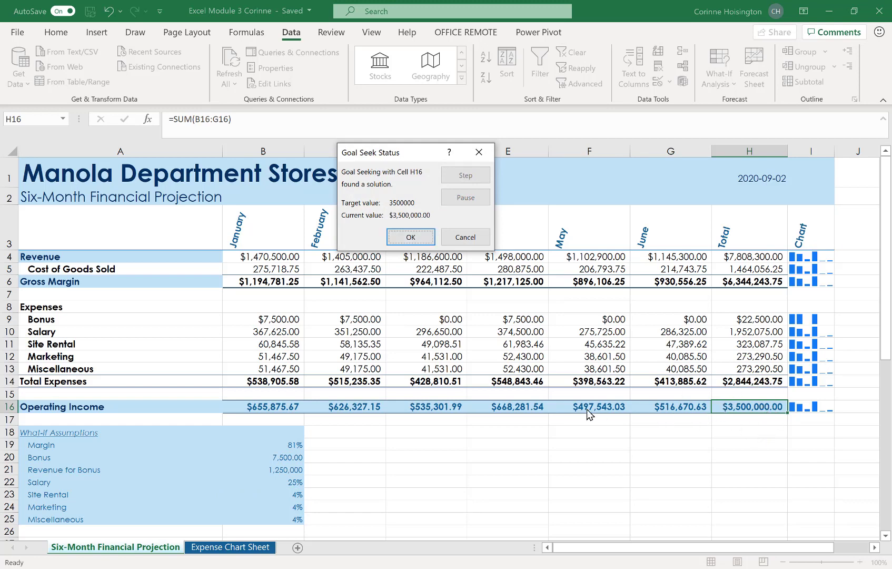
pyautogui.click(422, 239)
# - Examine the exact Site Rental percentage in cell B23 and the January Site Rental formula in cell B11
pyautogui.click(302, 493)
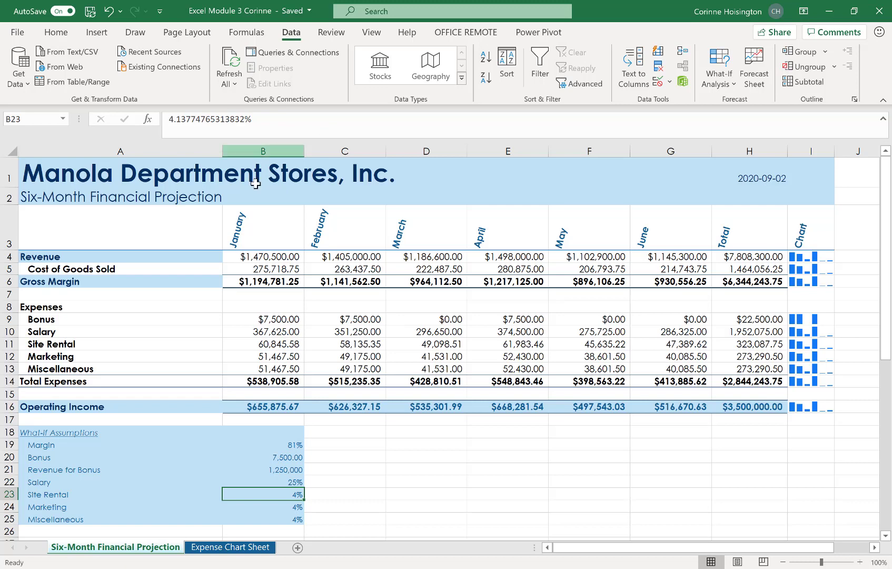
pyautogui.rightClick(285, 345)
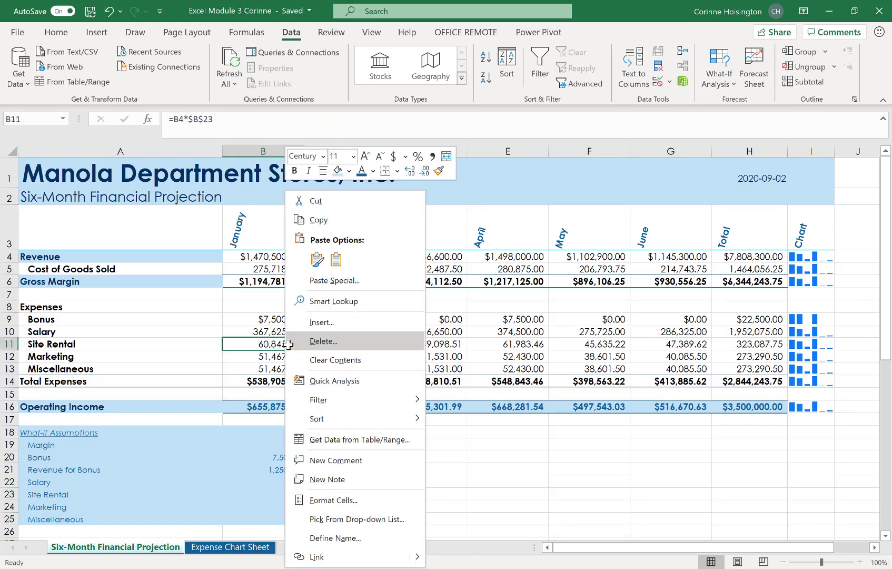
pyautogui.click(487, 472)
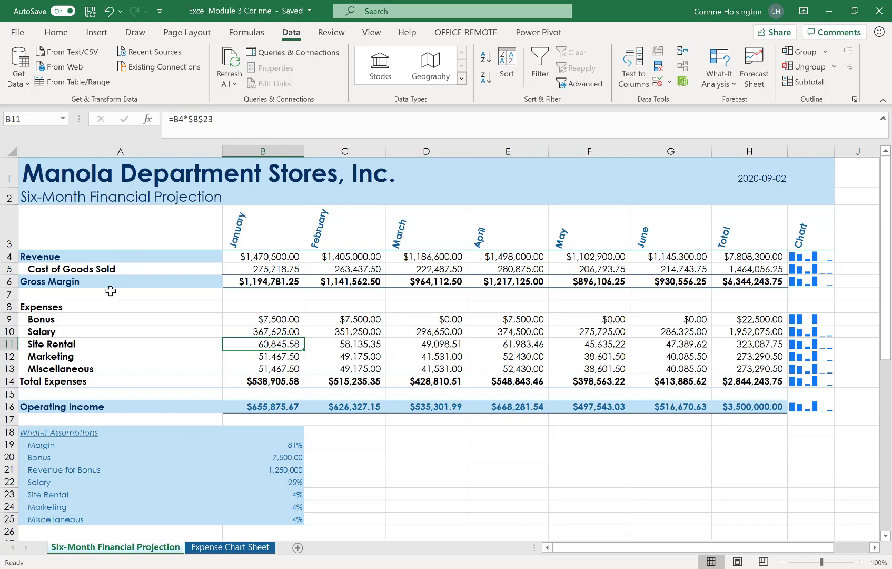
# - Run Smart Lookup on the Gross Margin label in cell A6, browse the results through to the pictures, and close the results
pyautogui.click(95, 281)
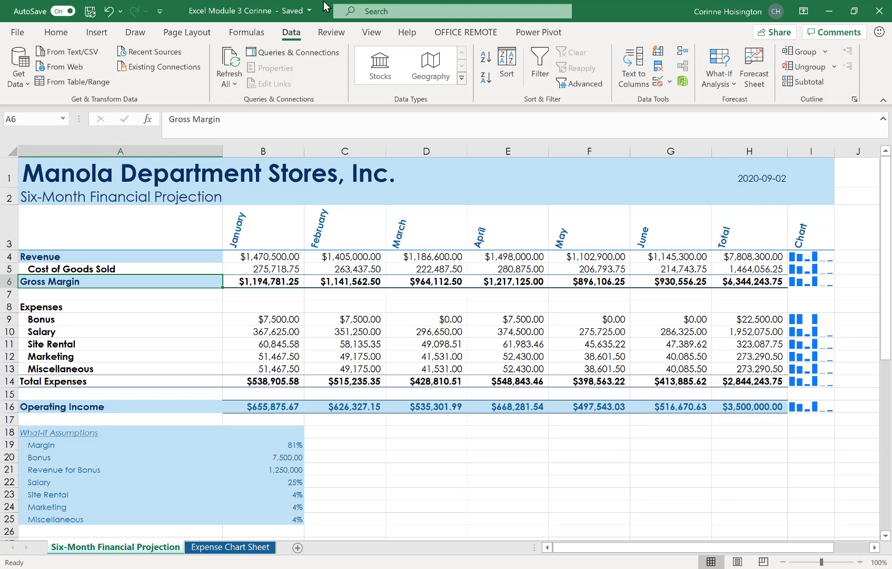
pyautogui.click(330, 34)
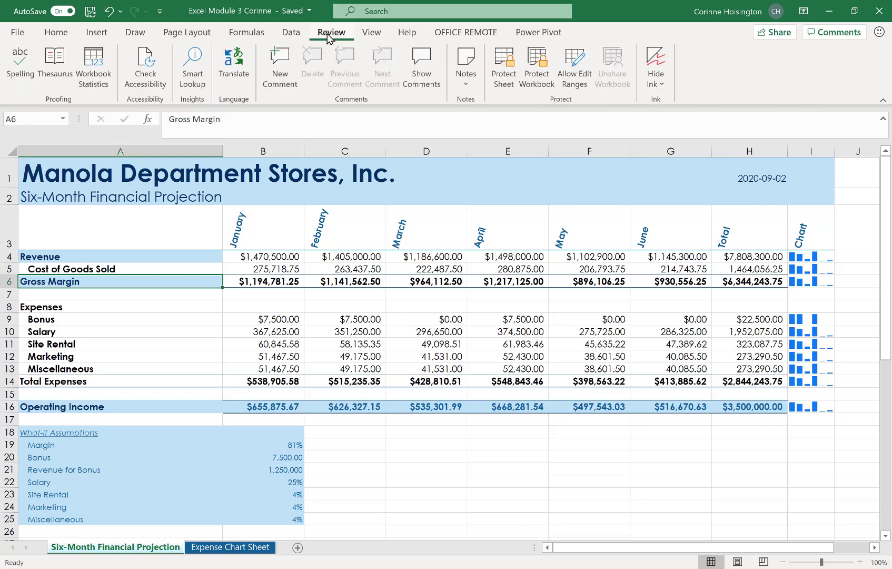
pyautogui.click(192, 82)
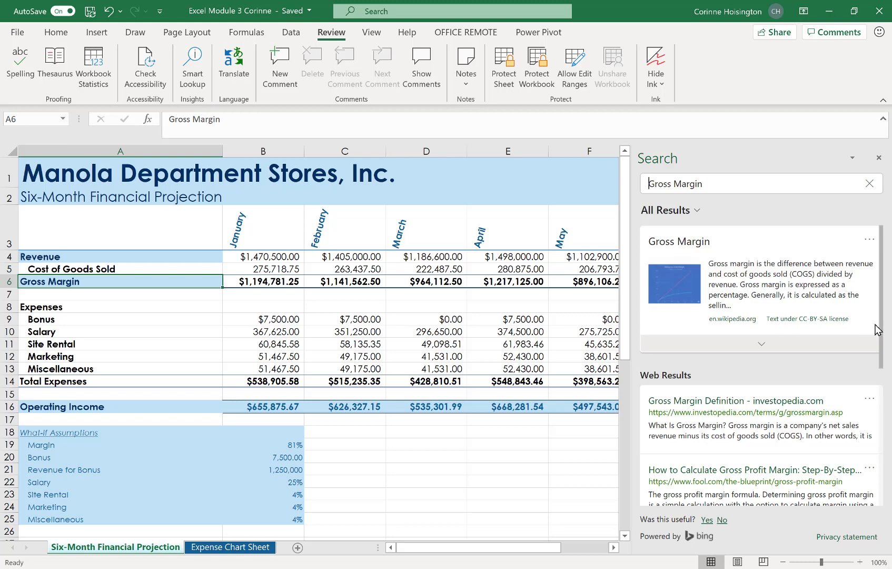
pyautogui.moveTo(879, 363); pyautogui.dragTo(871, 495)
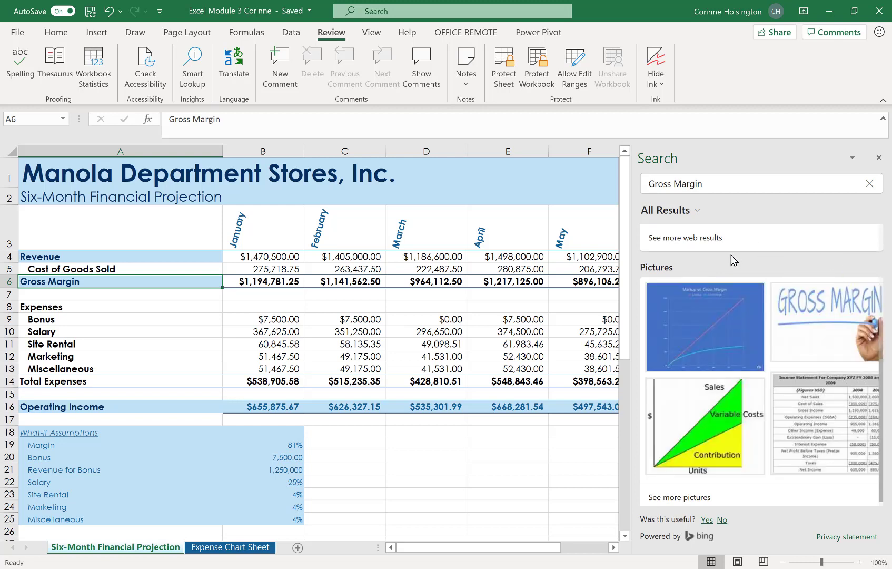
pyautogui.click(878, 159)
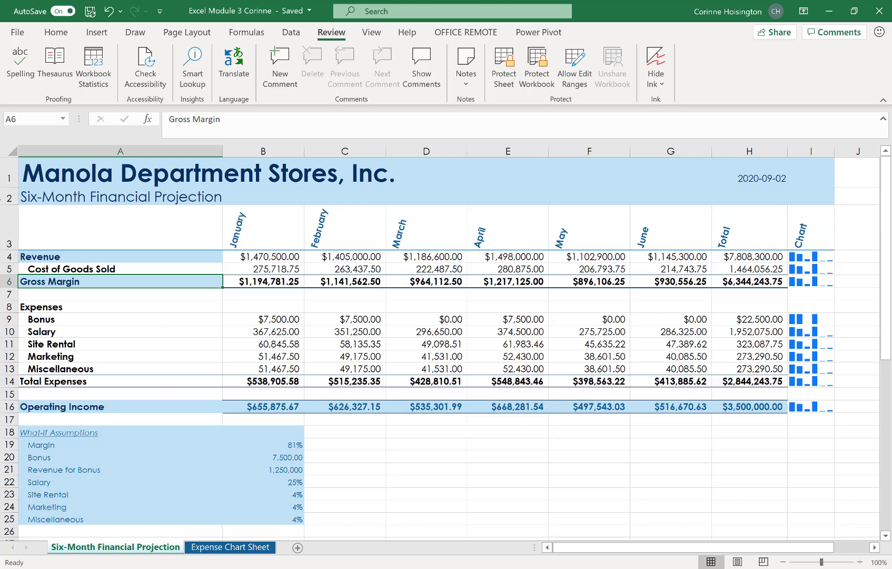
# - Check the workbook's accessibility, expand the missing alternative text error to find the affected object, and close the inspection results
pyautogui.click(14, 38)
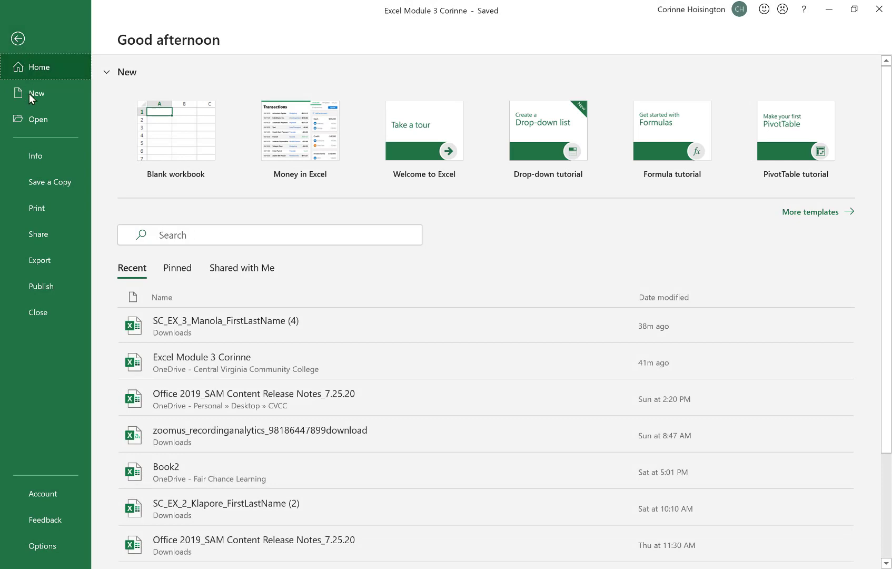
pyautogui.click(52, 154)
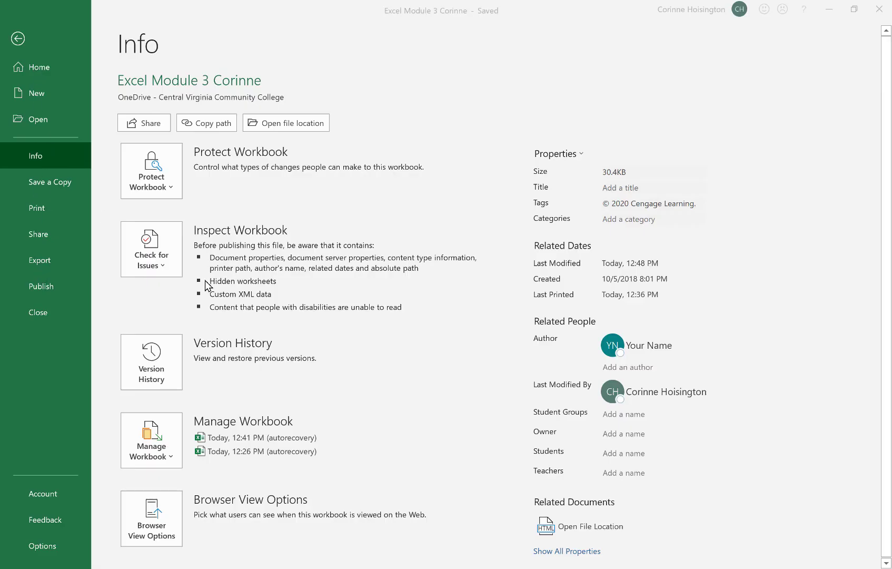
pyautogui.click(156, 262)
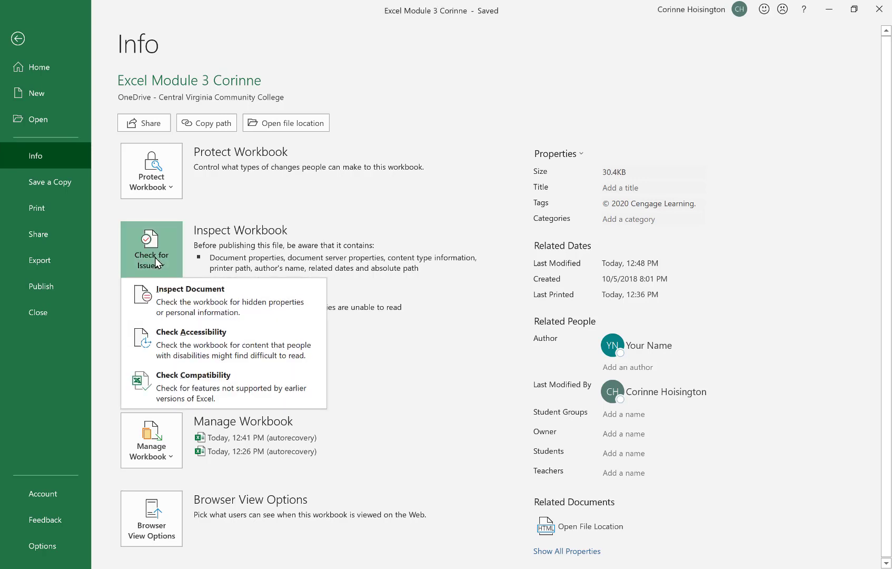
pyautogui.click(185, 340)
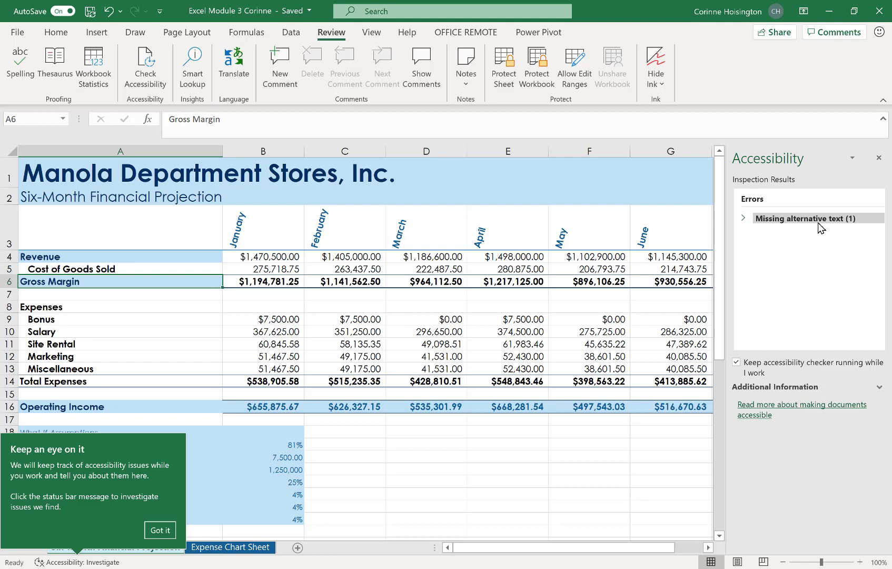
pyautogui.click(819, 220)
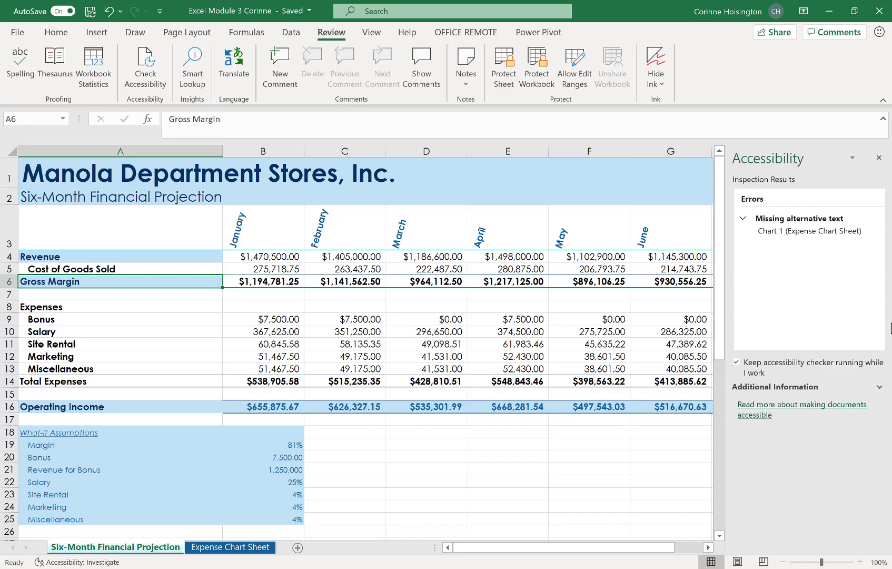
pyautogui.click(884, 158)
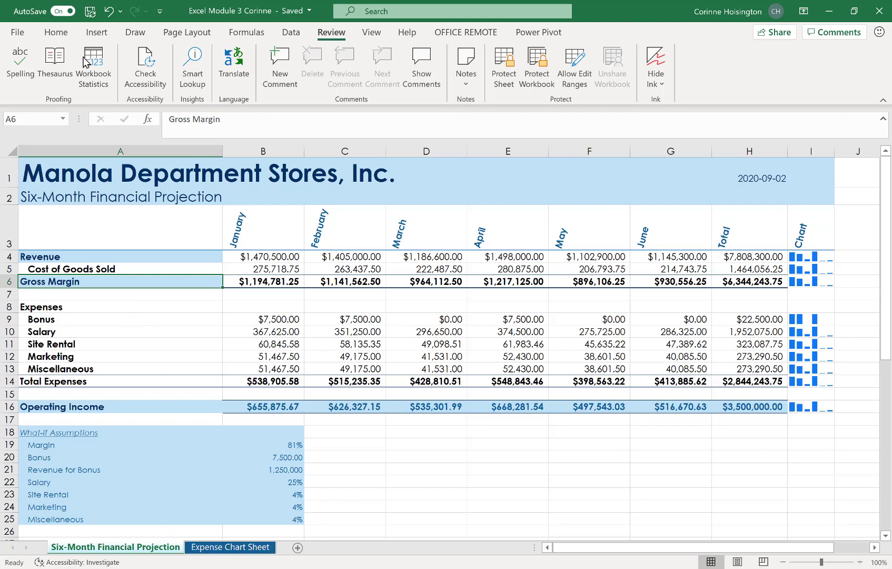
pyautogui.hotkey('alt', 'Tab')
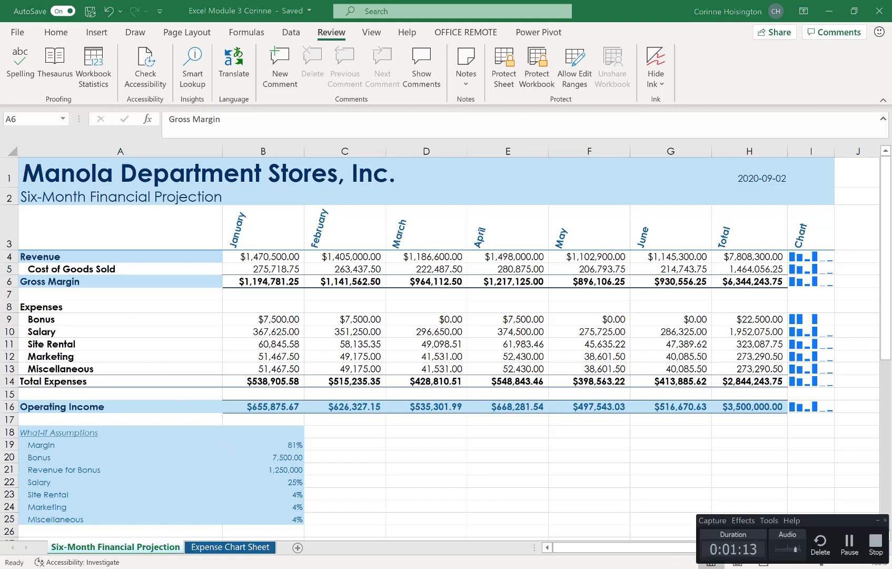